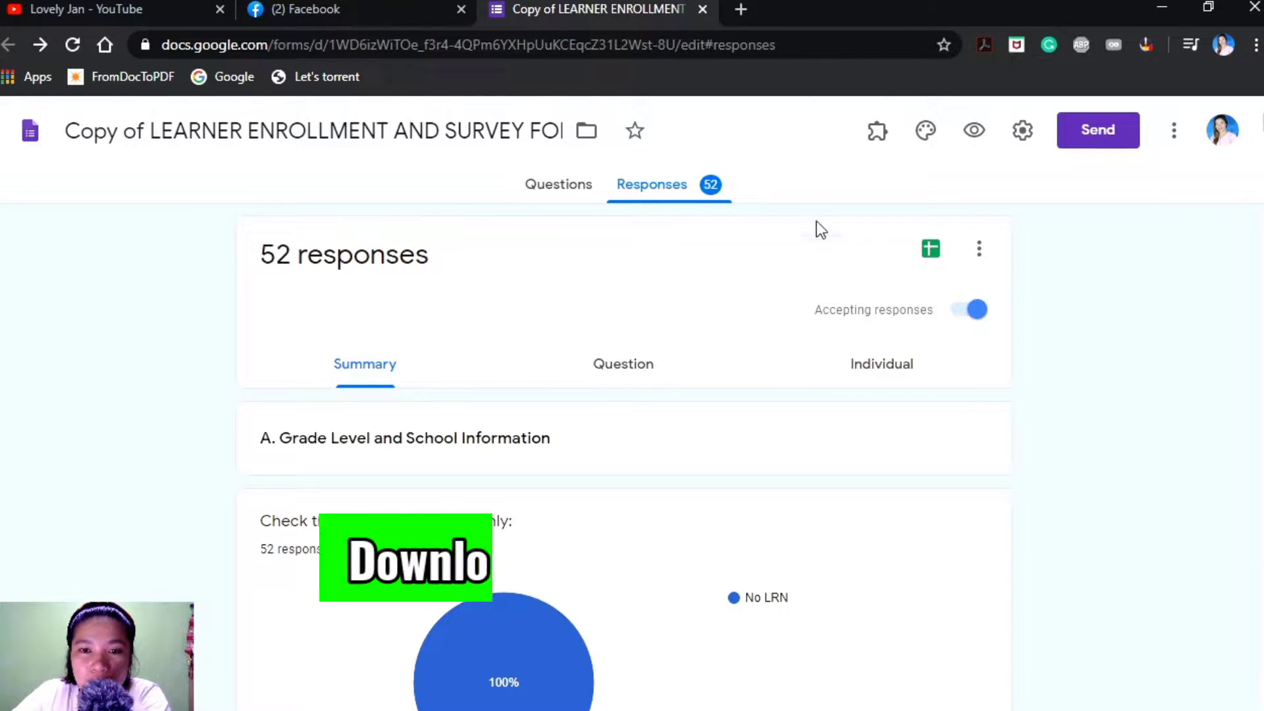
Download the form responses as a CSV file and open it in Excel, dismissing the activation notice.
left_click(981, 257)
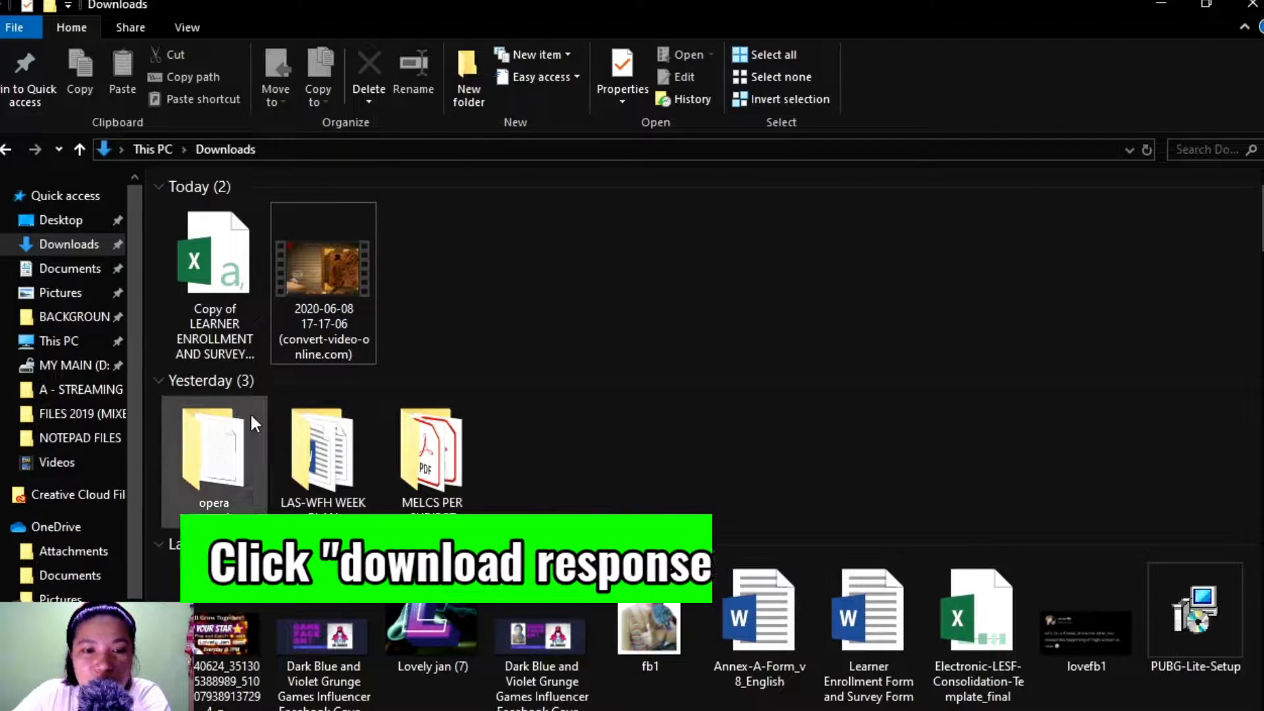
left_click(229, 270)
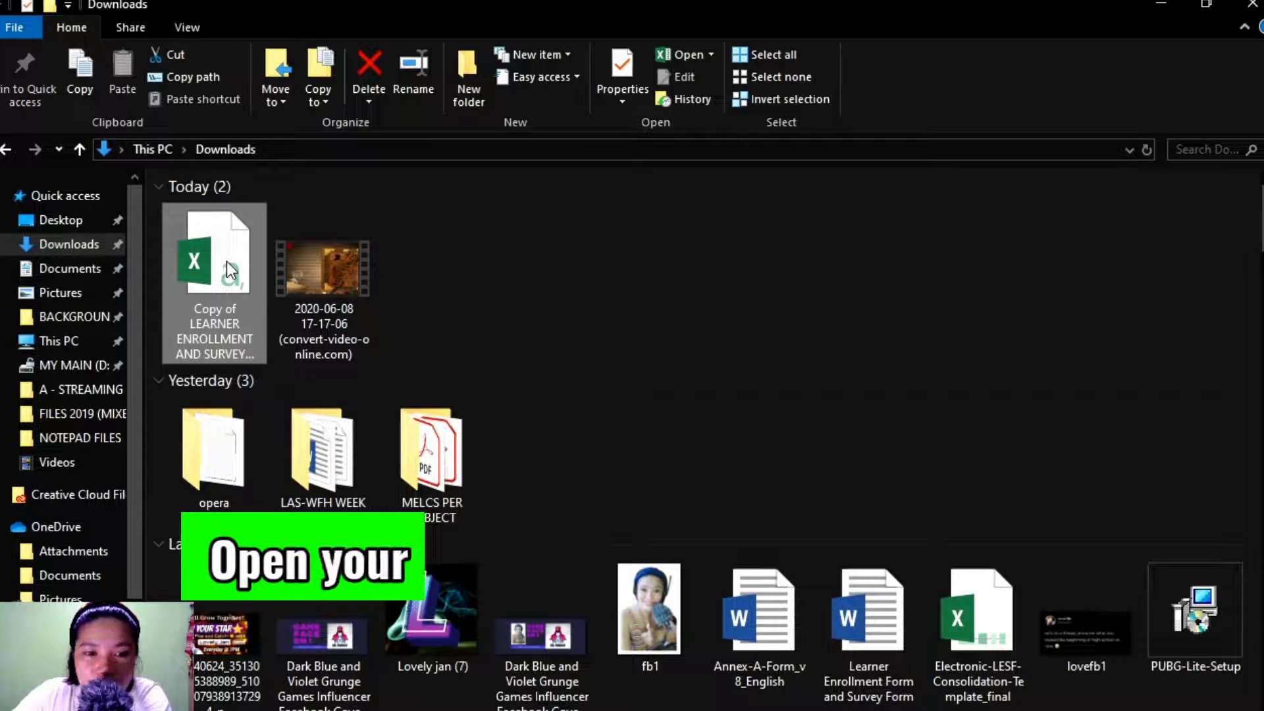
double_click(229, 270)
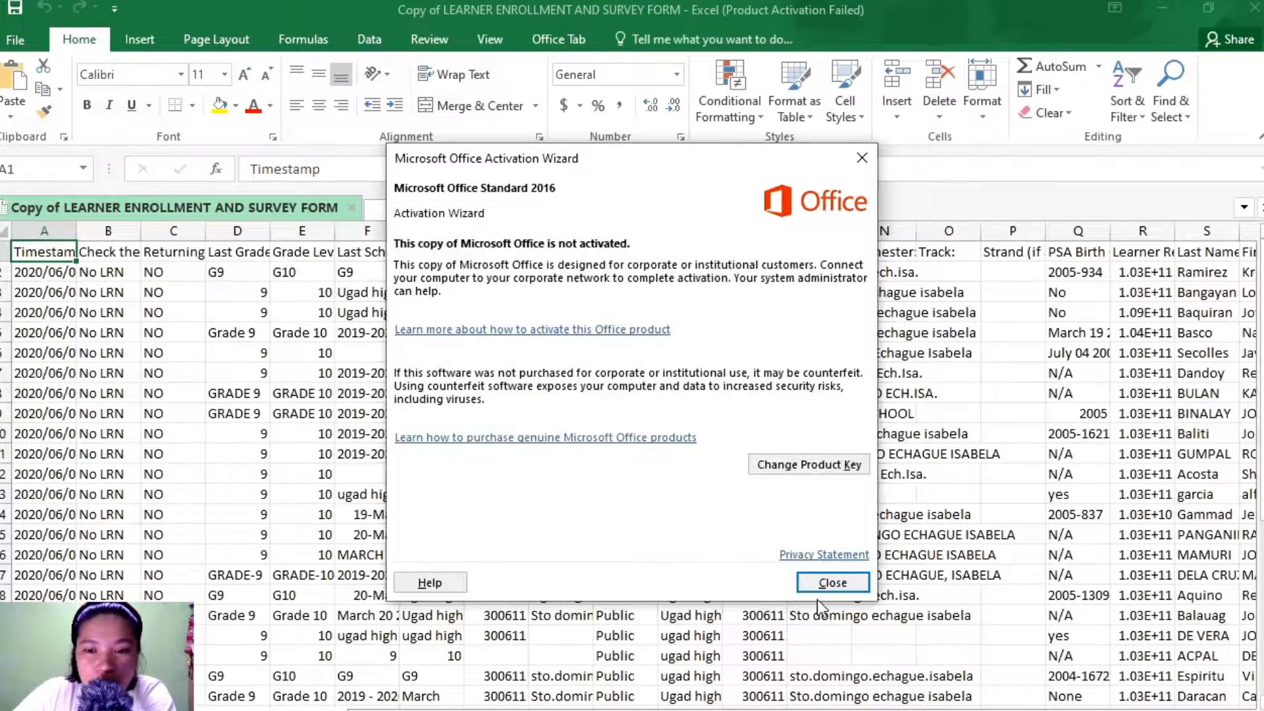
left_click(818, 584)
Widen the Learner Reference Number column (R) in the responses sheet.
scroll(367, 522, "down", 6)
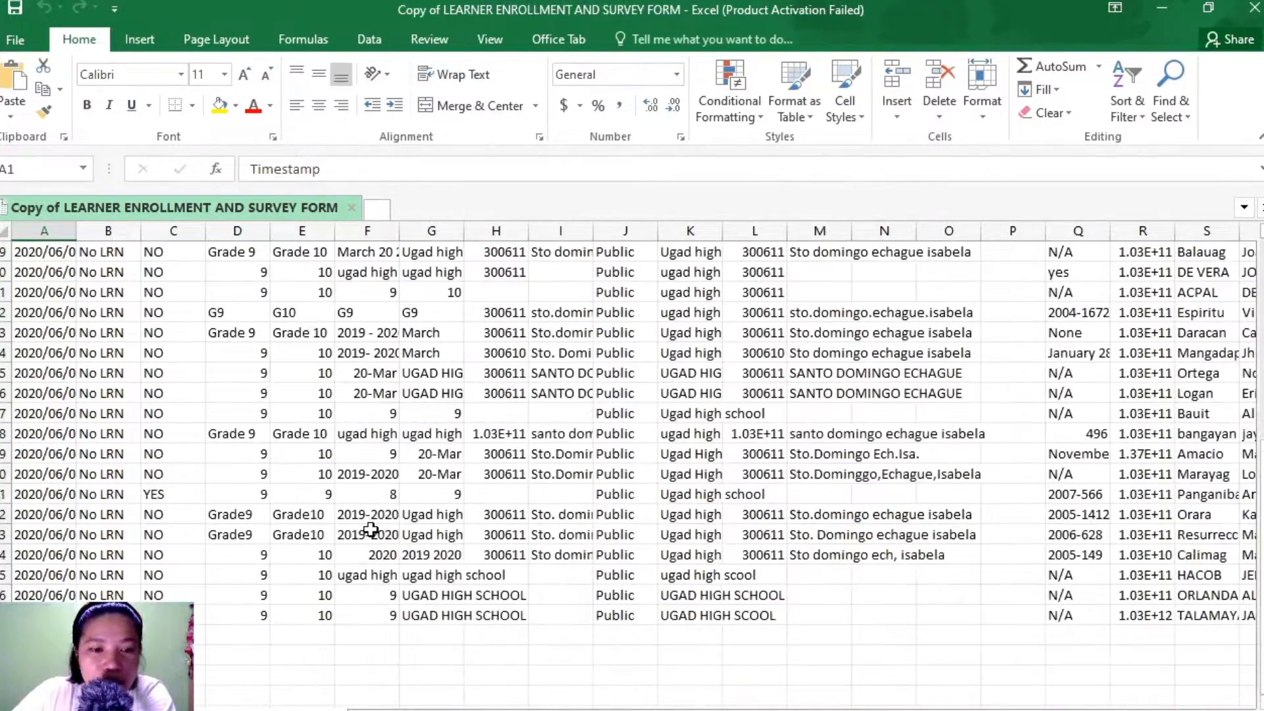
scroll(370, 530, "up", 6)
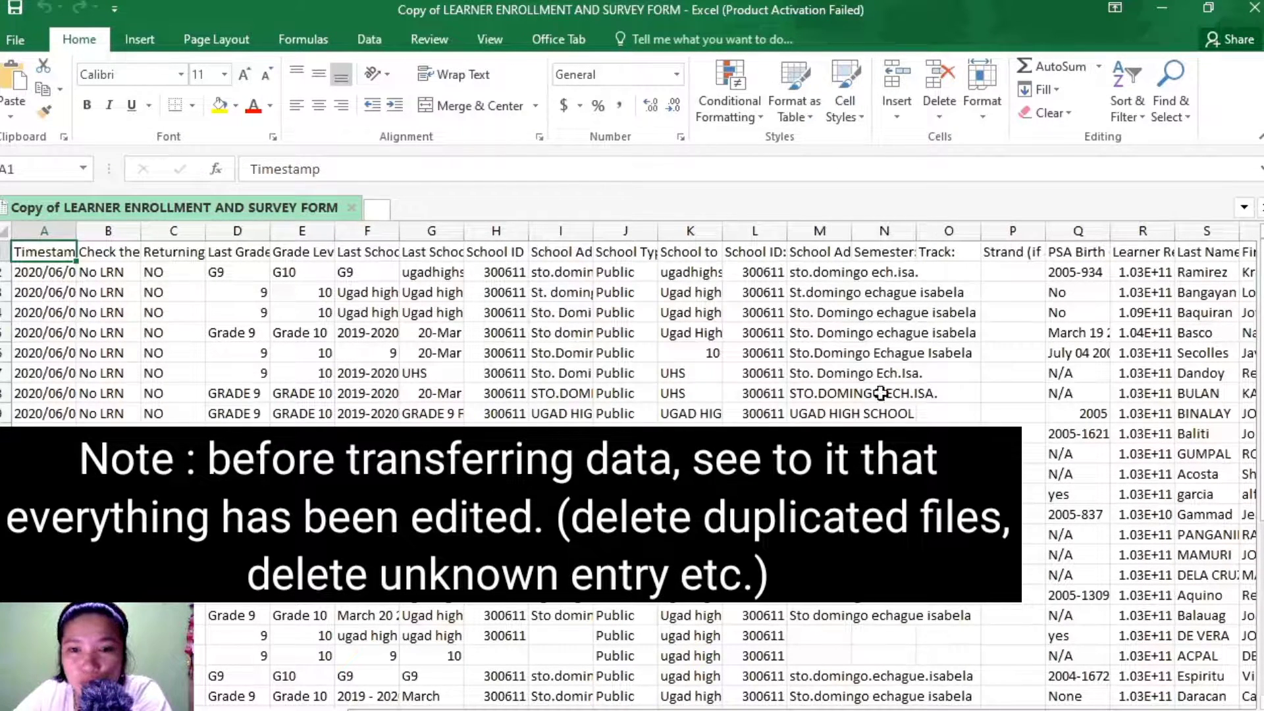
mouse_move(461, 708)
left_mouse_down()
mouse_move(908, 708)
mouse_move(460, 708)
left_mouse_up()
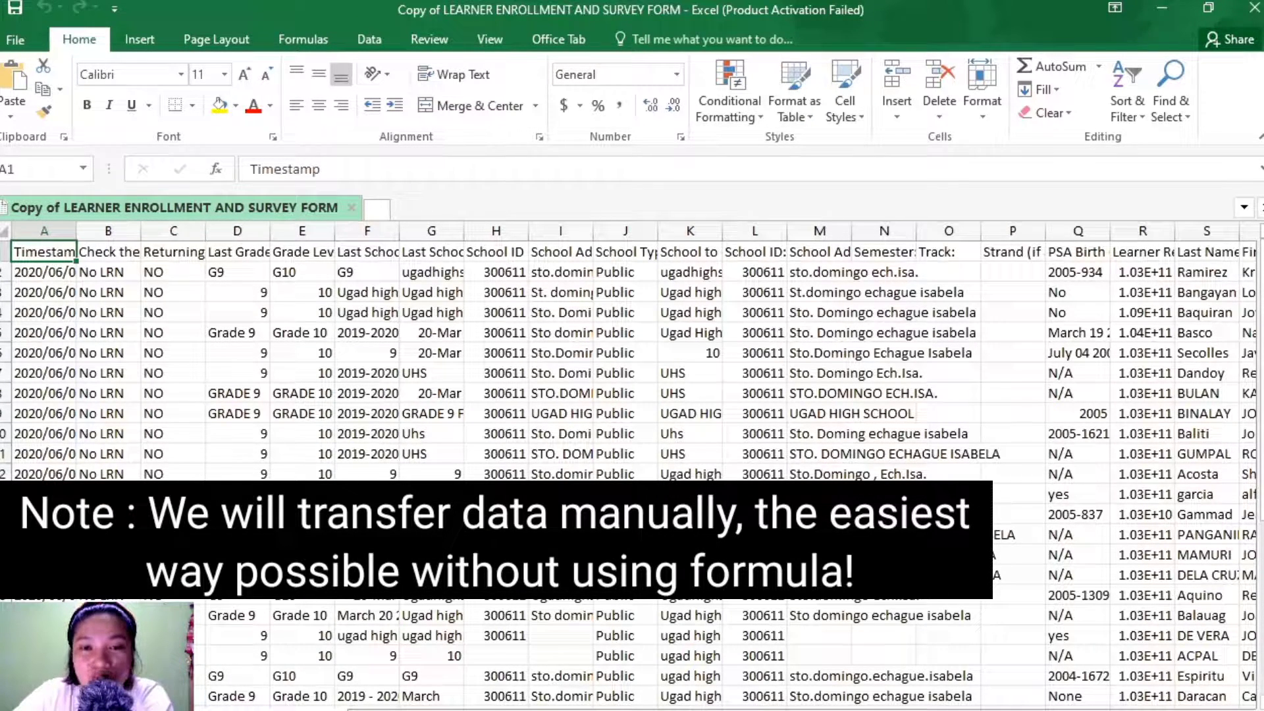
left_click_drag(849, 708, 355, 708)
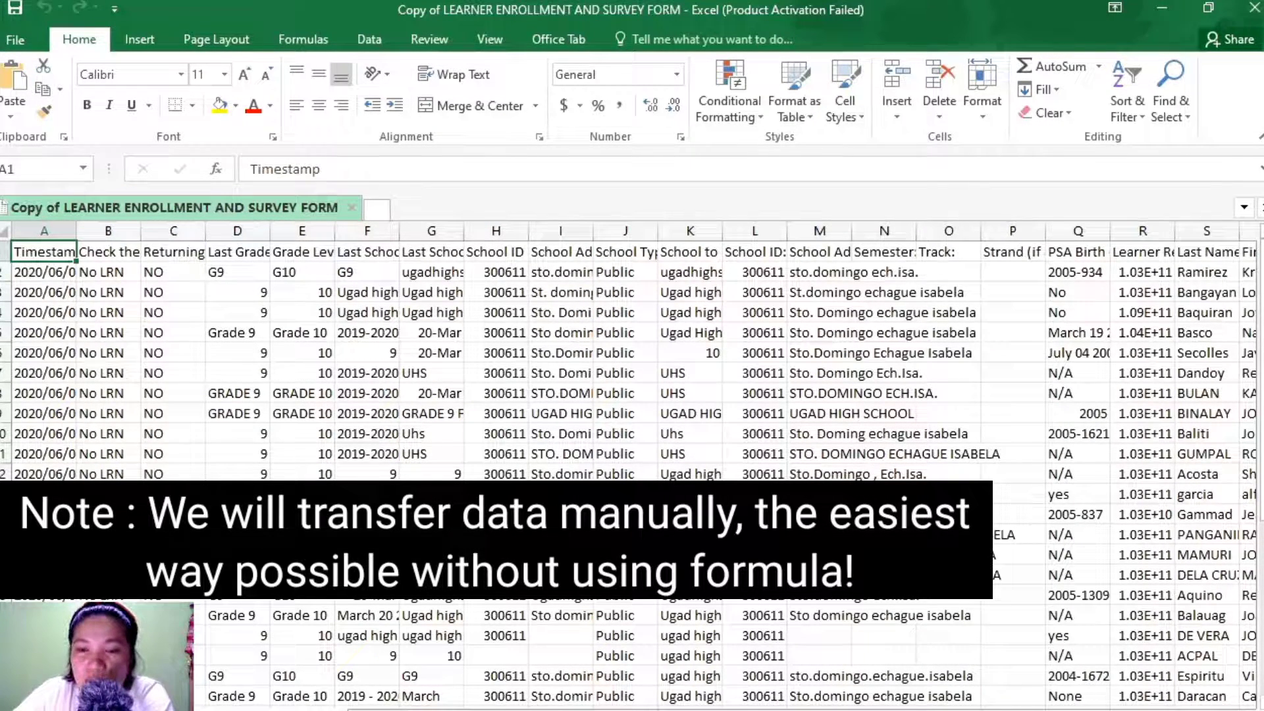
left_click_drag(355, 708, 831, 708)
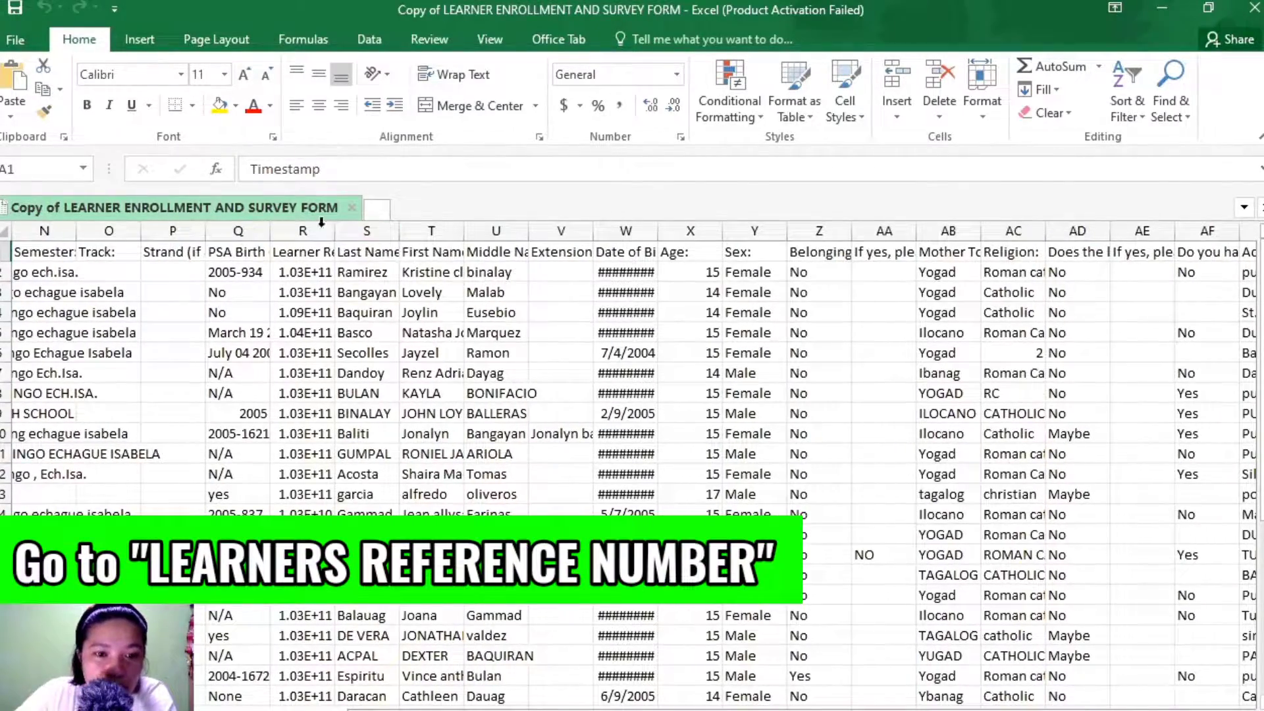
left_click(318, 223)
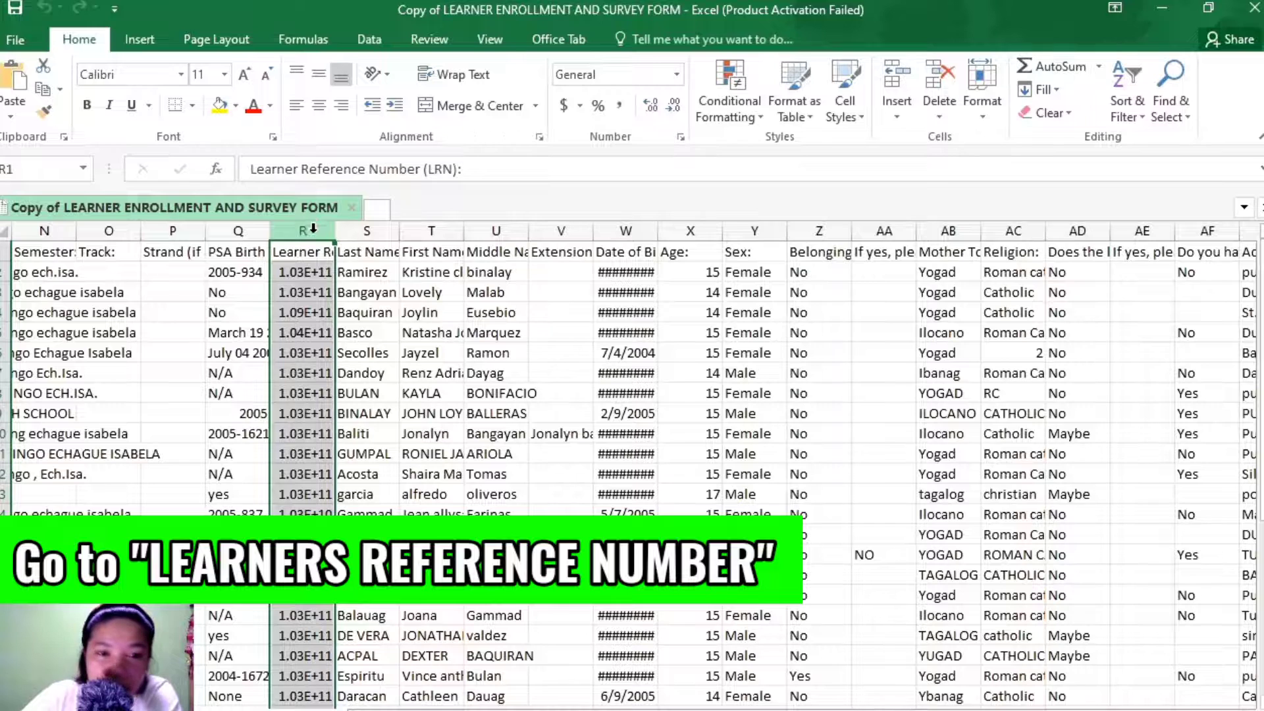
left_click_drag(335, 227, 363, 230)
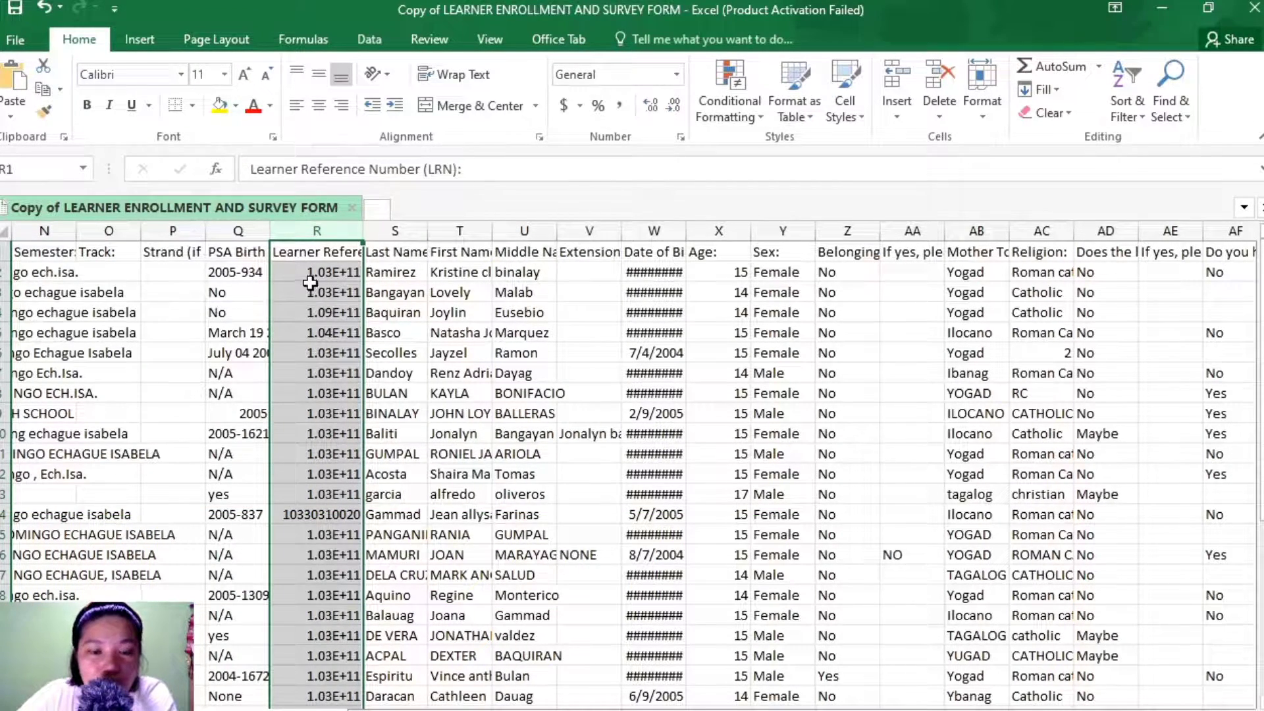
Format all Learner Reference Number entries, from R2 to the last filled row, with the Number category.
left_click_drag(310, 272, 321, 514)
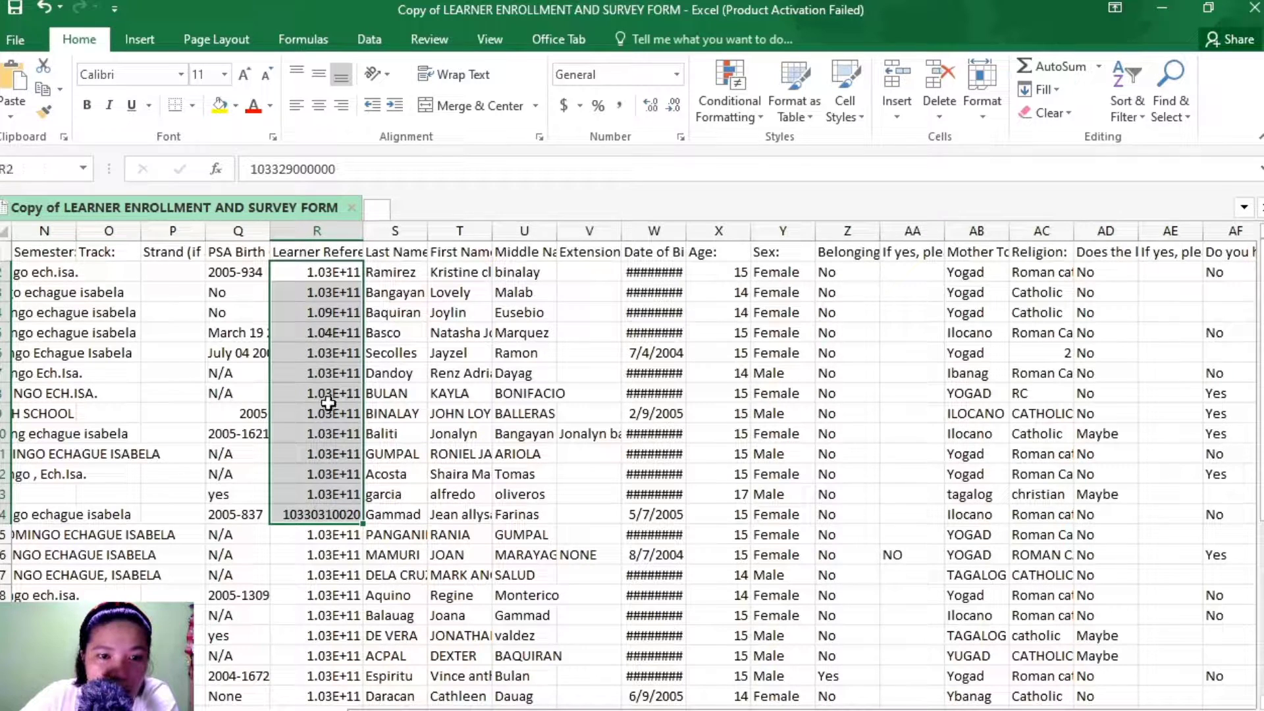
left_click(315, 275)
left_click_drag(316, 311, 331, 618)
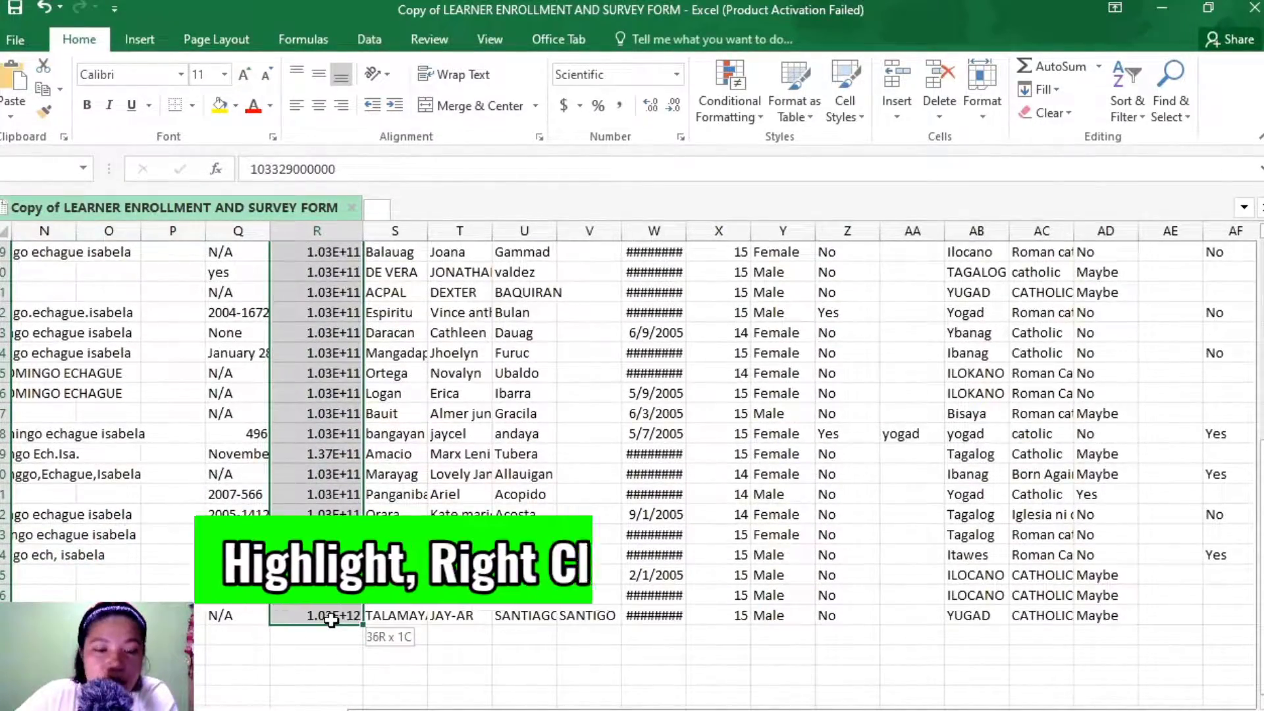
scroll(331, 619, "up", 6)
left_click(338, 273)
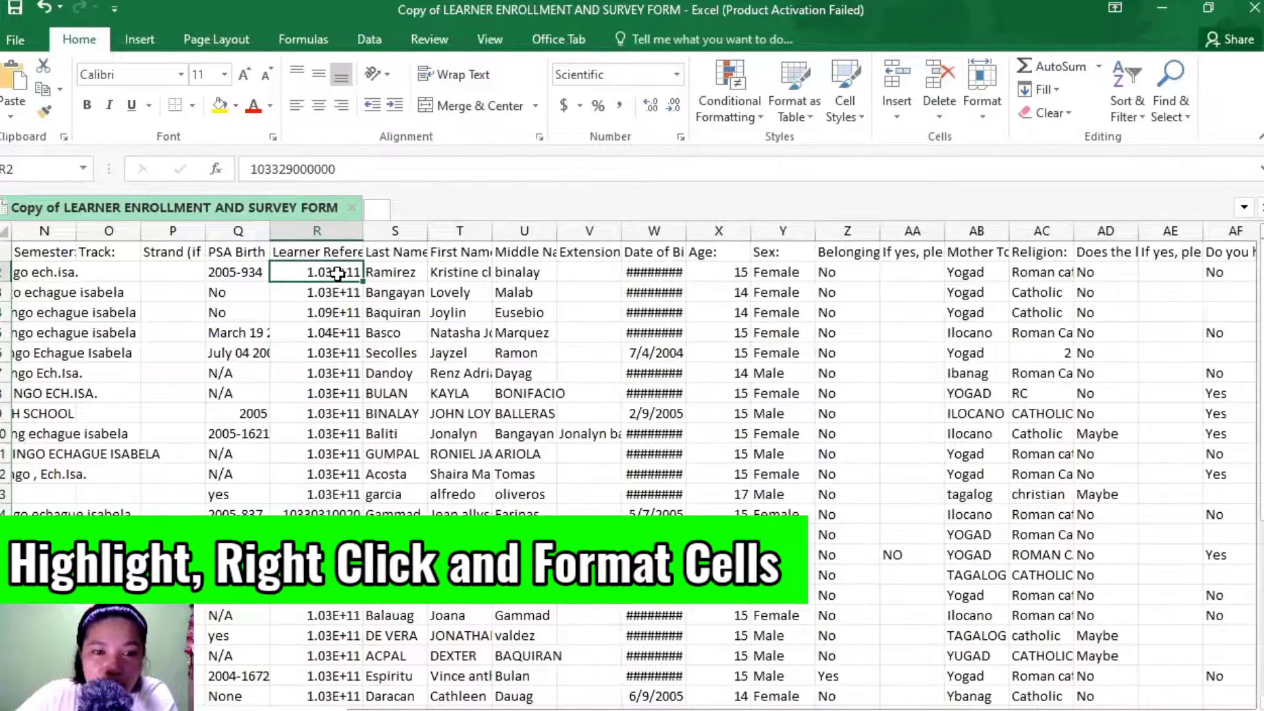
left_click_drag(338, 345, 361, 605)
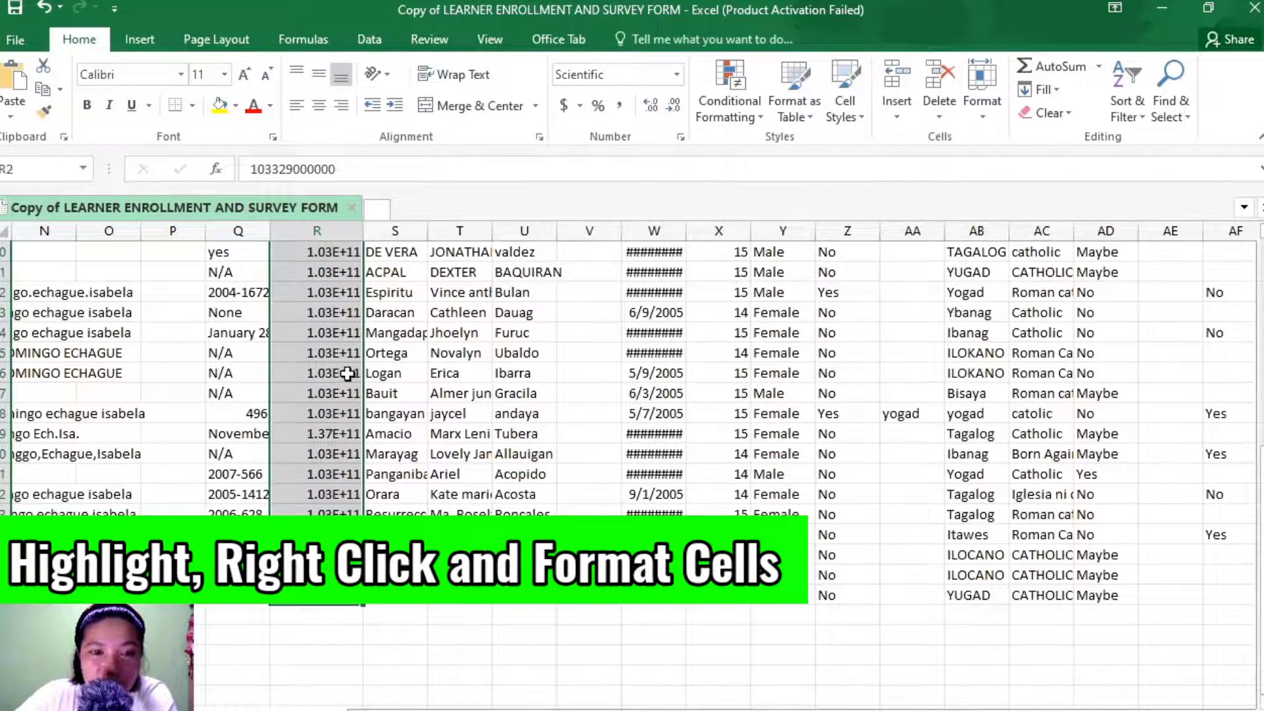
right_click(304, 275)
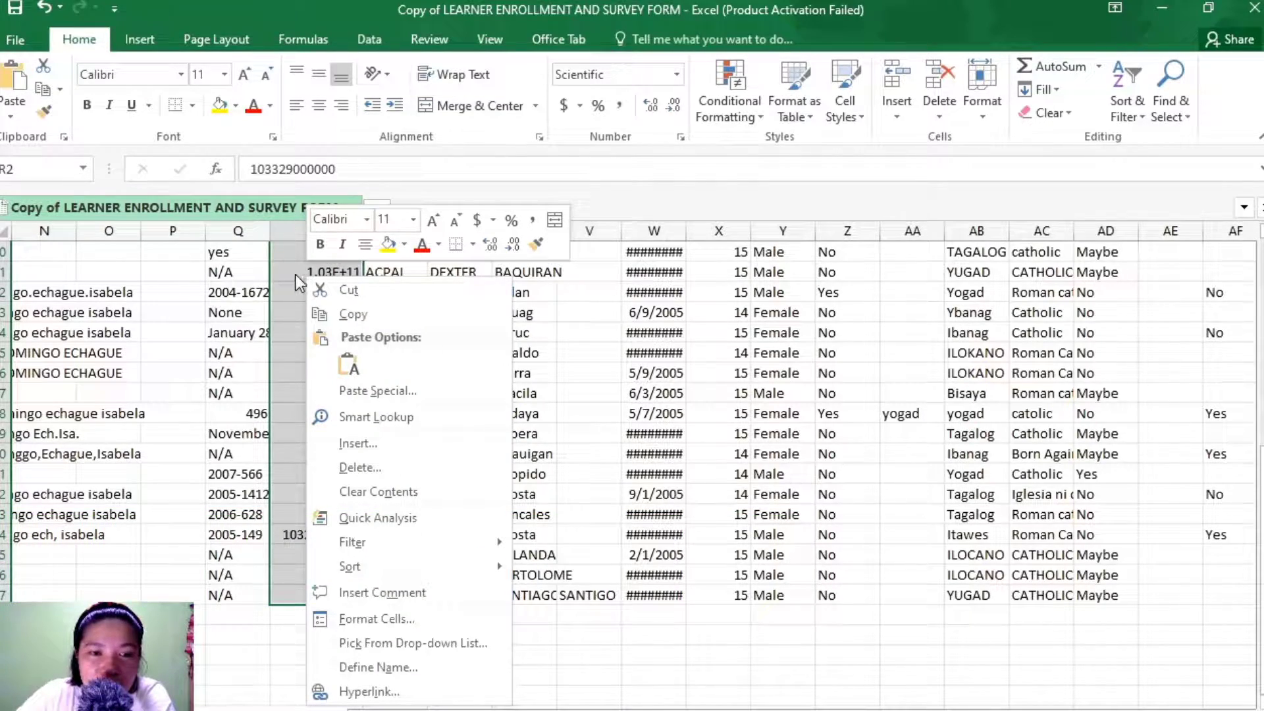
right_click(295, 274)
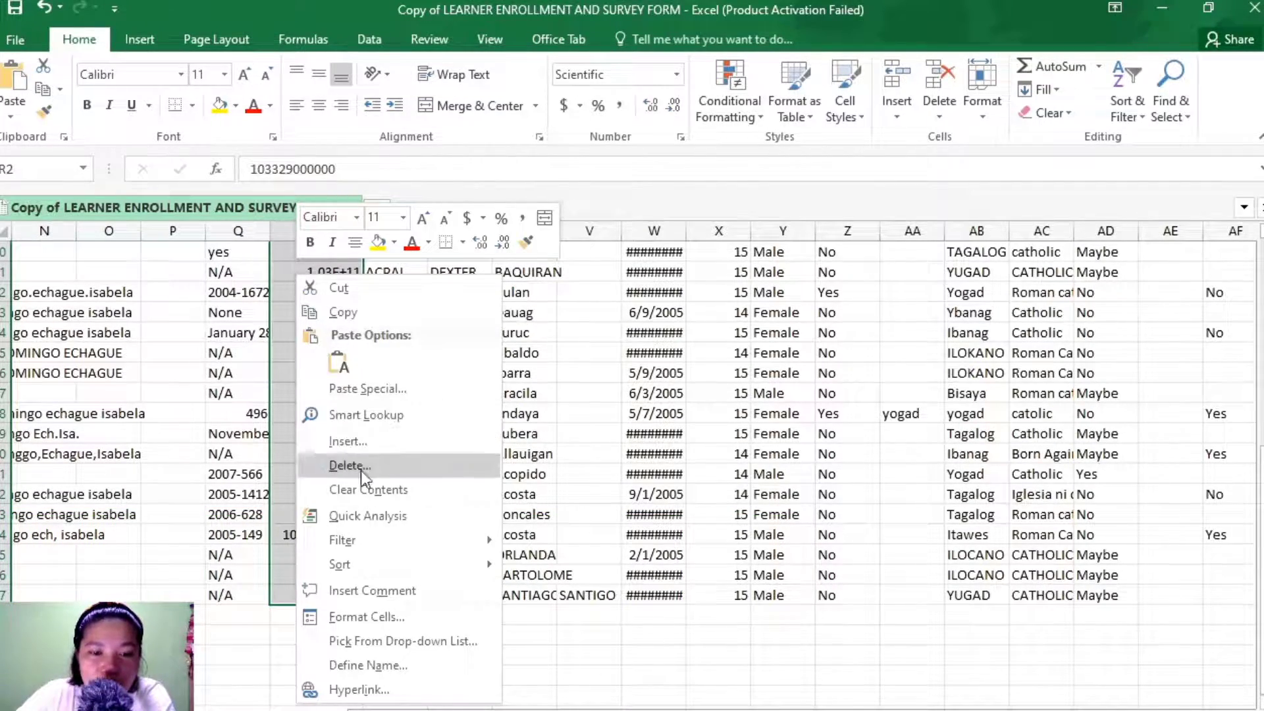
left_click(342, 622)
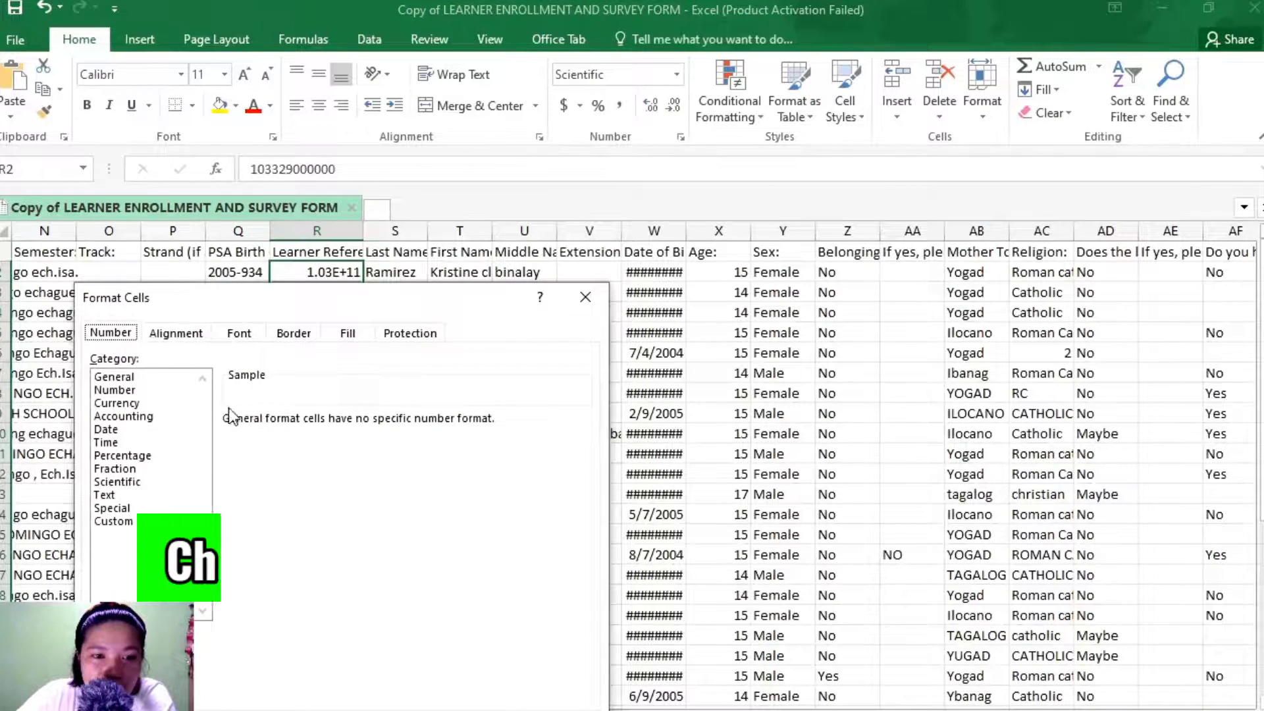
left_click(115, 389)
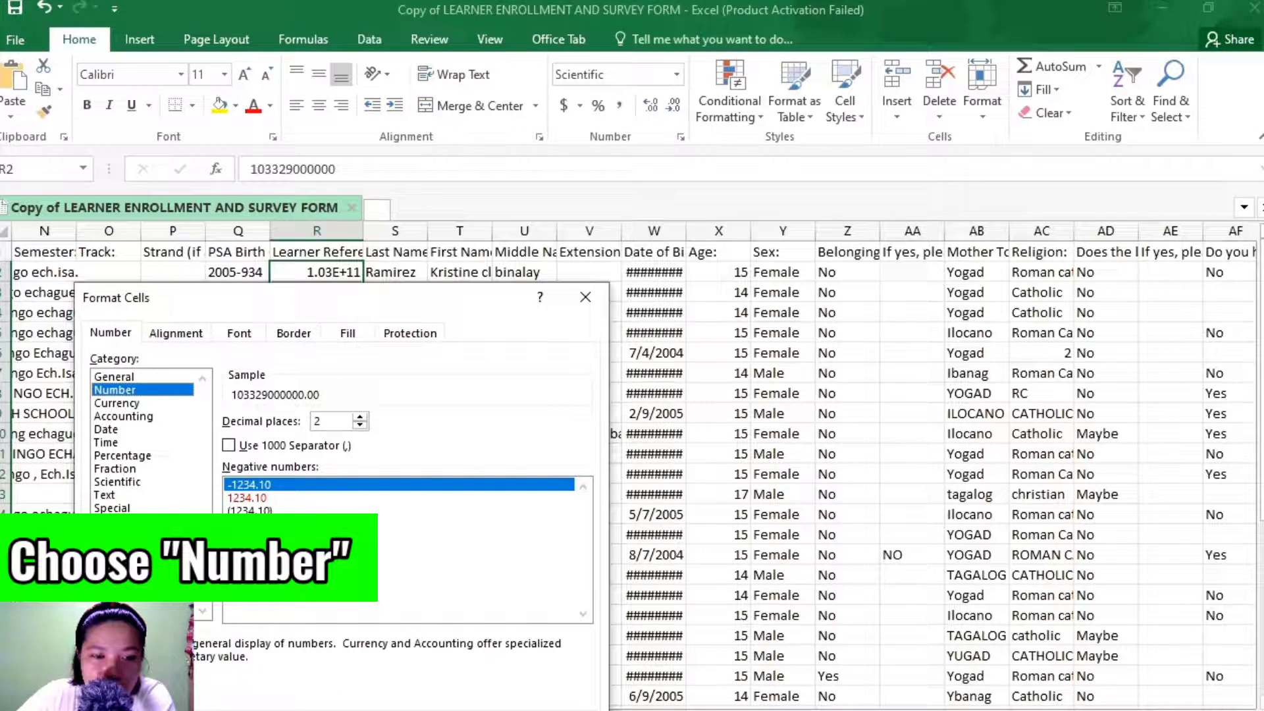
key("Return")
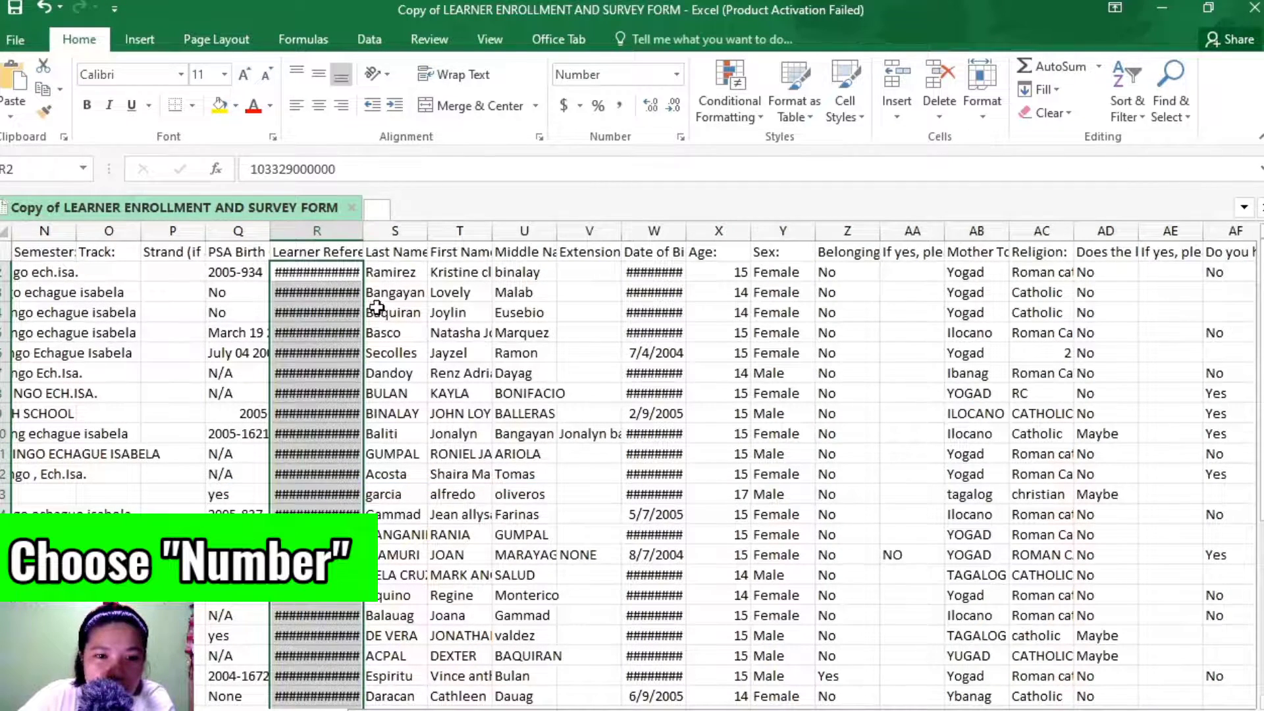
Show the Learner Reference Number entries with no decimal places and adjust the column width to fit them.
left_click_drag(366, 235, 410, 234)
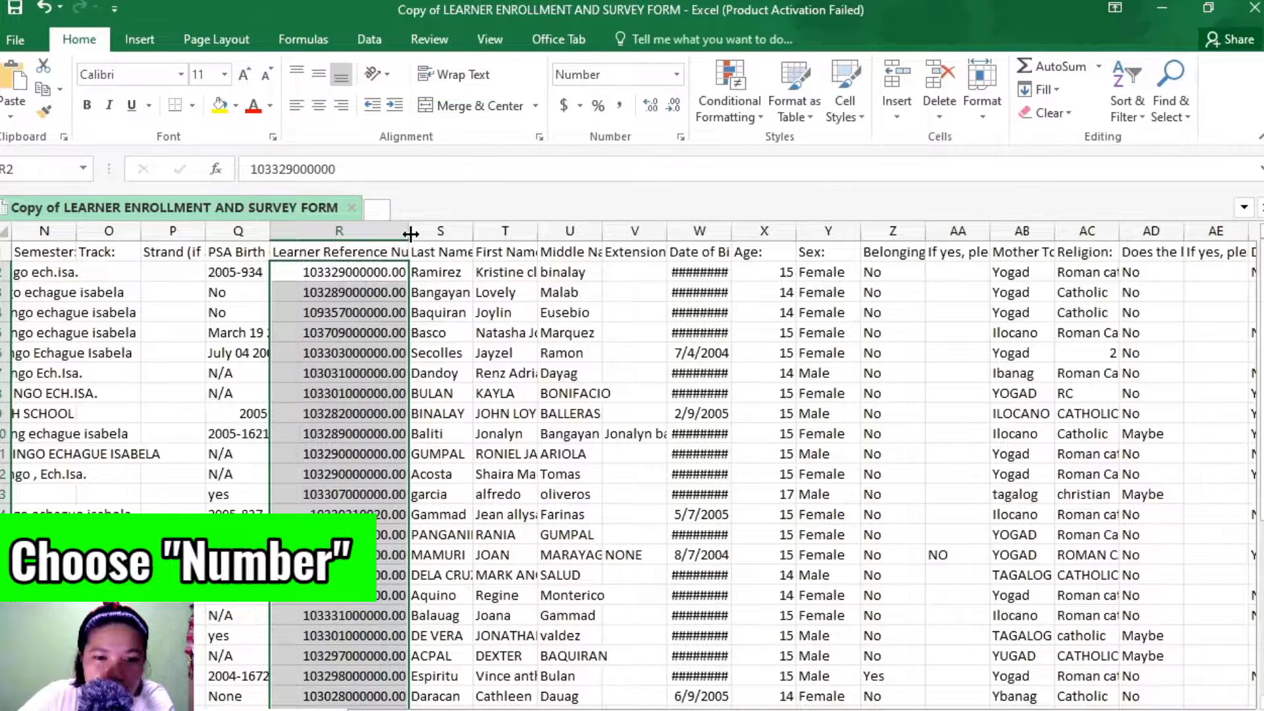
left_click(651, 107)
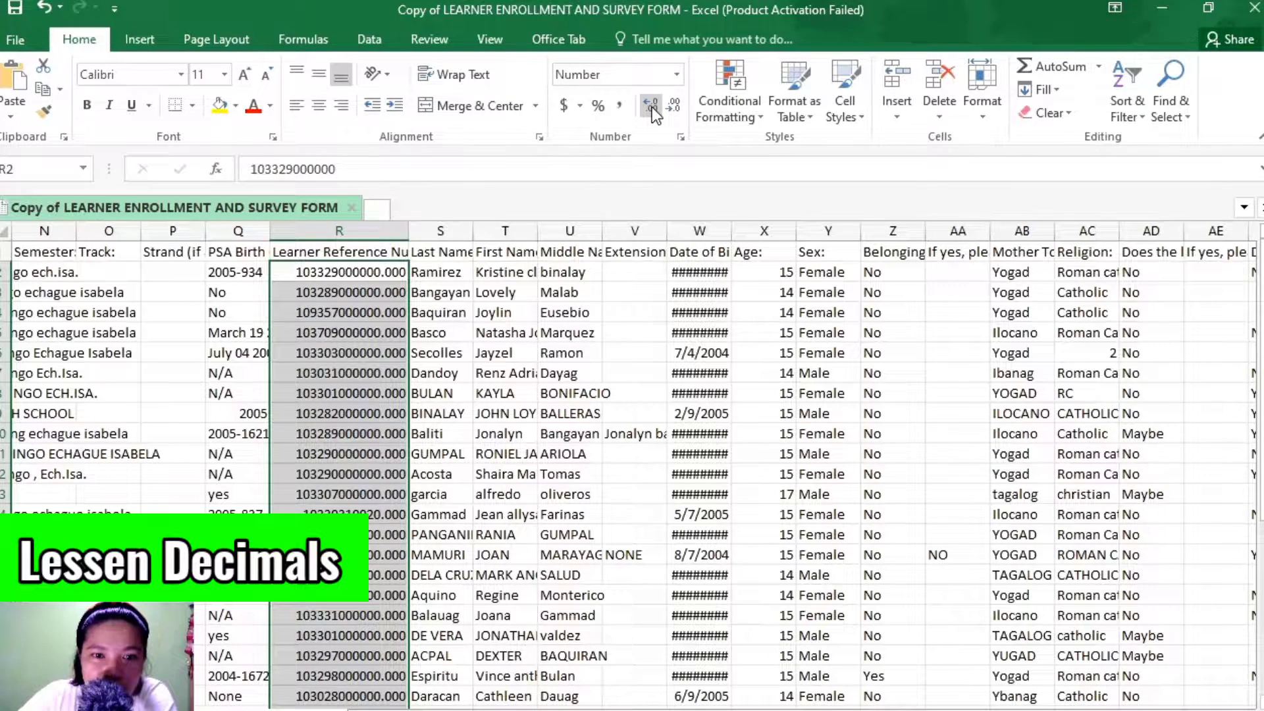
left_click(674, 106)
left_click(674, 107)
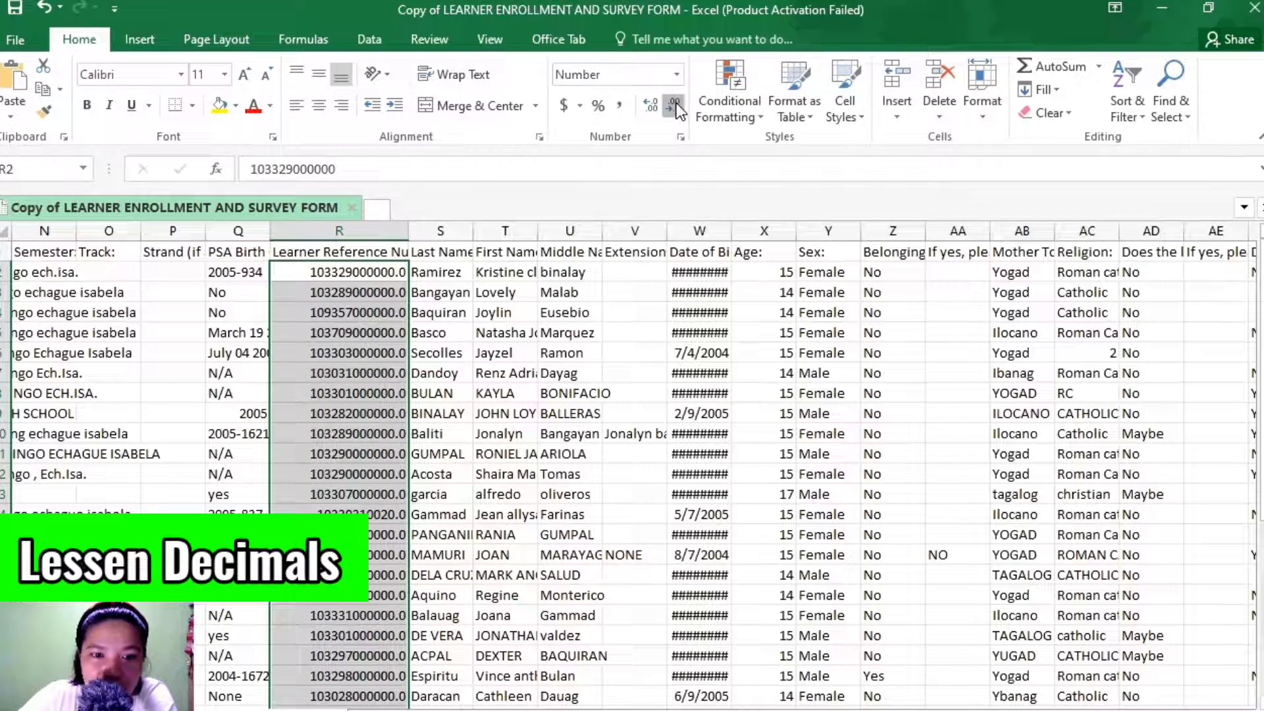
left_click(674, 107)
left_click_drag(405, 235, 370, 249)
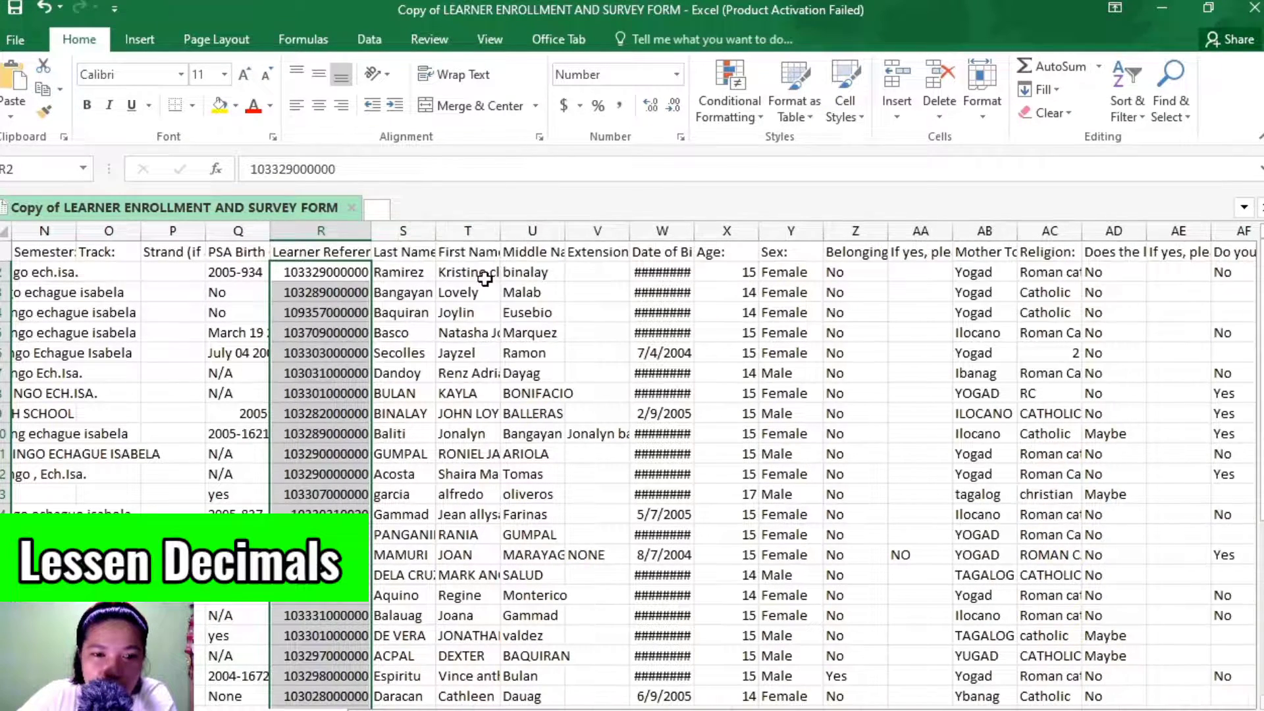
Save the responses workbook, keeping the CSV format.
scroll(415, 516, "down", 1)
scroll(415, 516, "up", 1)
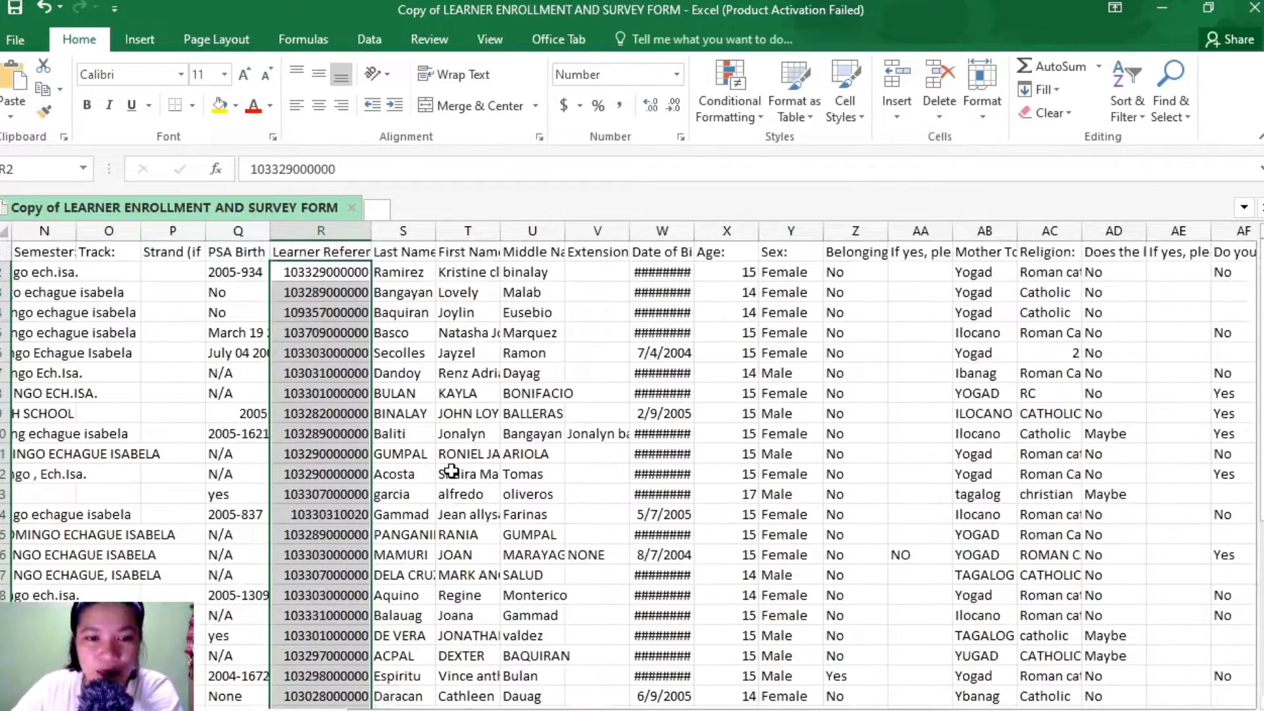
key("ctrl+s")
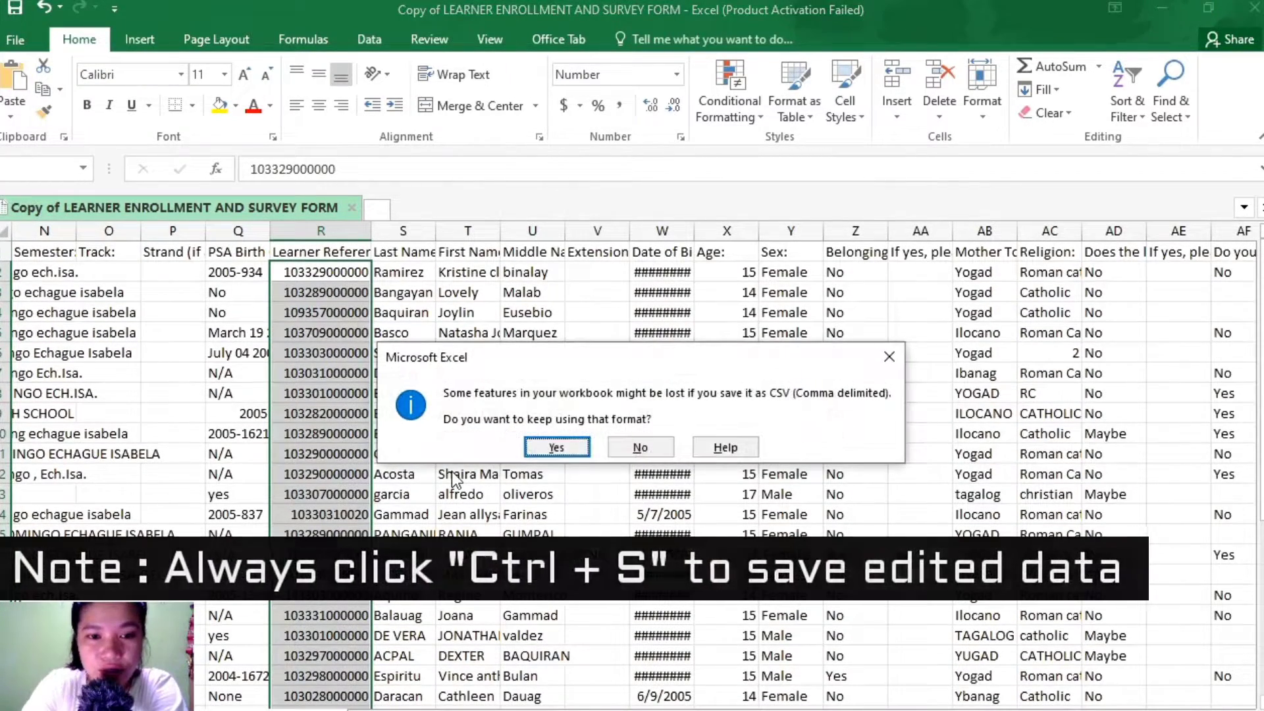
left_click(557, 447)
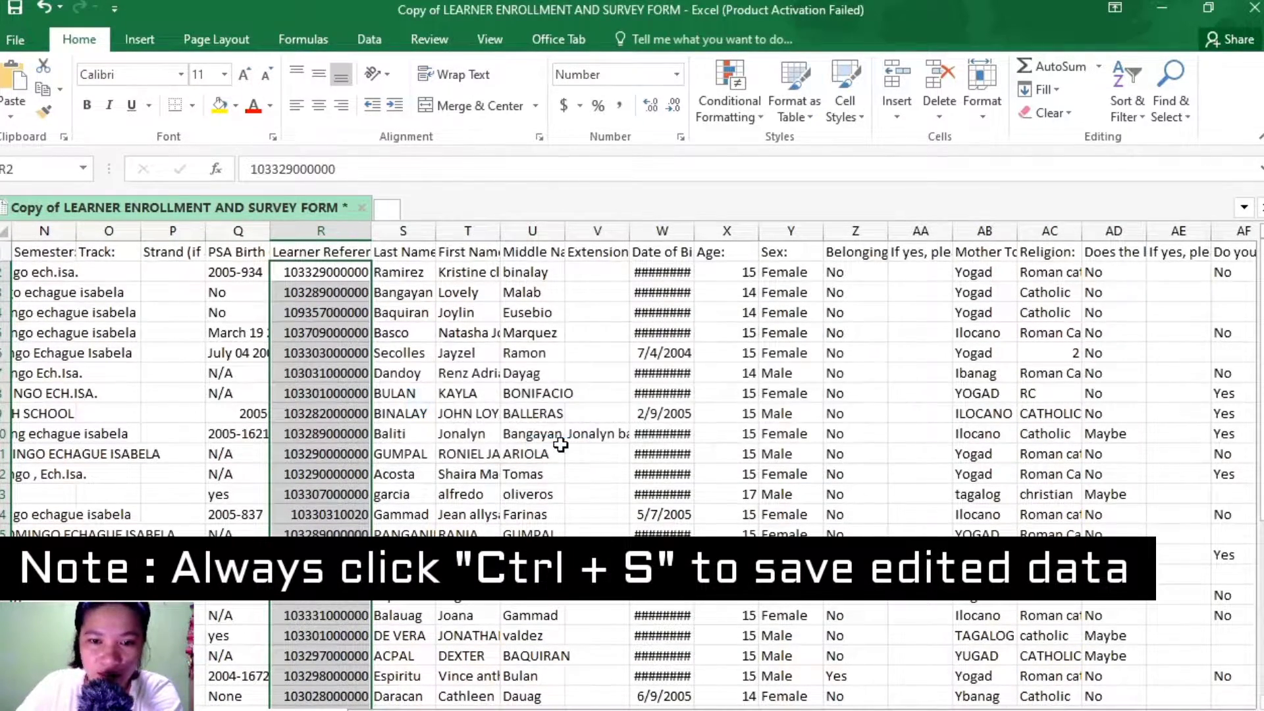
scroll(677, 438, "down", 2)
scroll(677, 437, "up", 2)
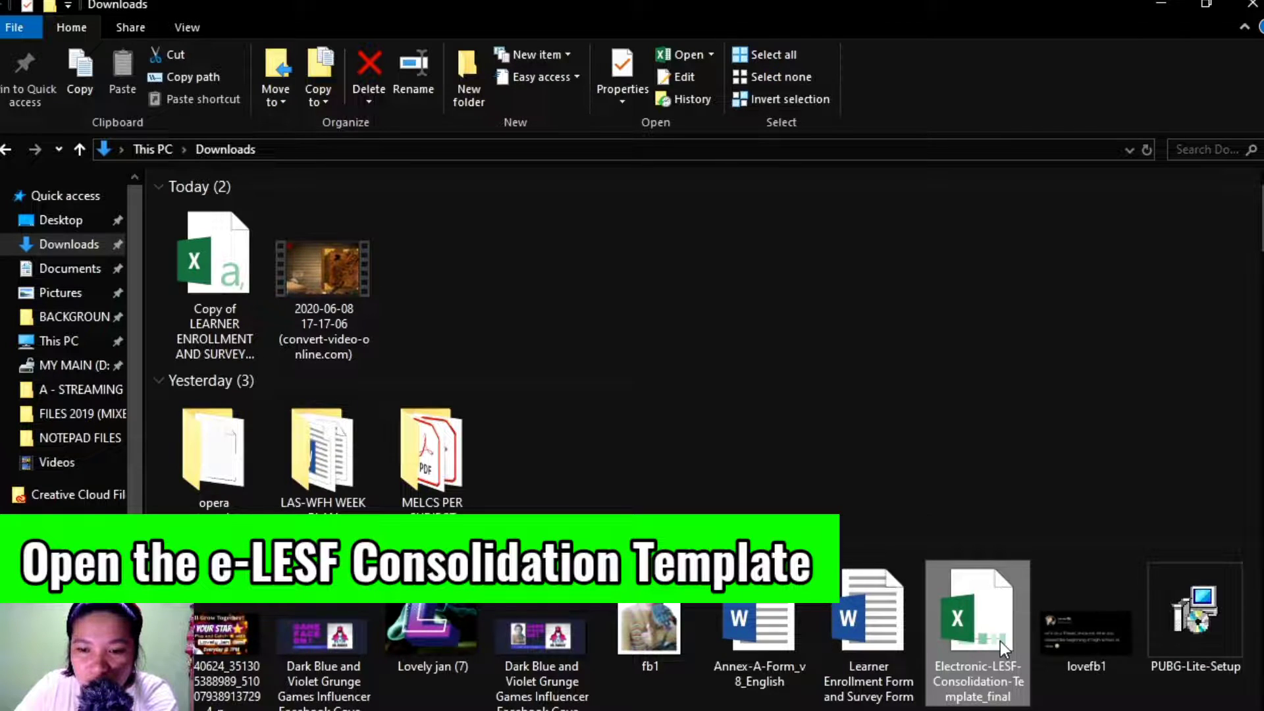
Open the Electronic-LESF-Consolidation-Template_final workbook from the Downloads folder alongside the responses workbook and bring it to the front.
double_click(1000, 641)
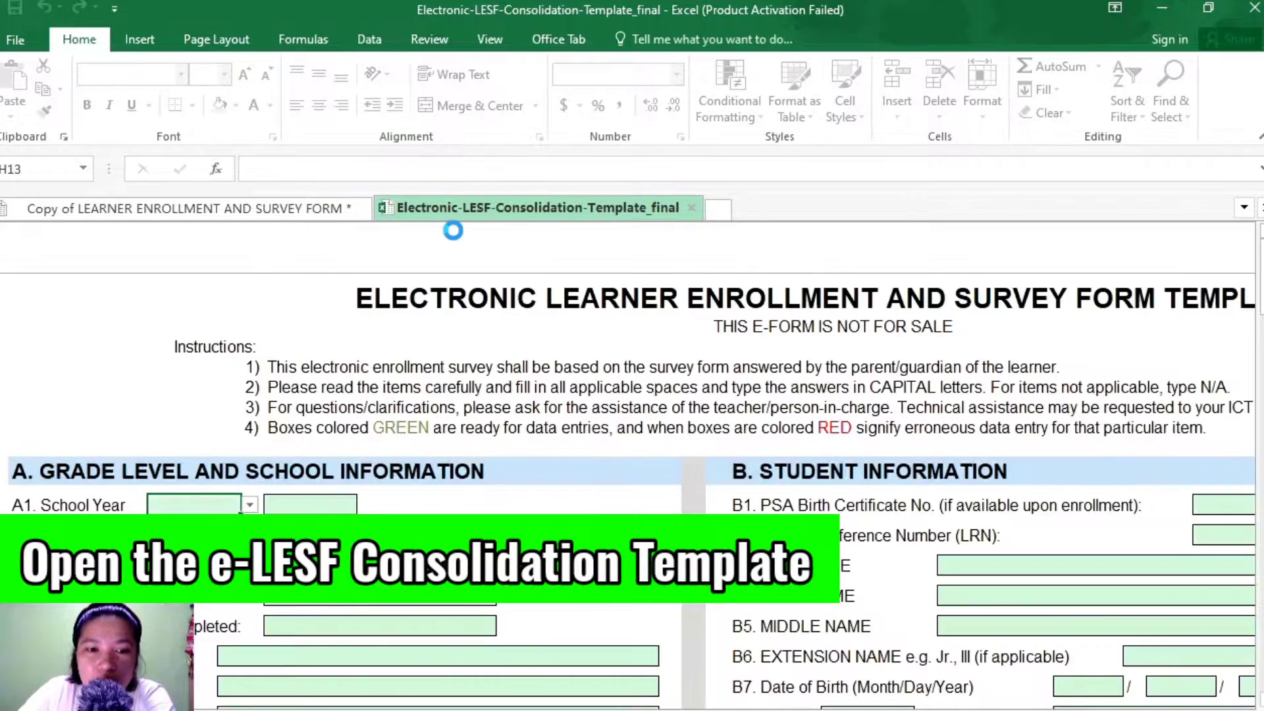
left_click(282, 203)
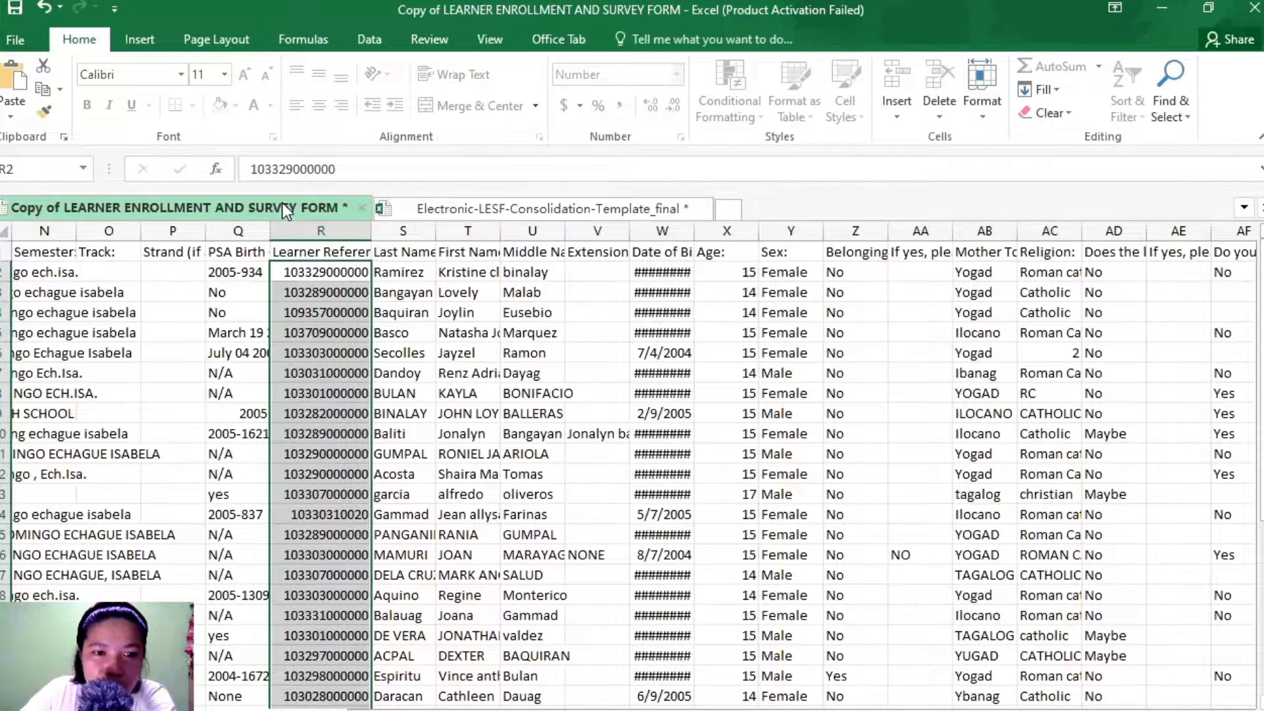
left_click(421, 208)
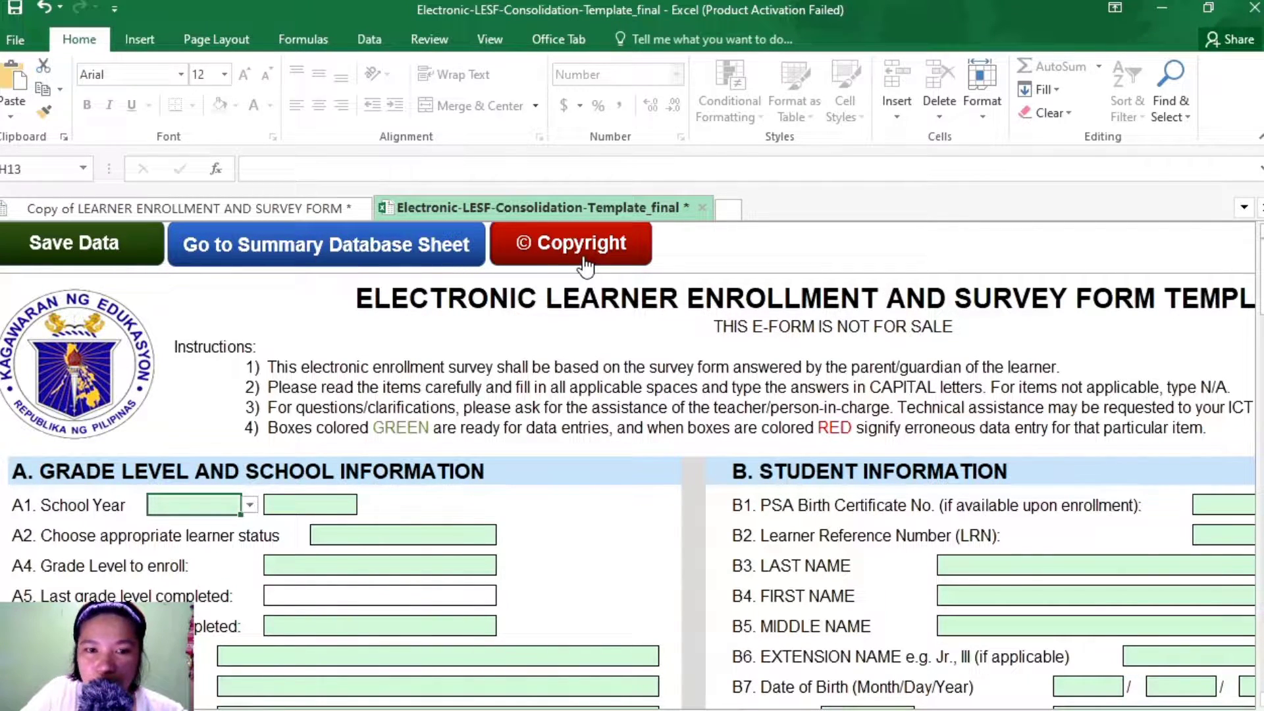
Look through the template's encoding form, examining the school information and student information fields.
scroll(467, 466, "down", 2)
scroll(468, 467, "down", 1)
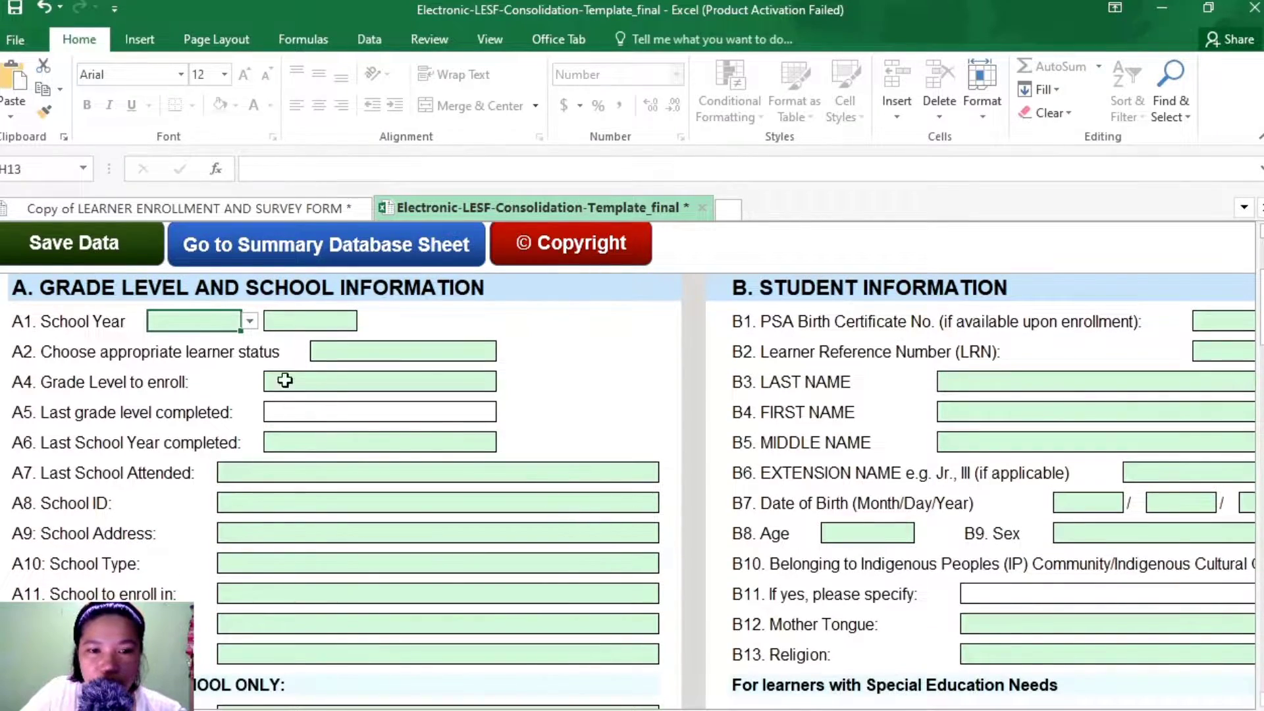
scroll(379, 428, "down", 4)
scroll(378, 428, "up", 7)
scroll(379, 428, "down", 4)
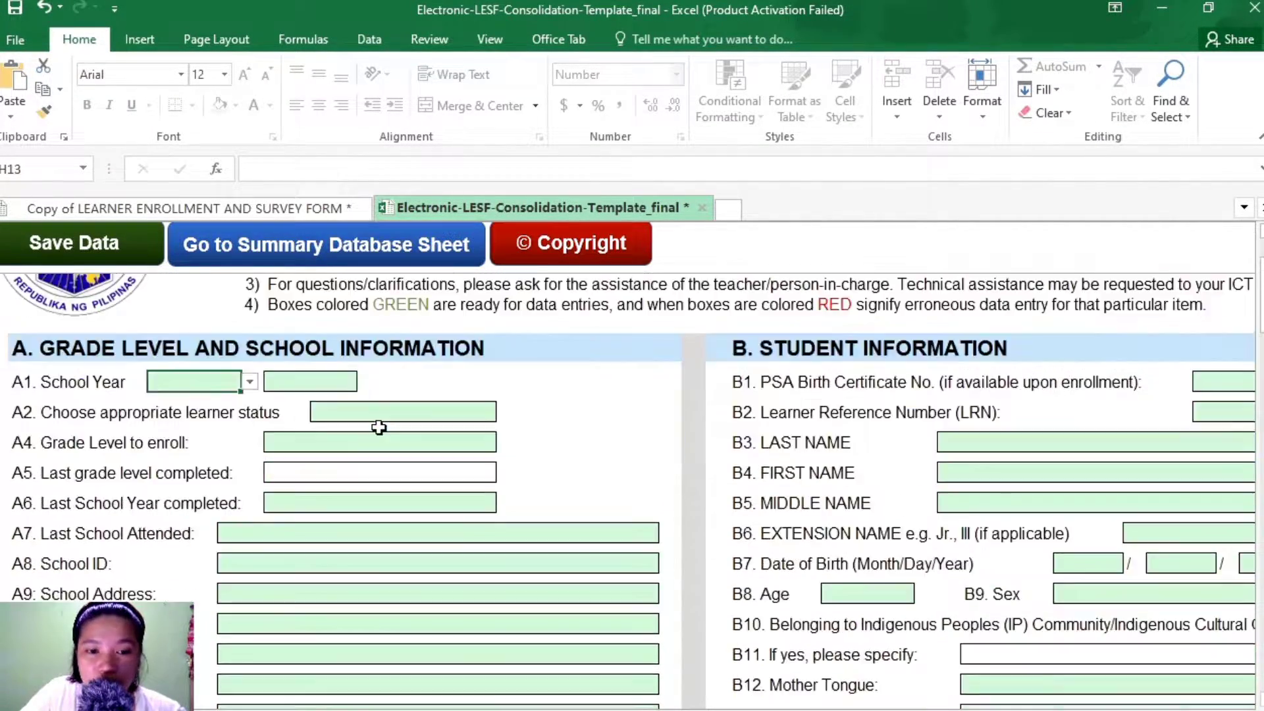
scroll(379, 428, "down", 2)
scroll(375, 426, "up", 6)
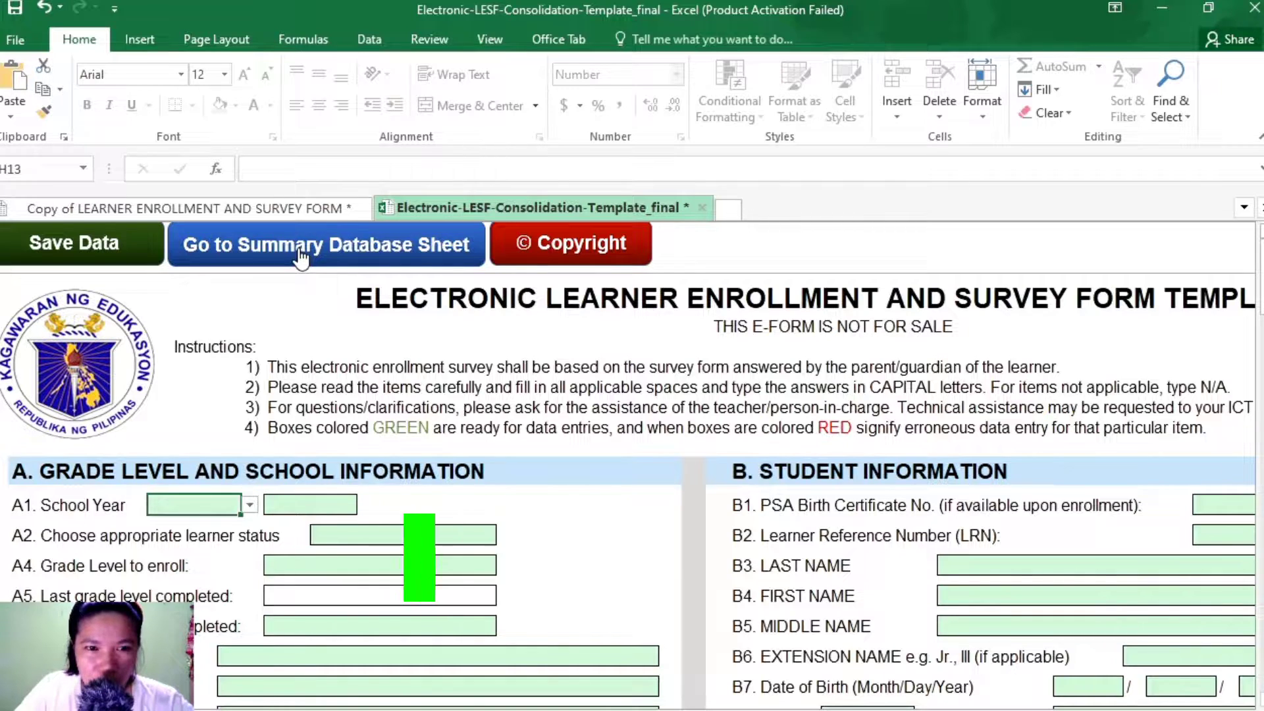
Open the template's summary database sheet and examine its School Year, name, LRN and PSA Birth Certificate columns with the sample entry.
left_click(300, 255)
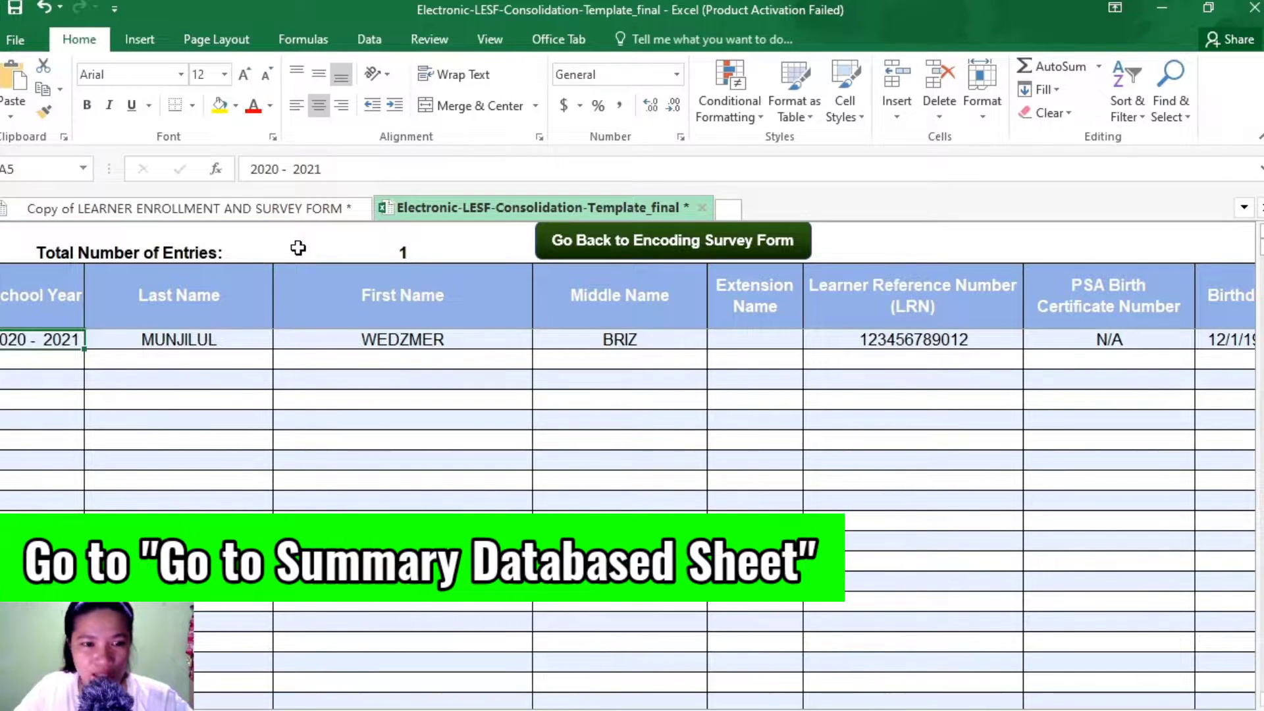
left_click_drag(158, 331, 1082, 336)
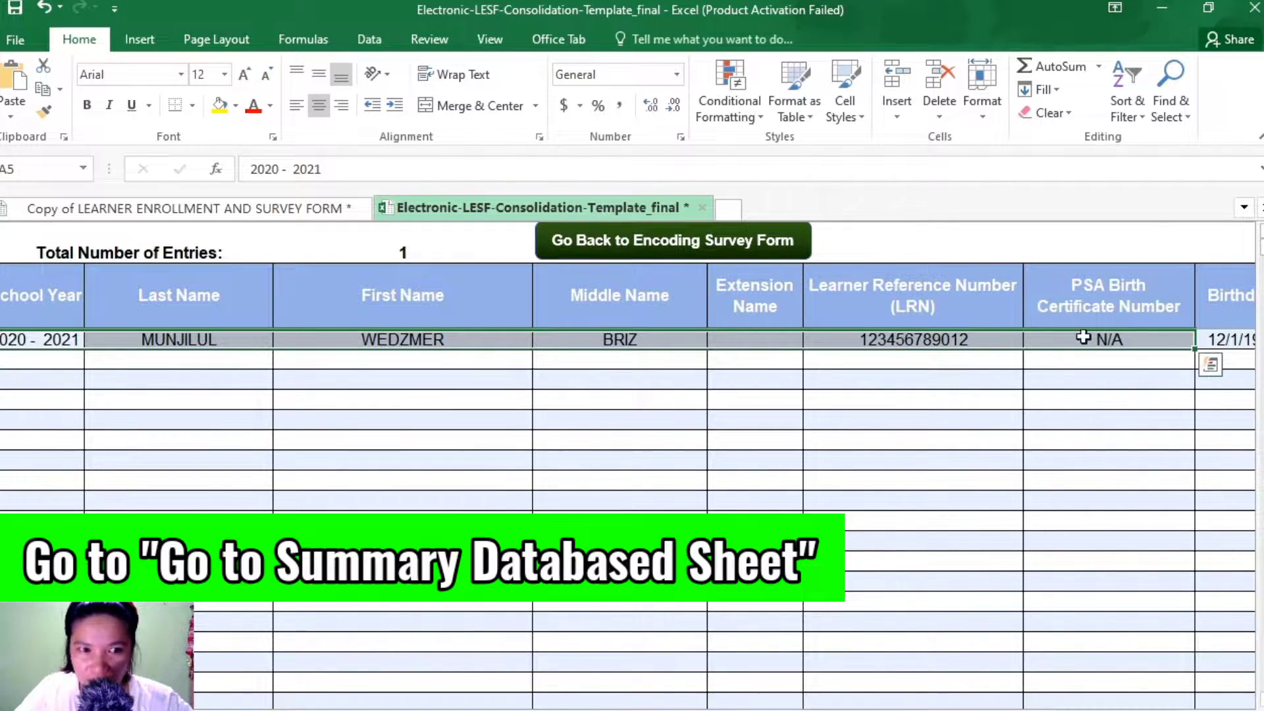
left_click(331, 415)
left_click(33, 276)
left_click_drag(33, 281, 39, 398)
left_click(22, 334)
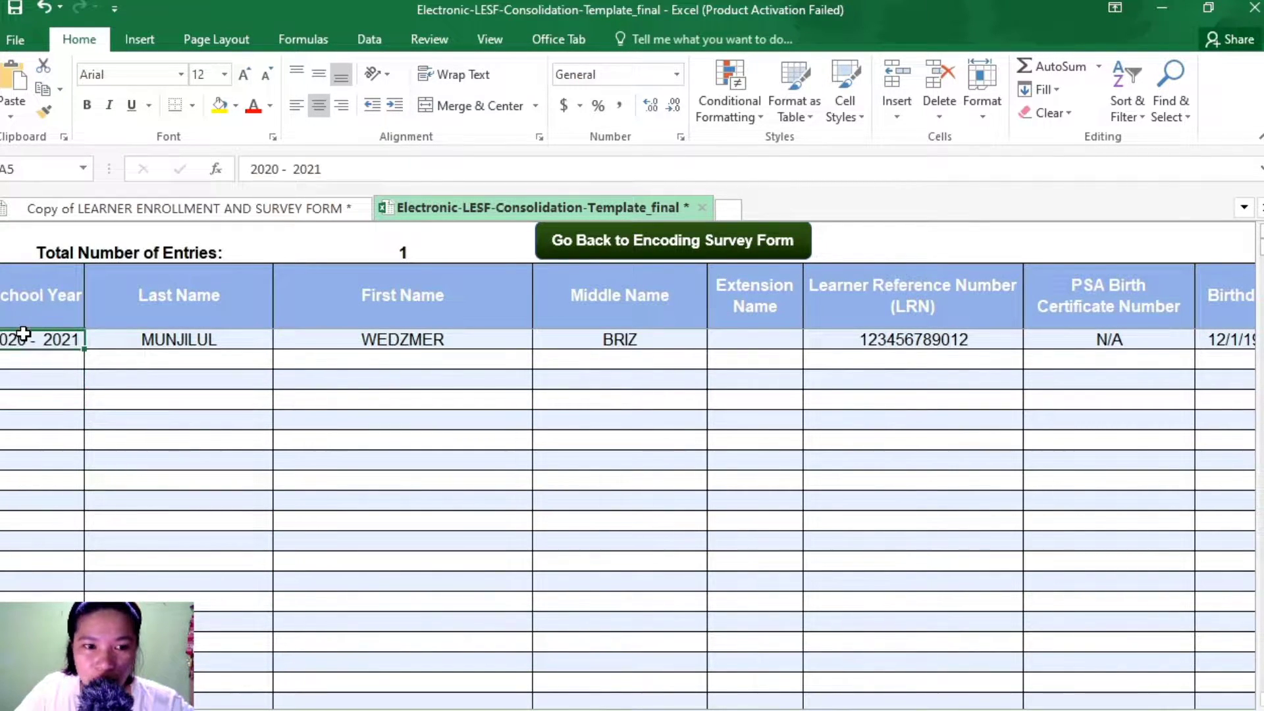
left_click(30, 355)
left_click(30, 339)
left_click(187, 296)
left_click_drag(187, 296, 613, 332)
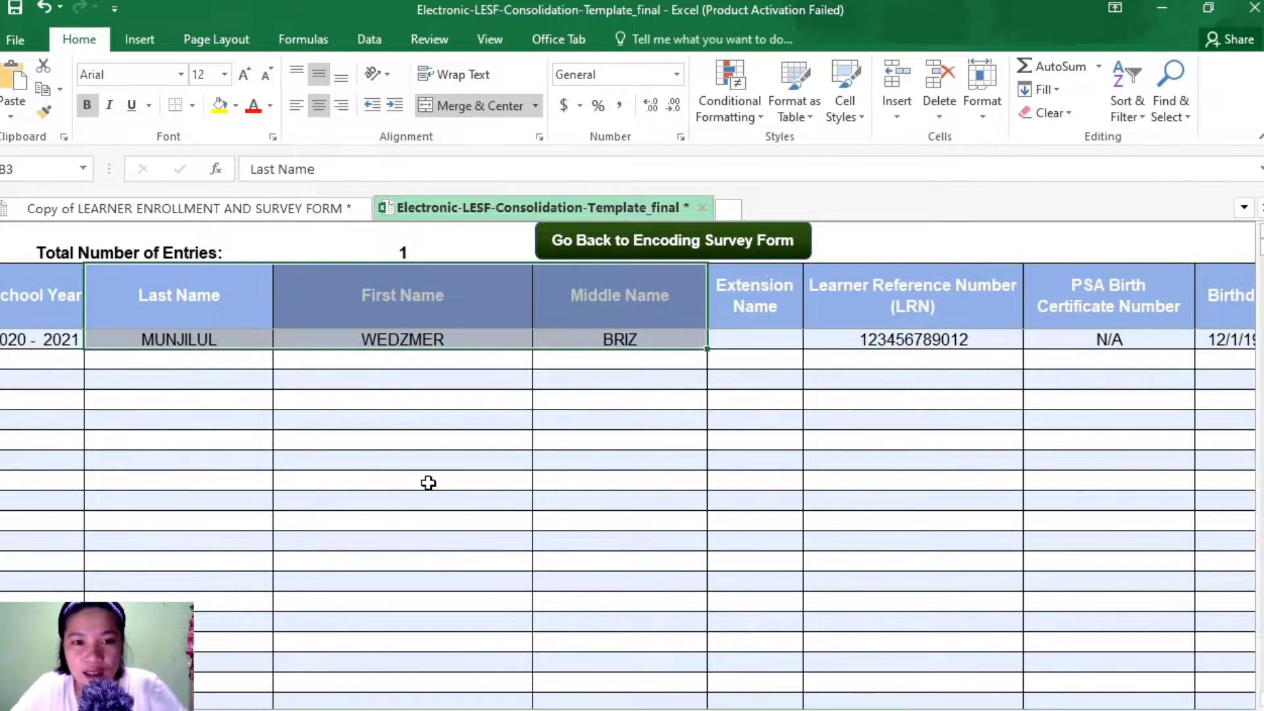
Switch to the LEARNER ENROLLMENT AND SURVEY FORM responses workbook and copy all Last Name entries, from the first to the last, without the header.
left_click(215, 211)
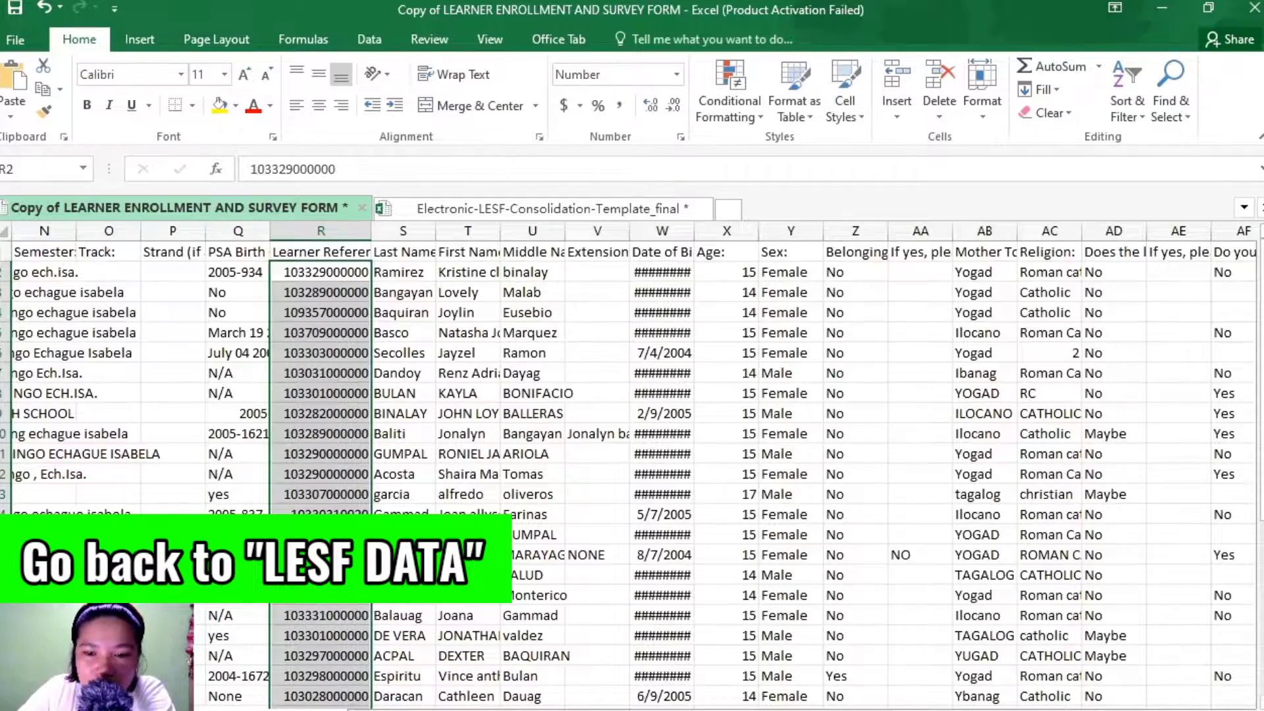
scroll(631, 461, "right", 4)
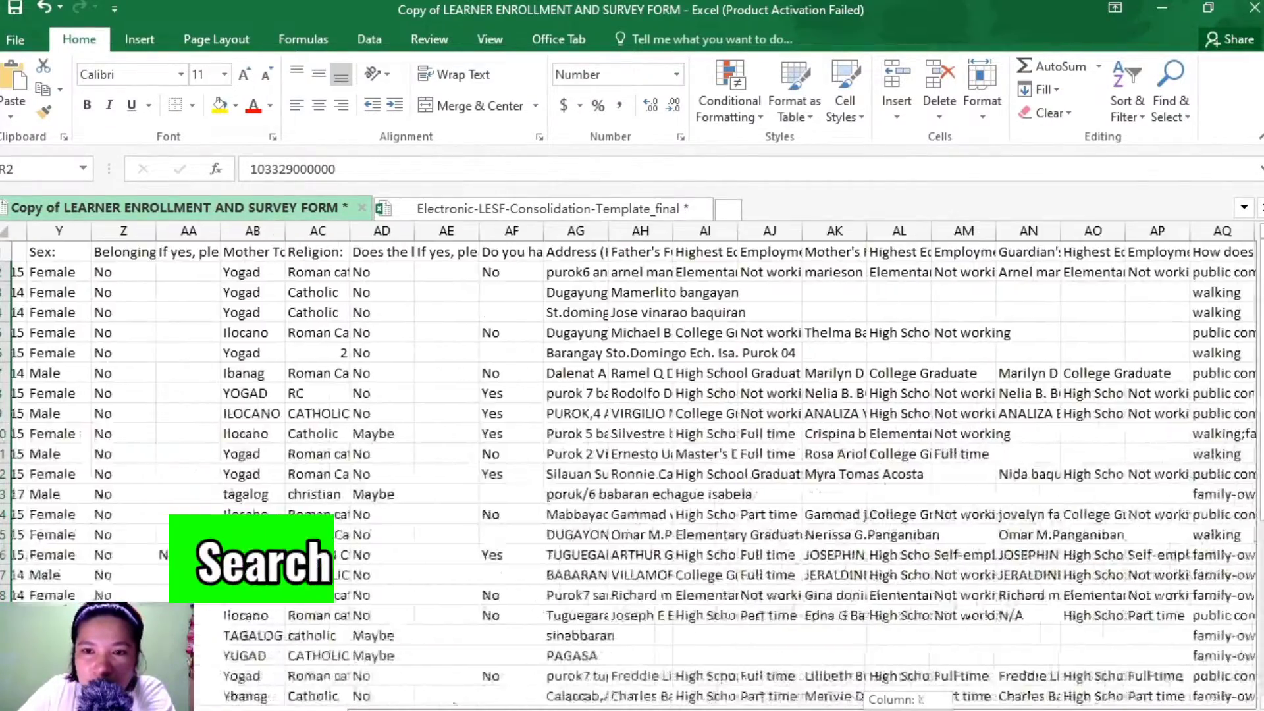
scroll(632, 461, "right", 4)
scroll(632, 460, "left", 10)
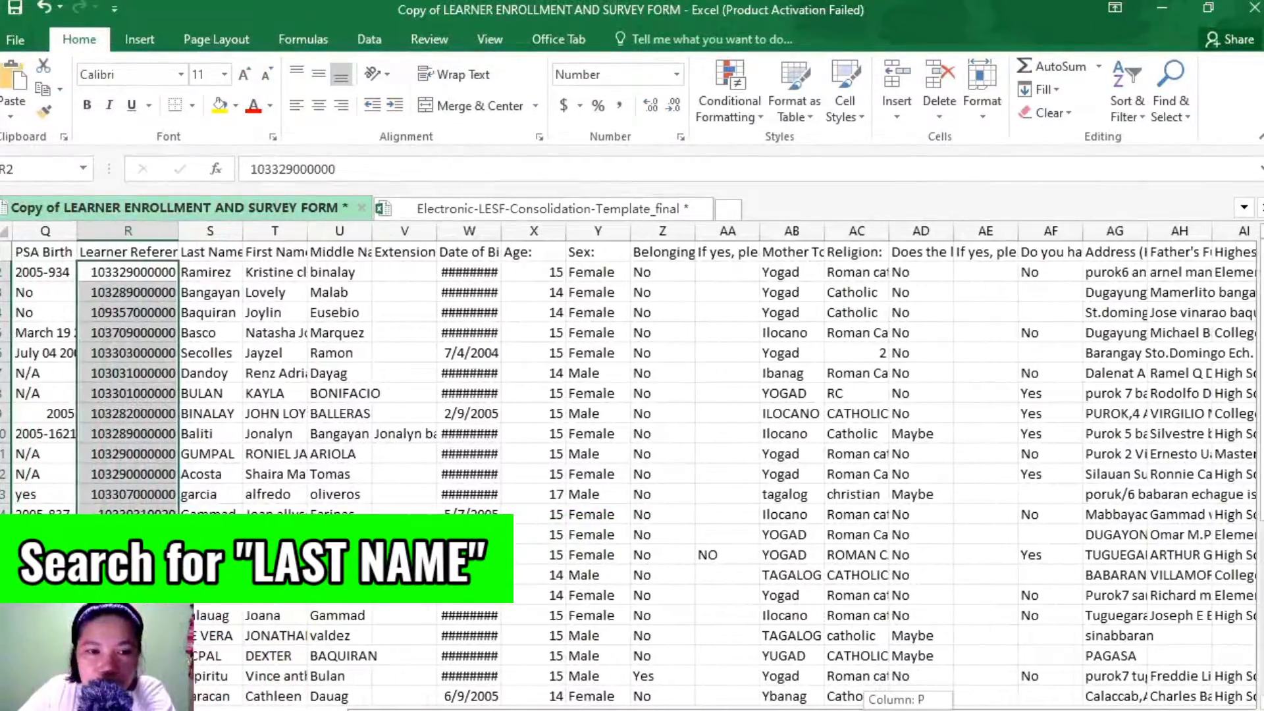
left_click(208, 257)
left_click(204, 270)
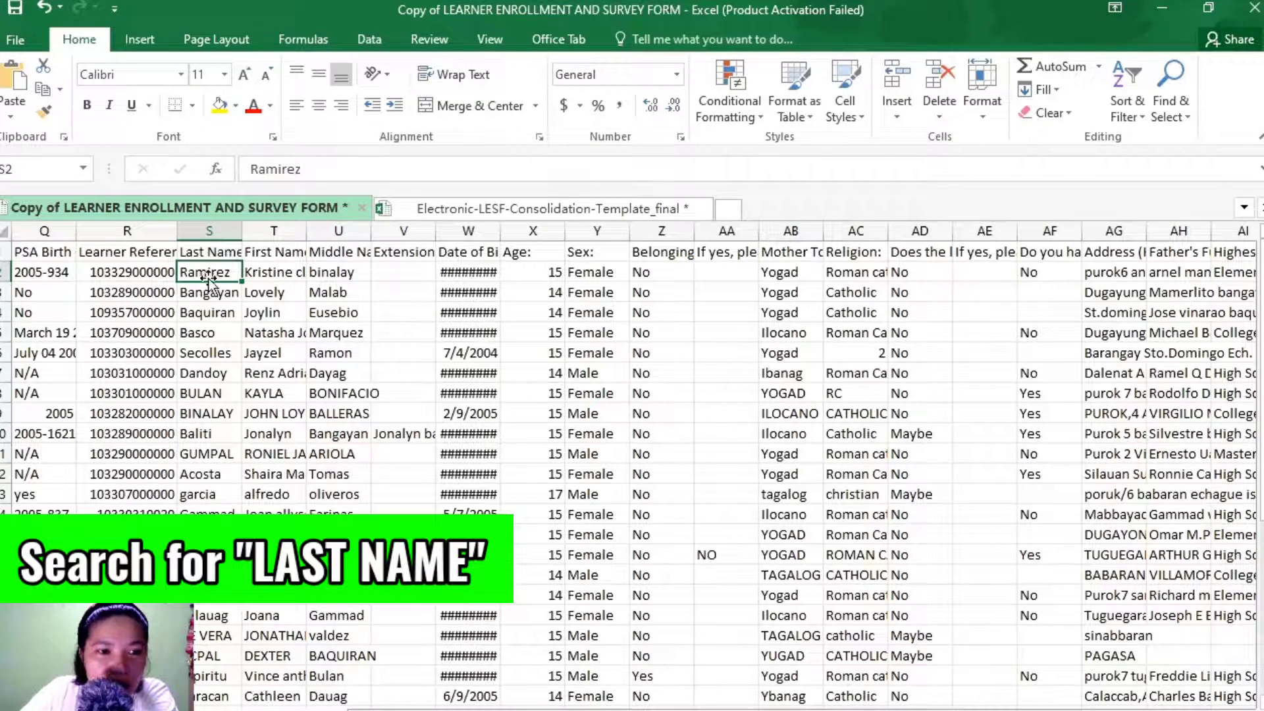
left_click_drag(215, 270, 210, 679)
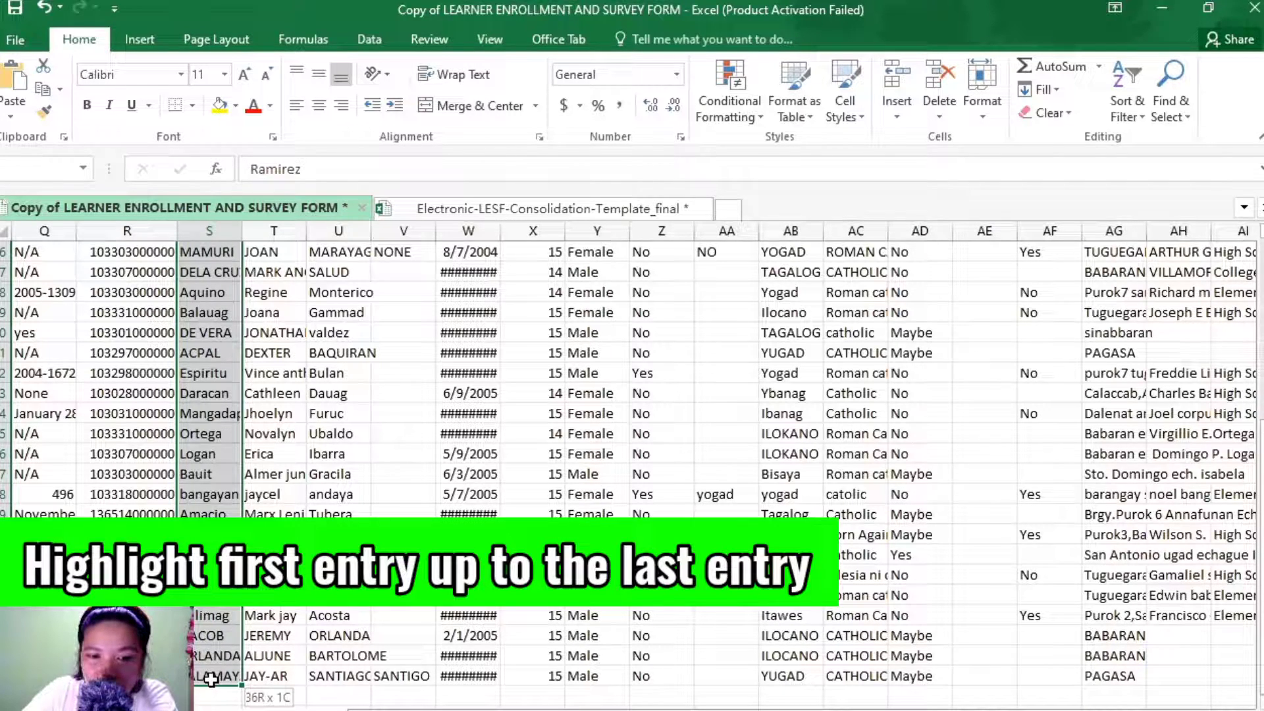
left_click_drag(211, 679, 211, 678)
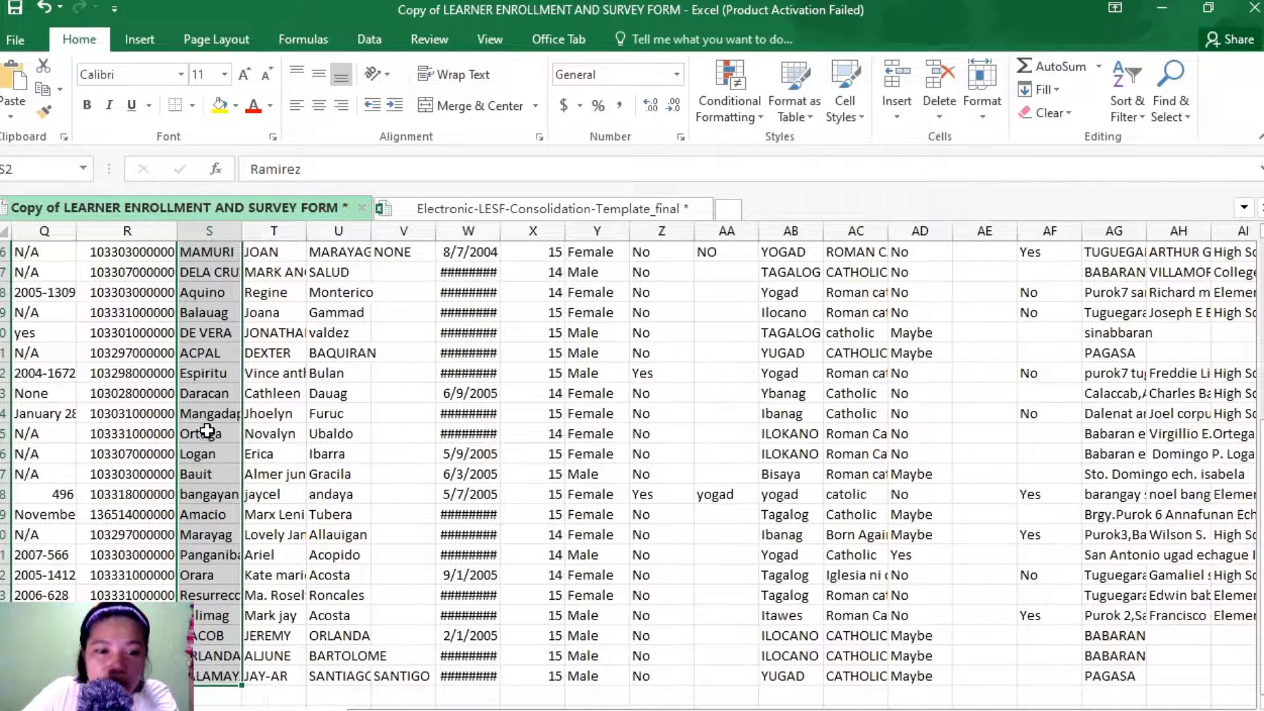
right_click(207, 430)
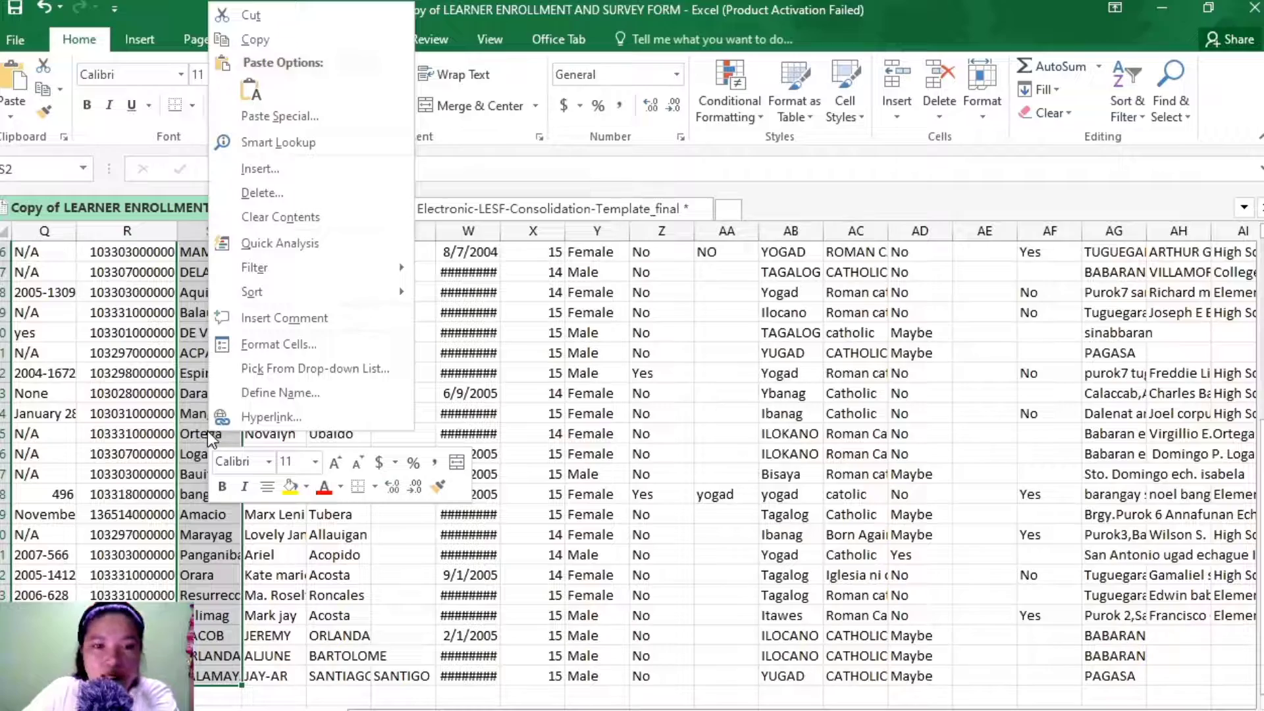
left_click(256, 41)
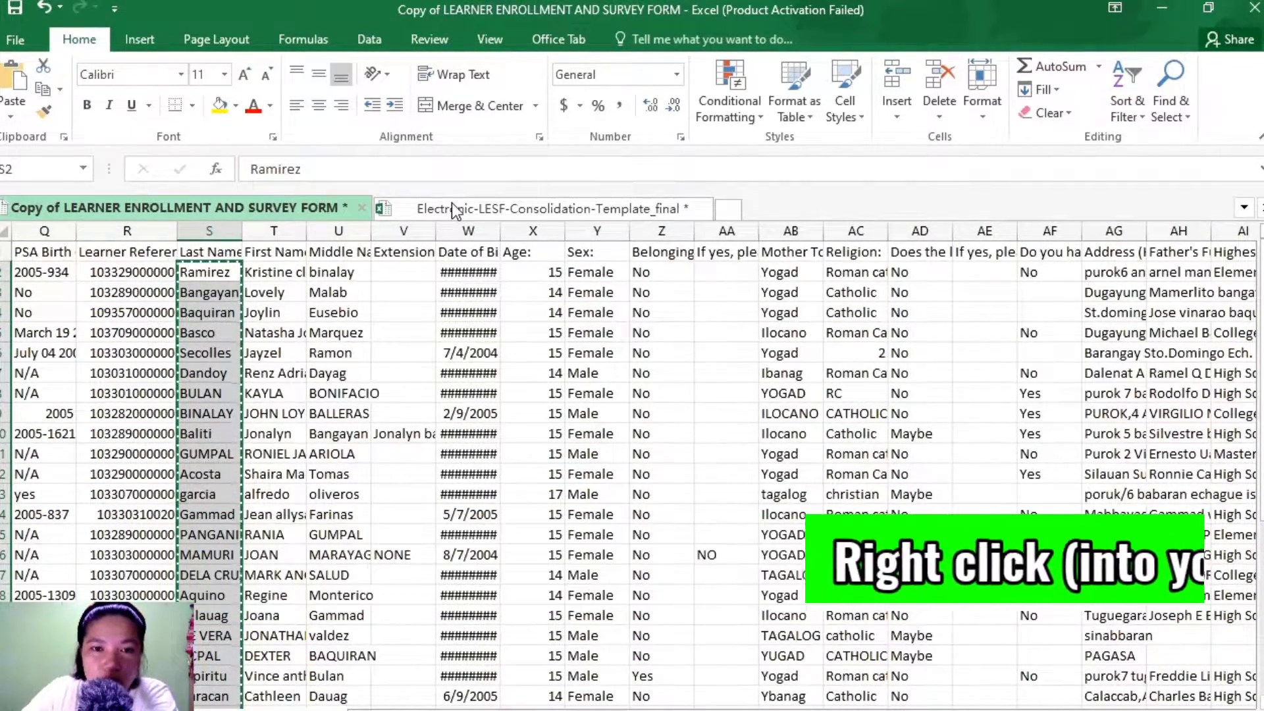
Paste the copied last names as values into the template's Last Name column, starting at the first entry row over the sample name.
left_click(541, 208)
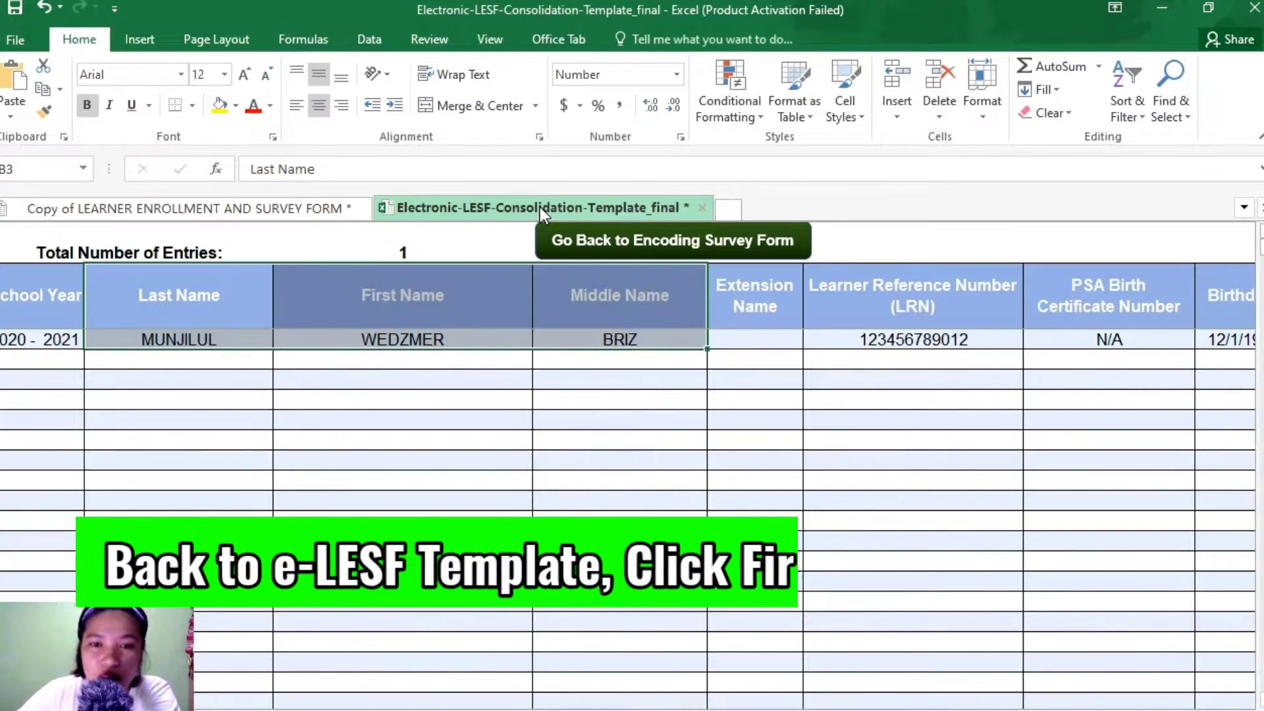
left_click(185, 337)
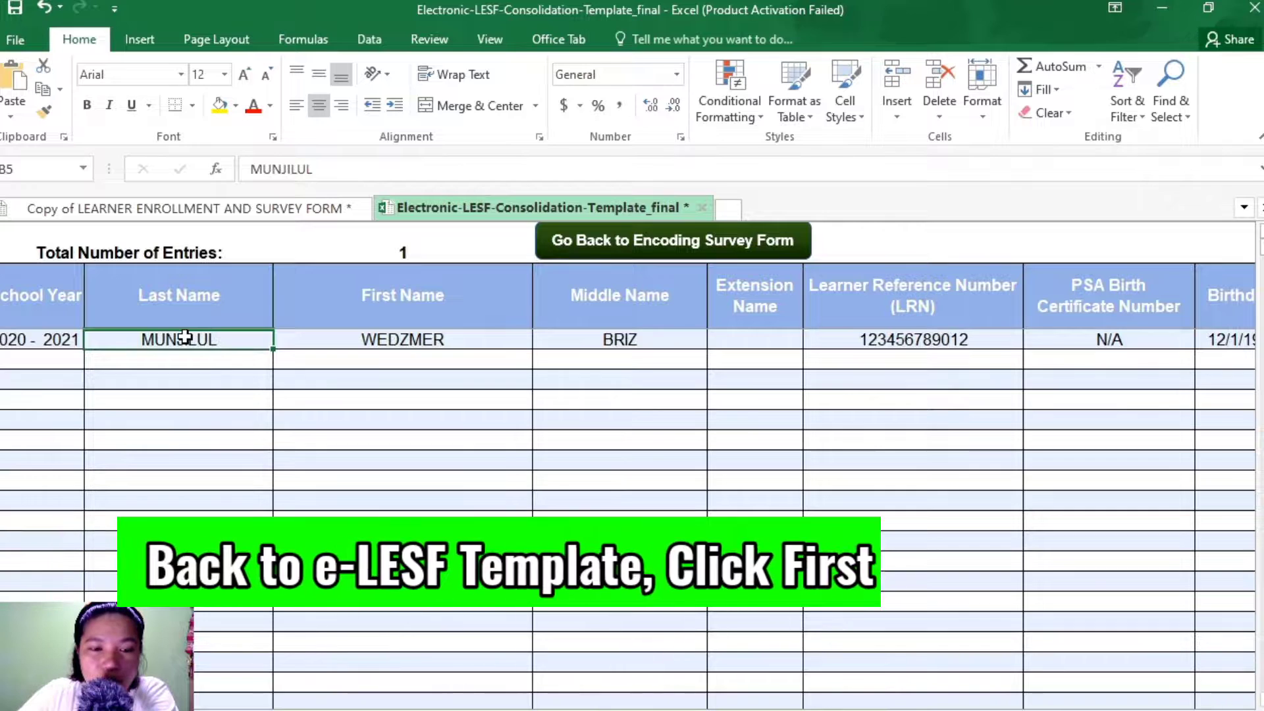
right_click(185, 336)
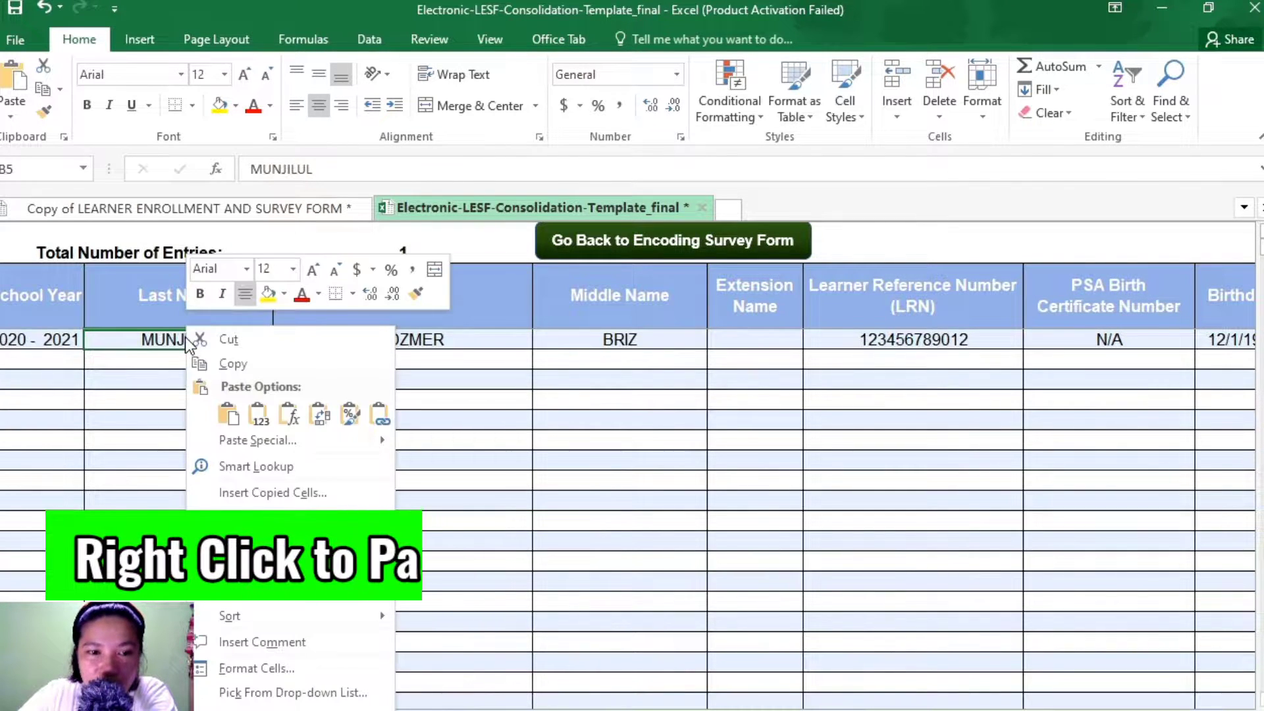
left_click(256, 414)
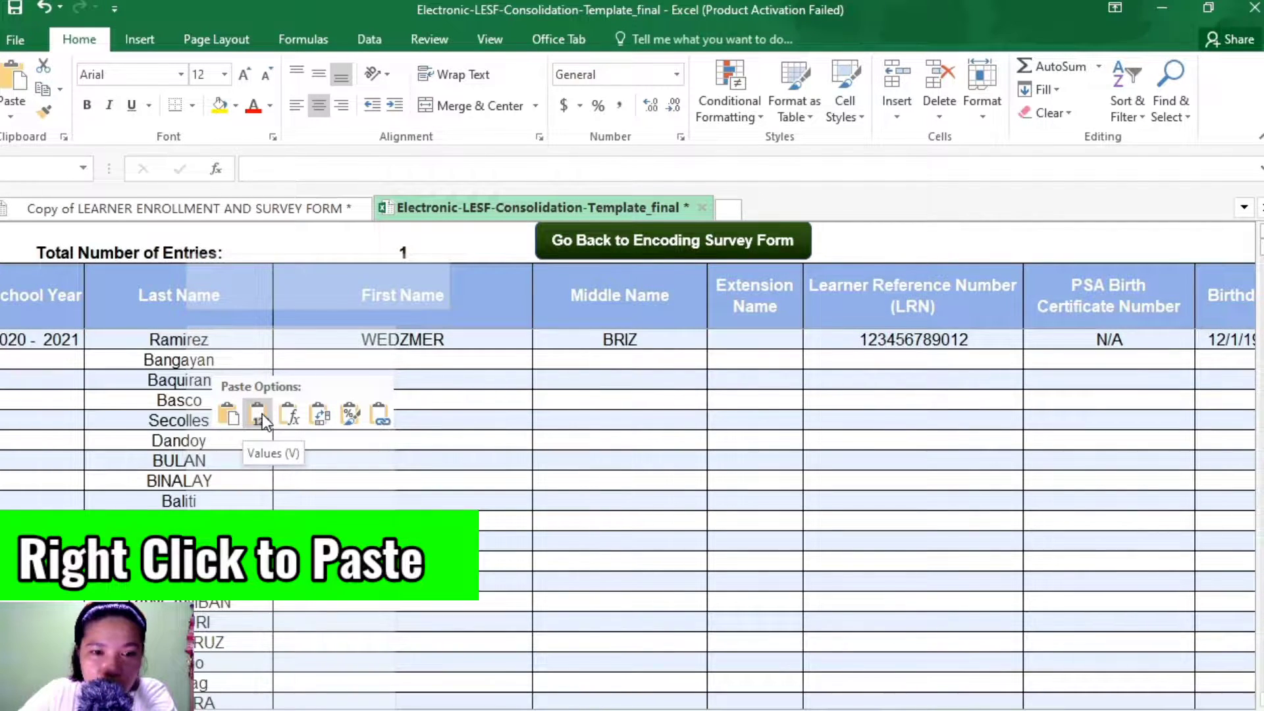
left_click(262, 414)
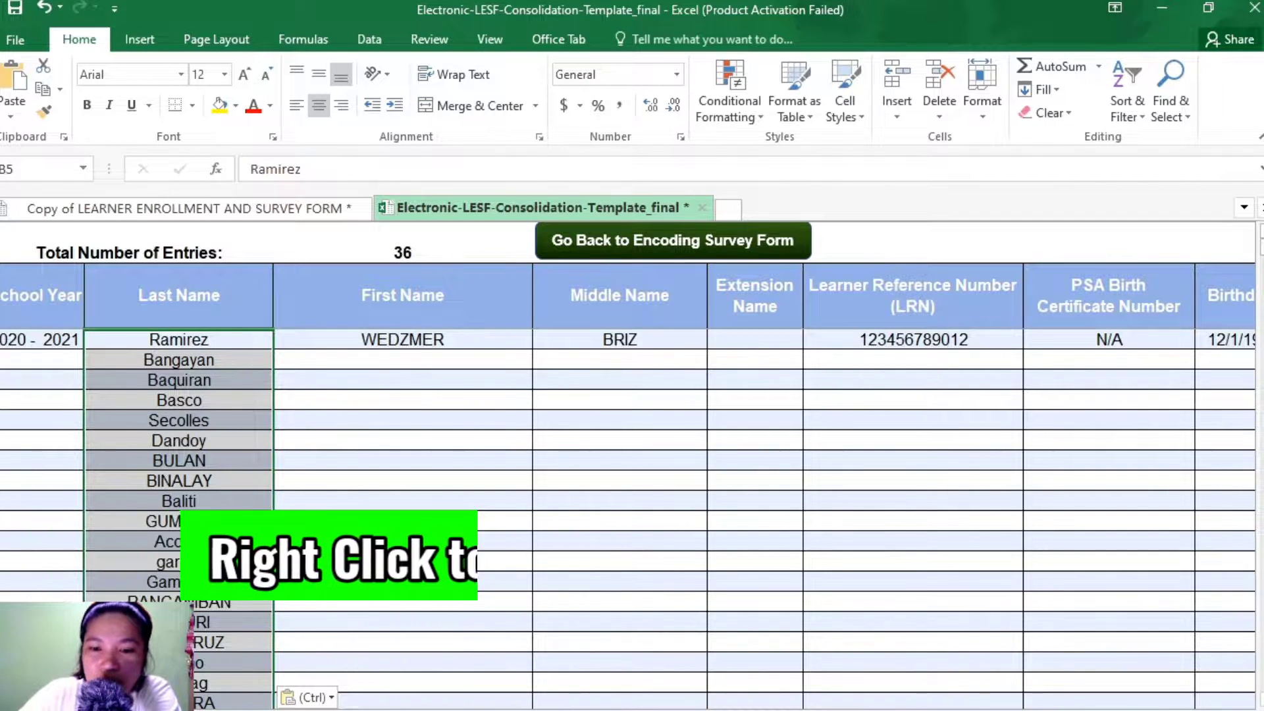
Copy the 2020 - 2021 school year from the first entry row into the two School Year cells below it.
left_click(42, 342)
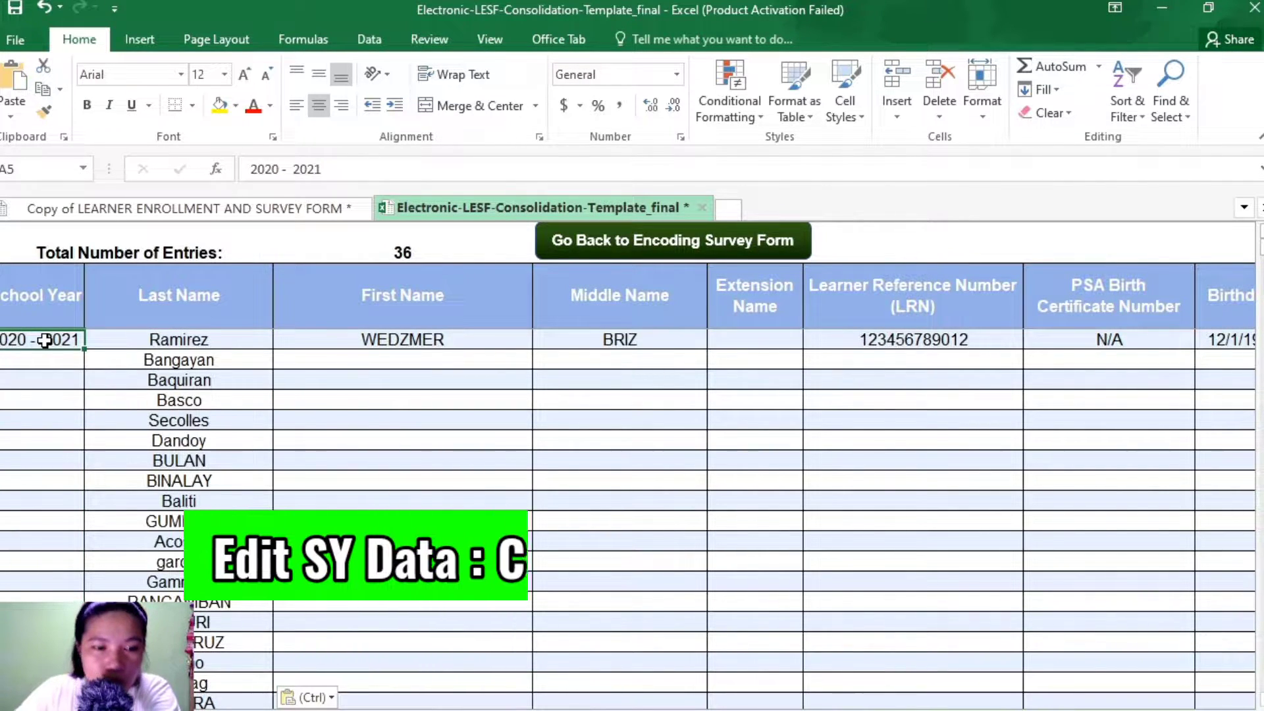
mouse_move(86, 348)
left_mouse_down()
mouse_move(87, 439)
mouse_move(85, 347)
left_mouse_up()
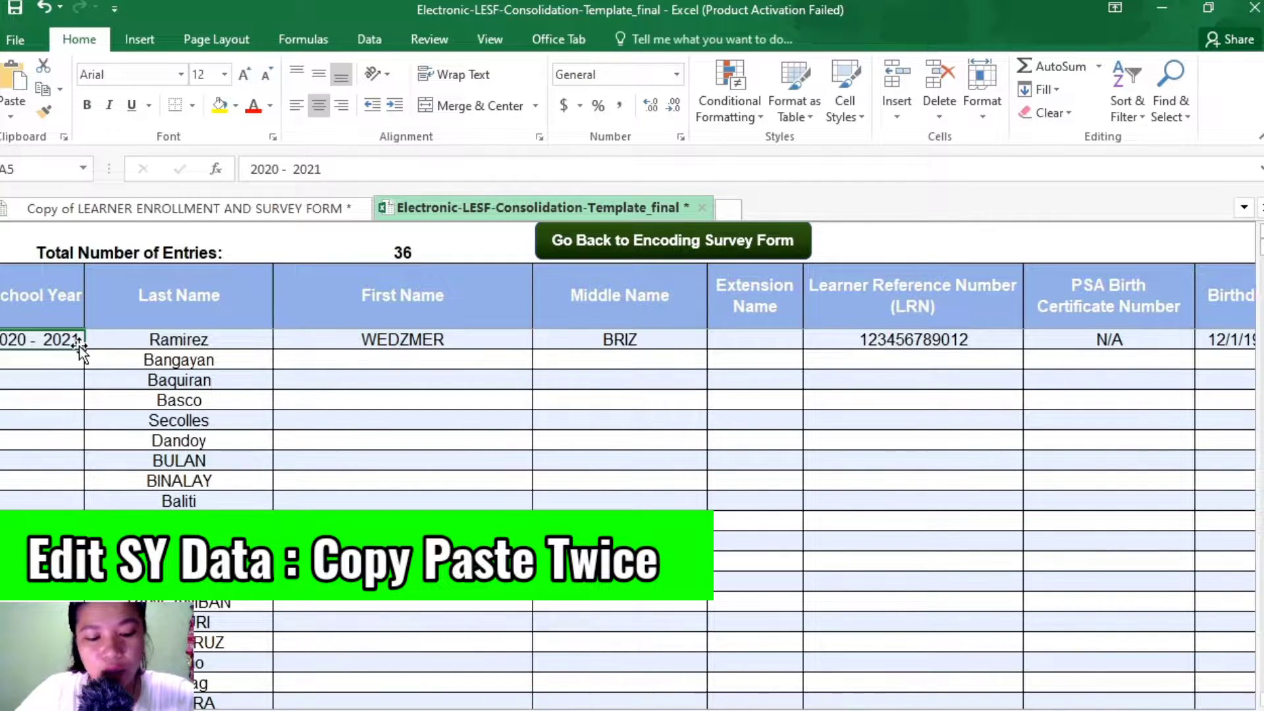
key("ctrl+c")
left_click(29, 361)
key("ctrl+v")
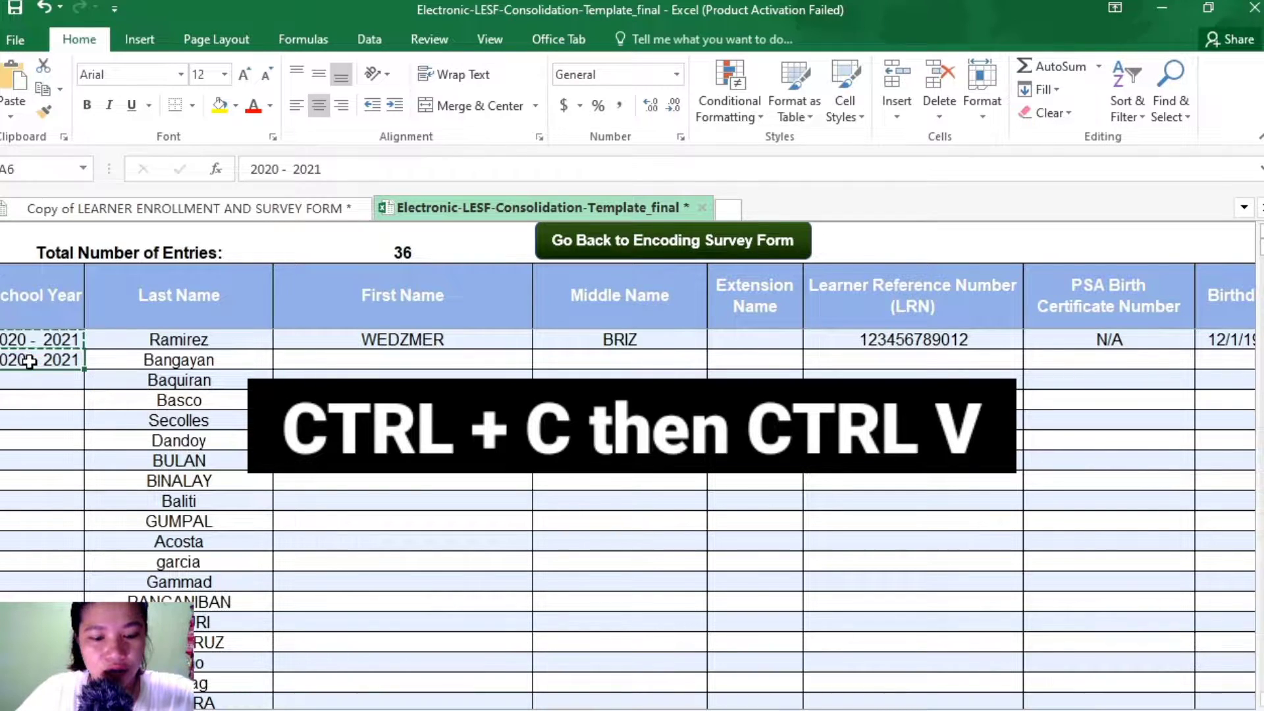
left_click(24, 376)
key("ctrl+v")
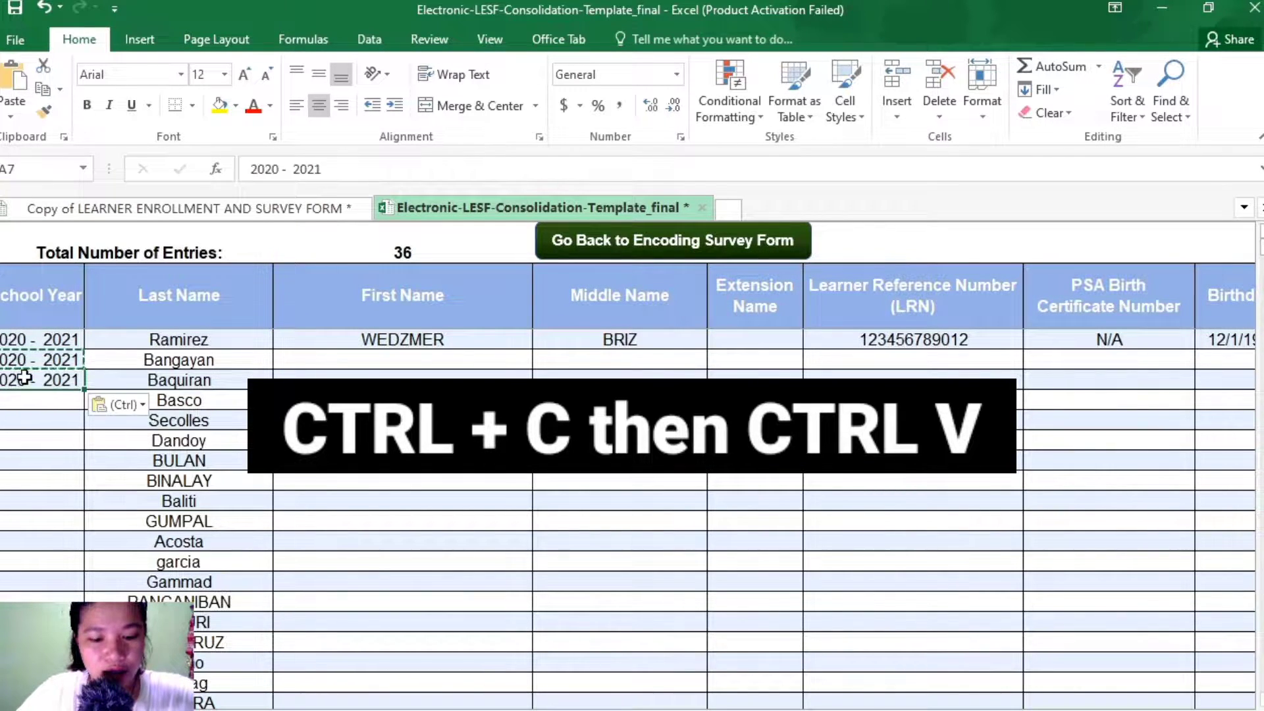
Fill the 2020 - 2021 school year down the School Year column to the row of the last listed learner.
left_click(52, 340)
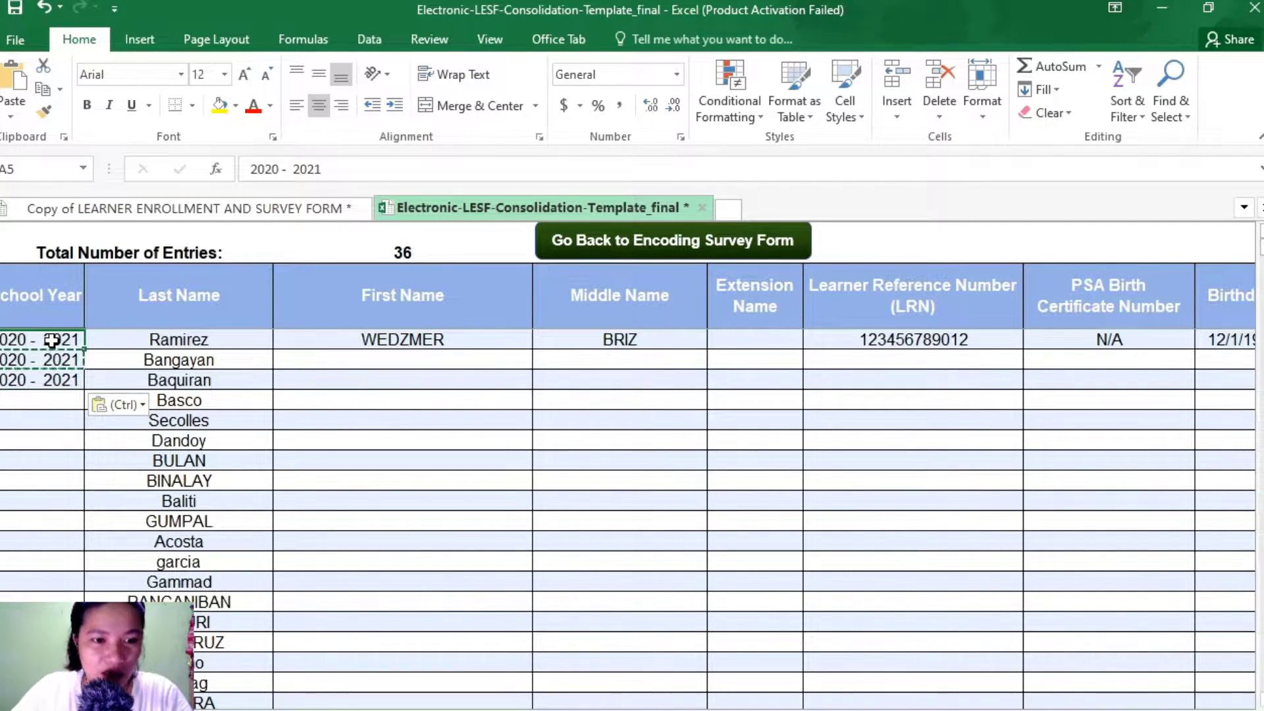
left_click_drag(52, 340, 89, 592)
scroll(511, 647, "up", 8)
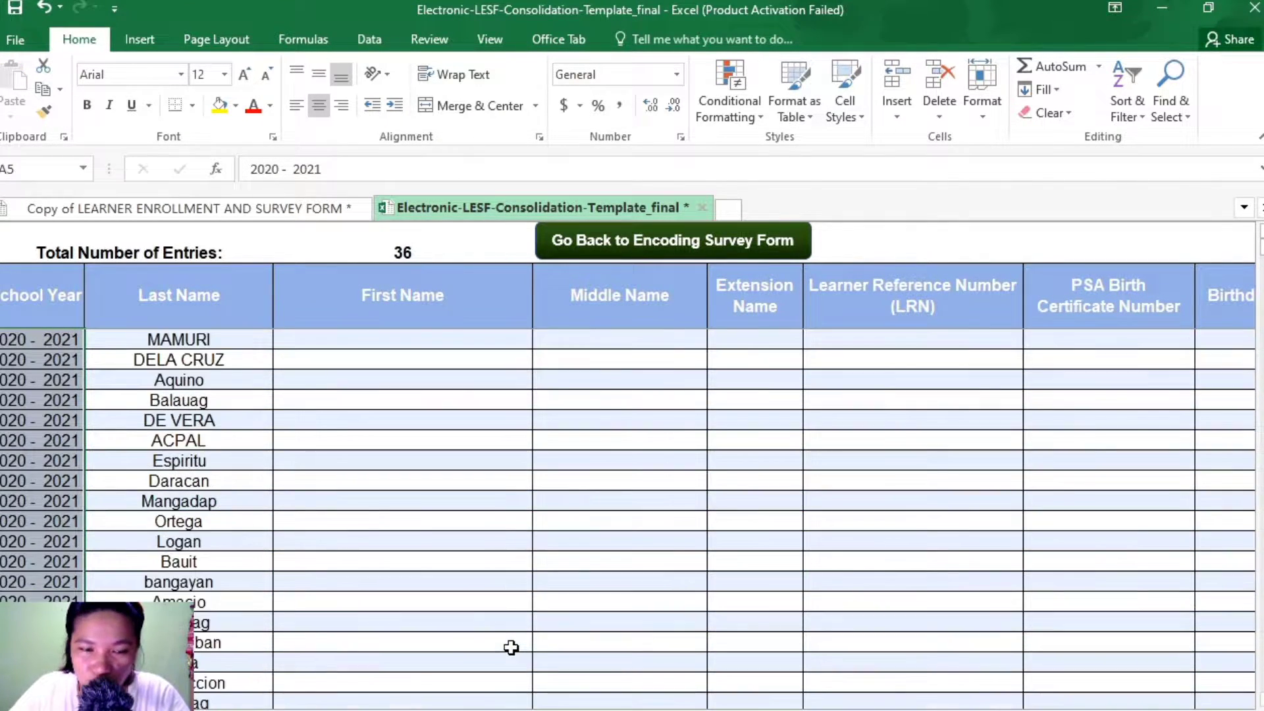
left_click(62, 340)
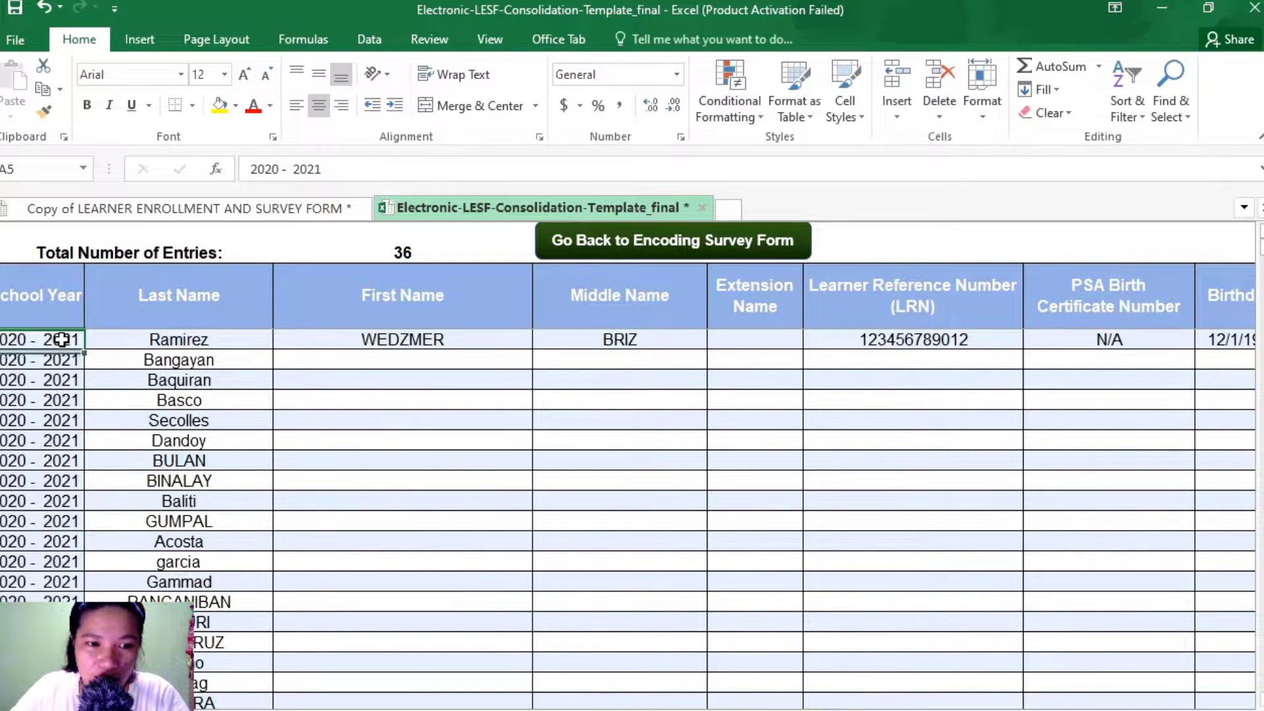
left_click_drag(62, 372, 62, 378)
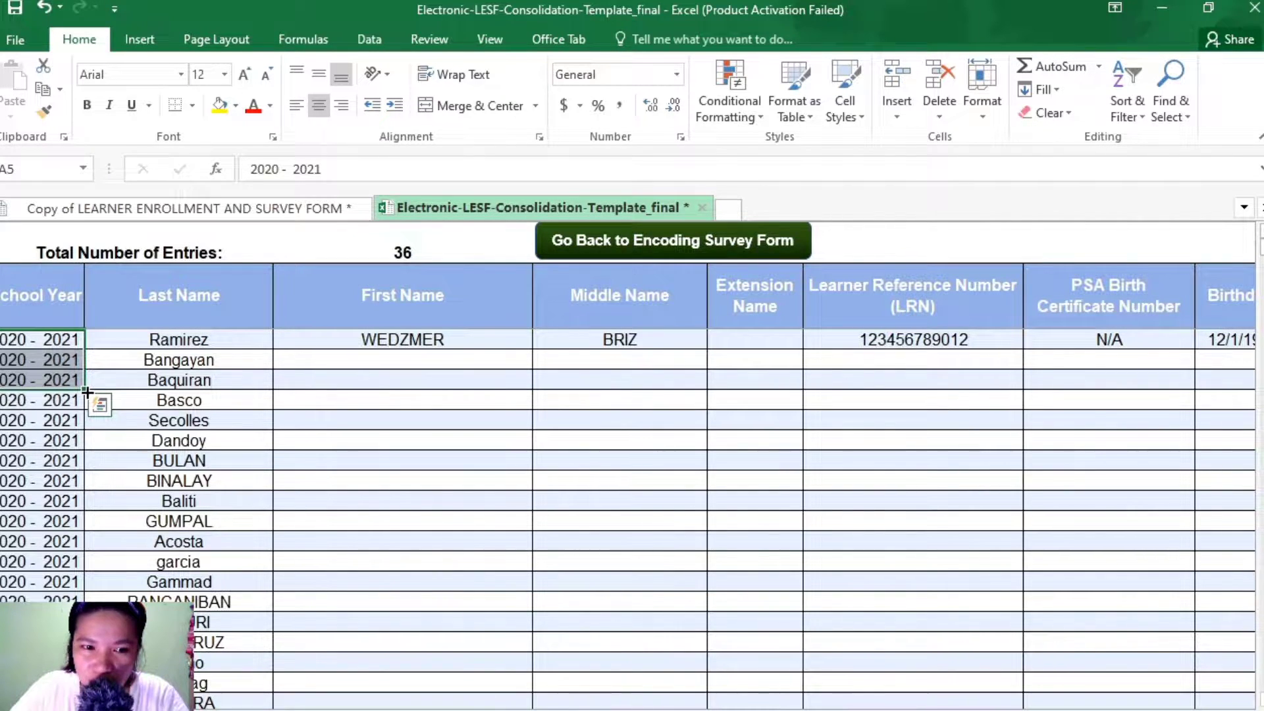
left_click_drag(87, 392, 87, 707)
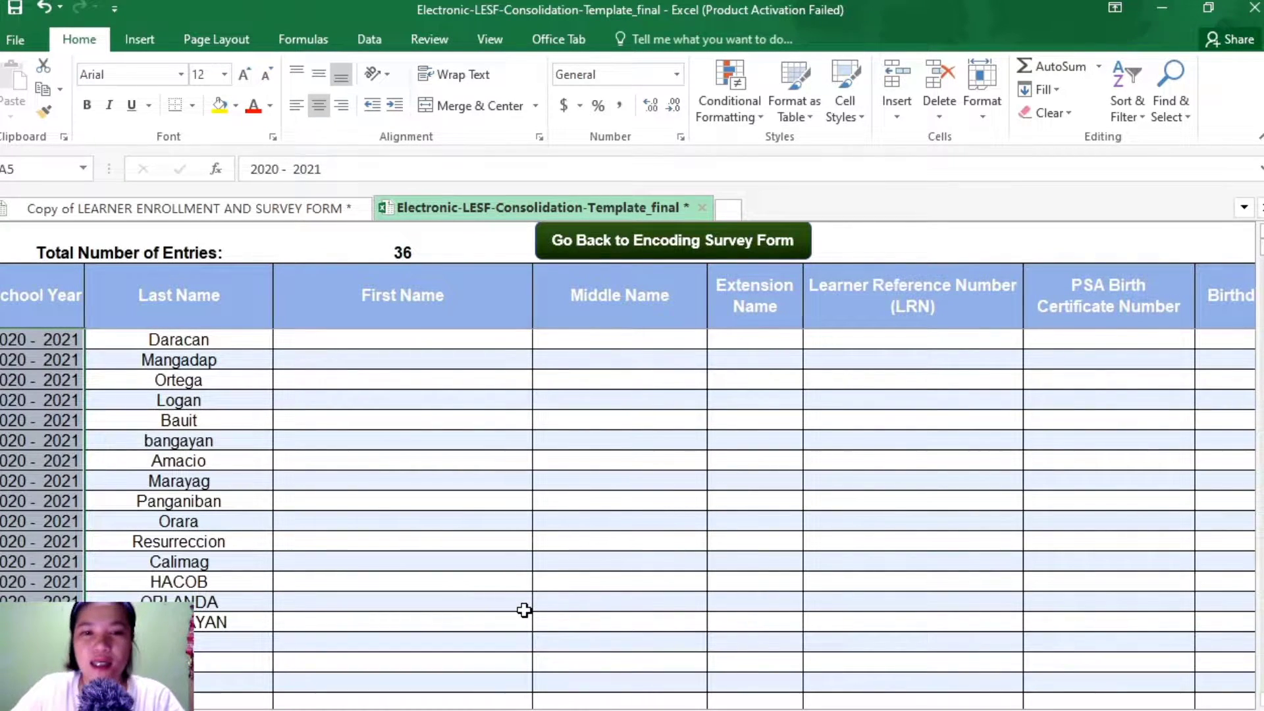
scroll(367, 609, "up", 7)
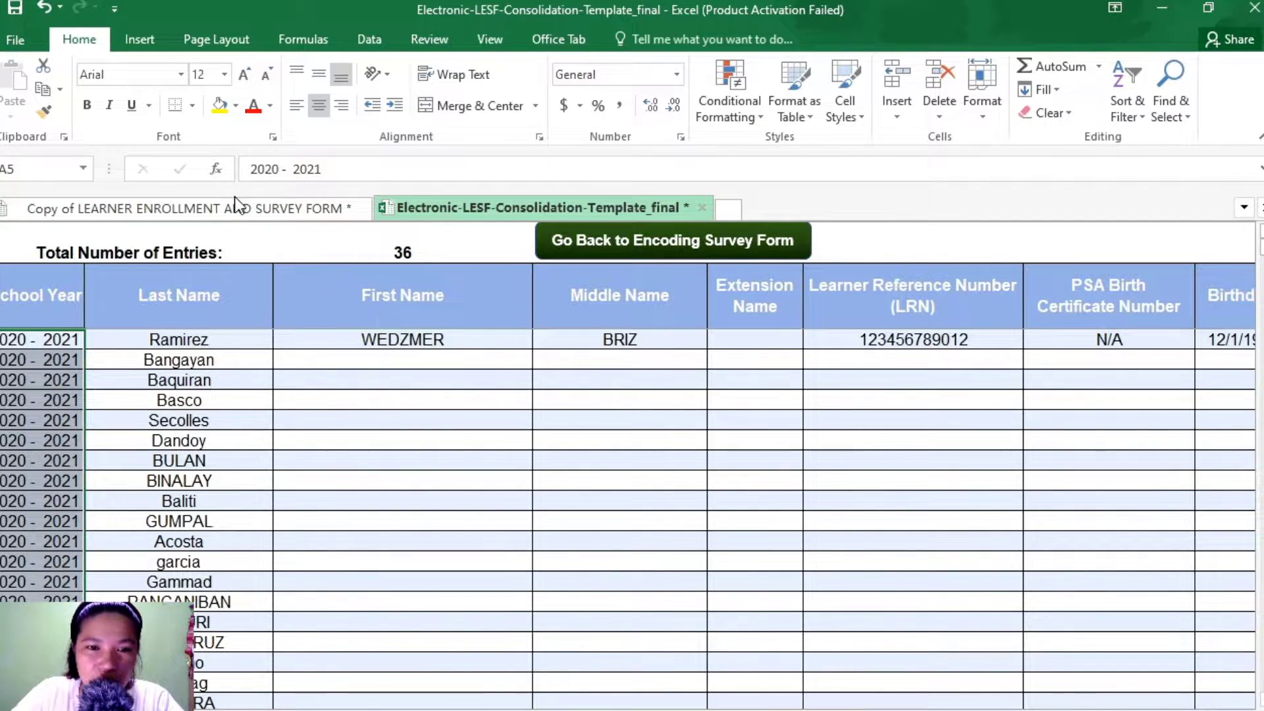
Copy all First Name entries, from the first to the last, in the learner enrollment responses workbook.
left_click(199, 207)
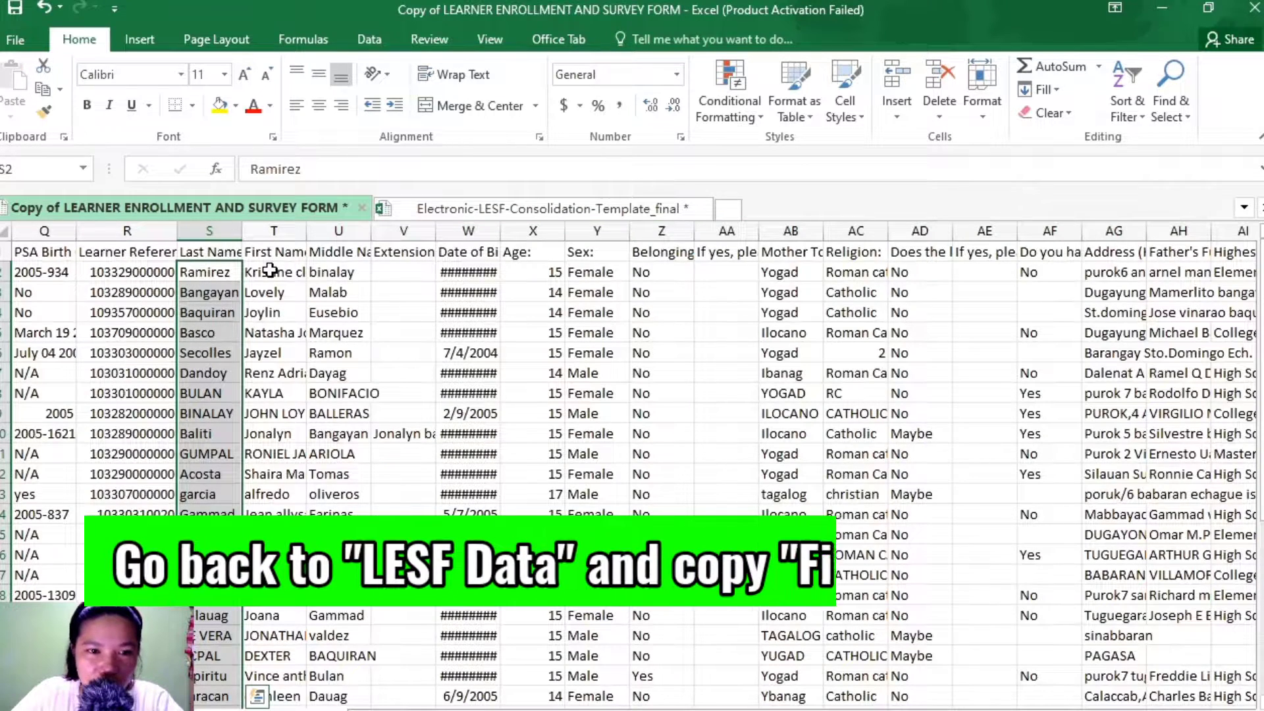
left_click(270, 271)
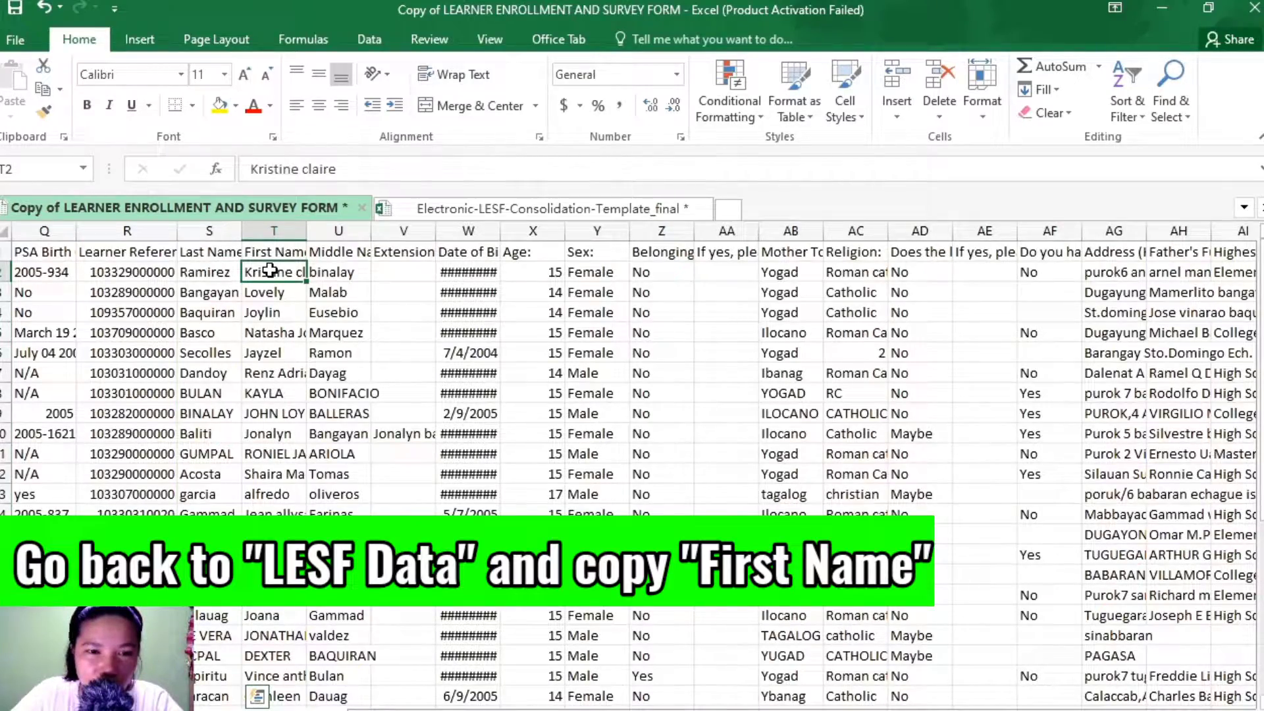
left_click_drag(277, 404, 285, 664)
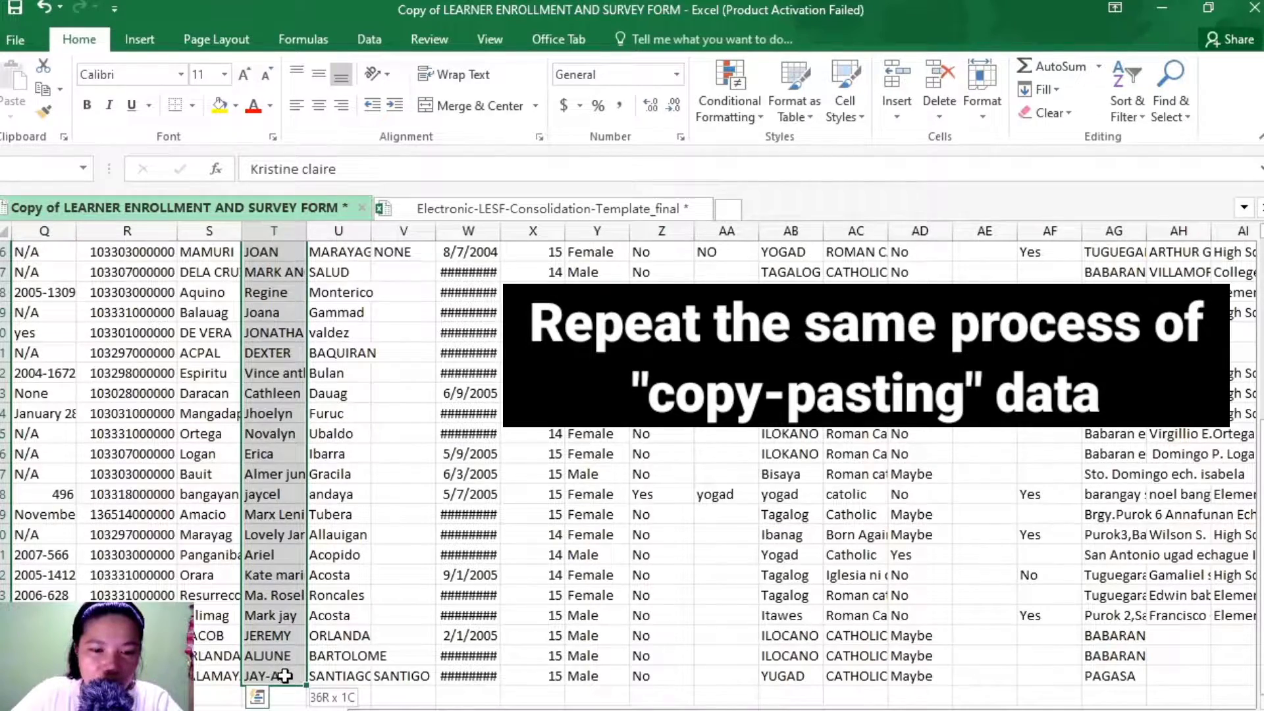
right_click(277, 437)
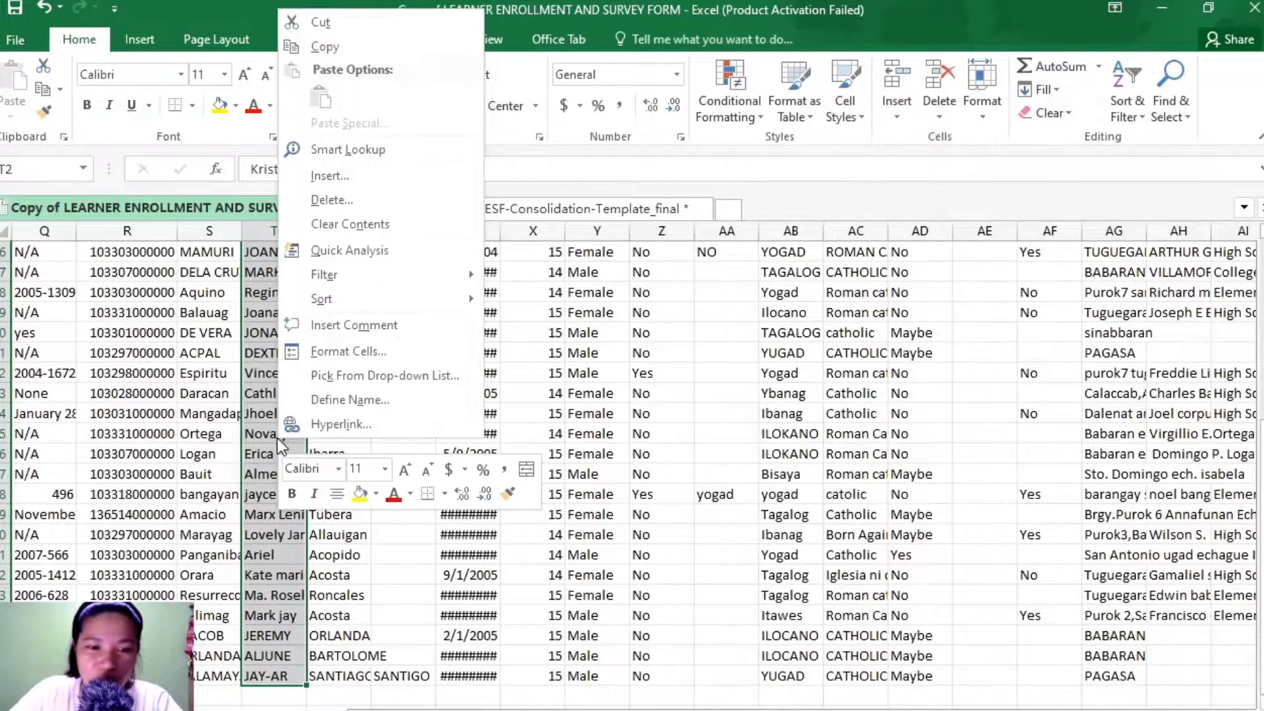
left_click(329, 47)
Paste the copied first names as values into the template's First Name column, starting at the first entry row.
left_click(421, 210)
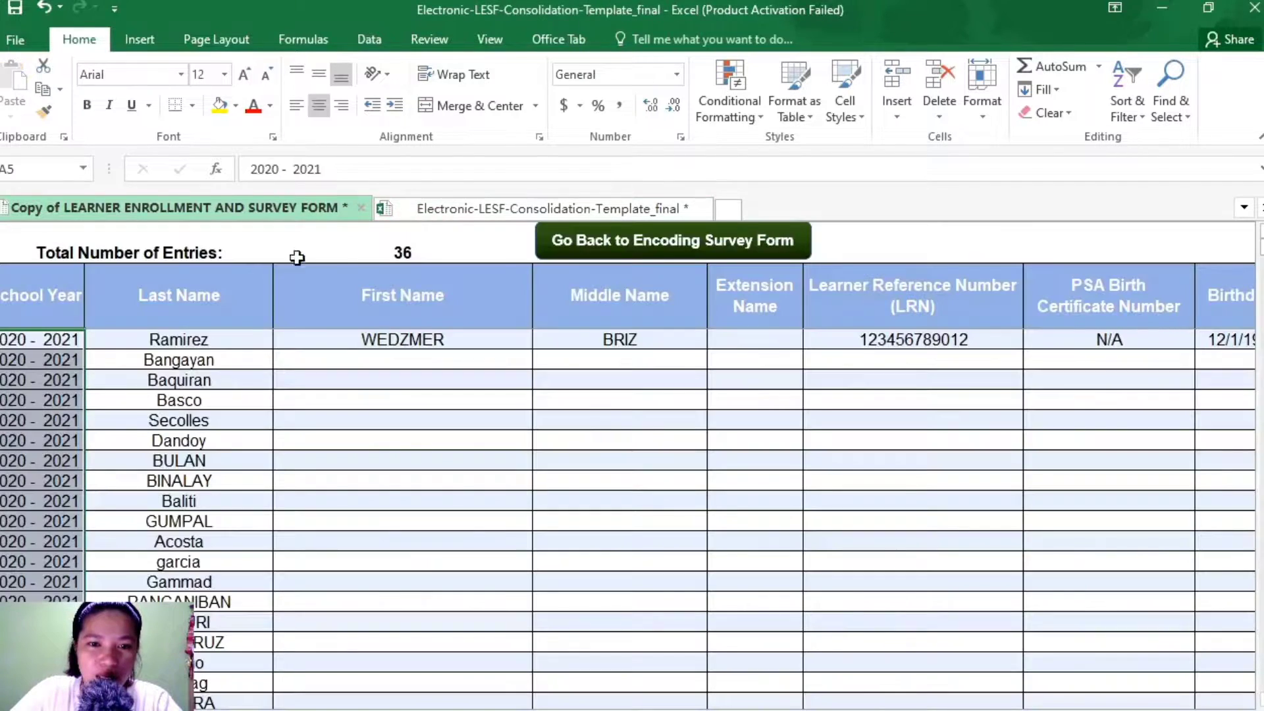
left_click(362, 343)
right_click(363, 339)
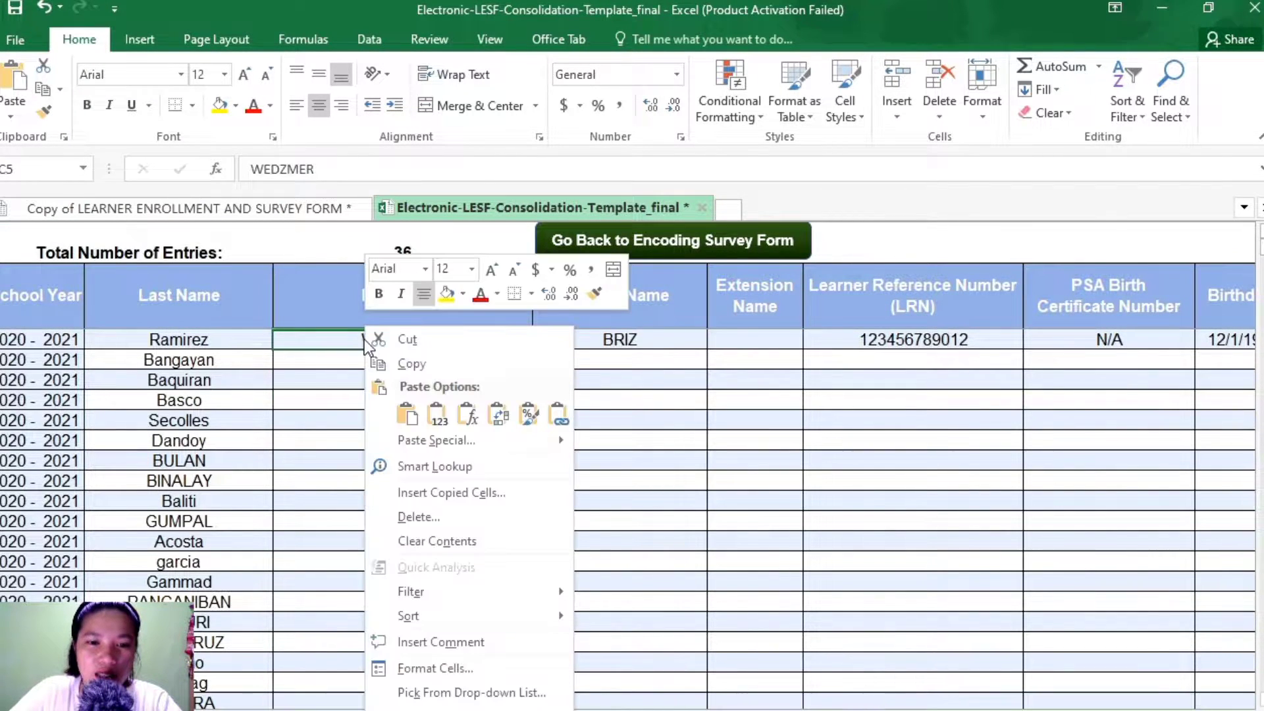
left_click(435, 414)
left_click(441, 417)
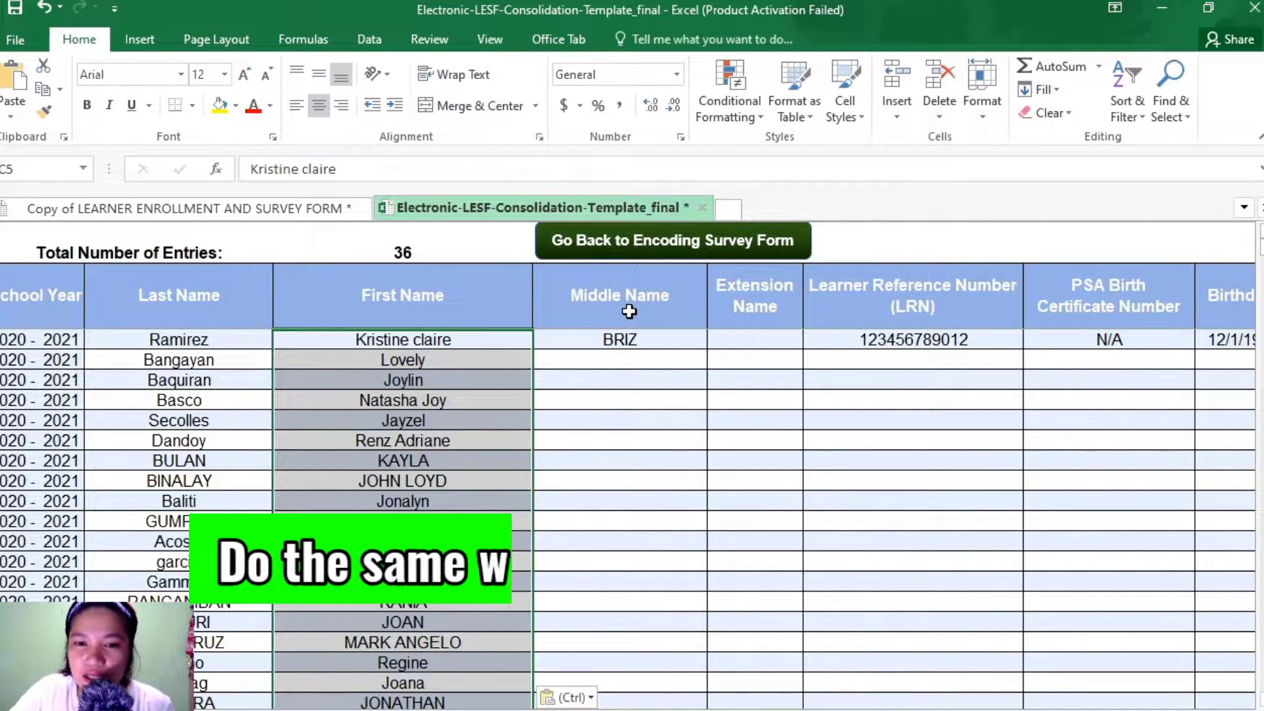
Copy all Middle Name entries, from the first to the last, in the learner enrollment responses workbook.
left_click(286, 204)
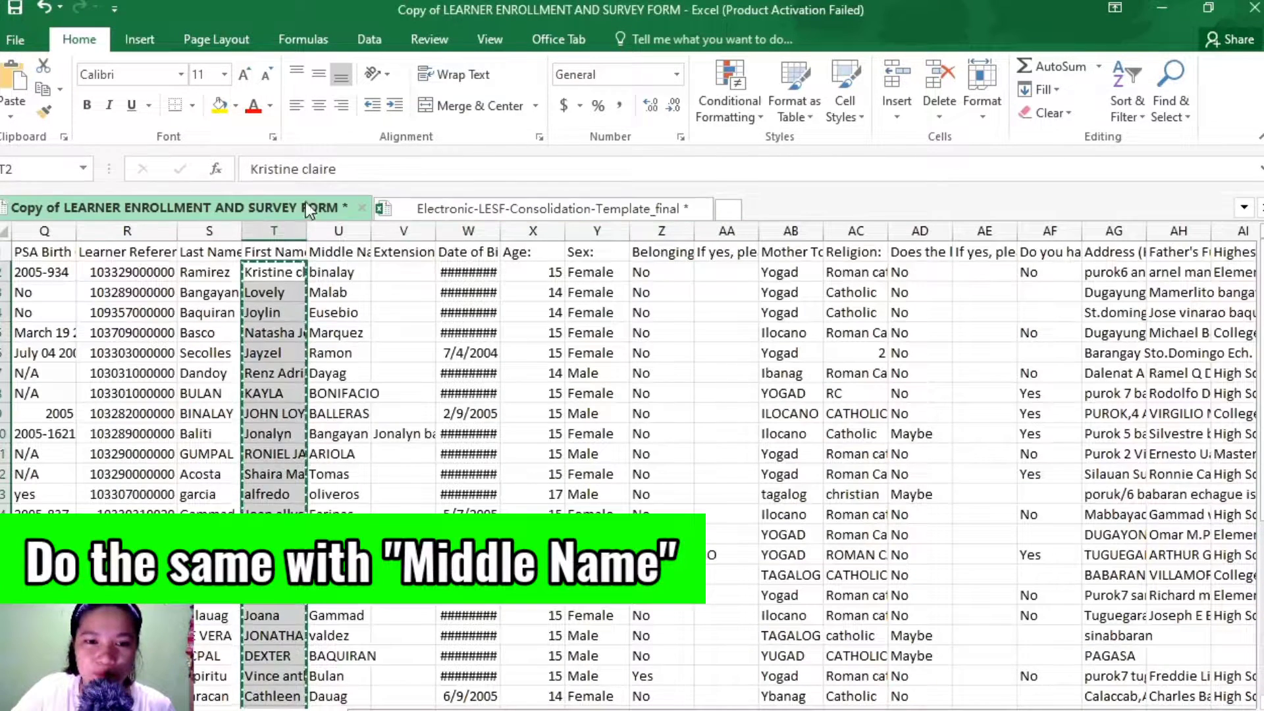
left_click(328, 272)
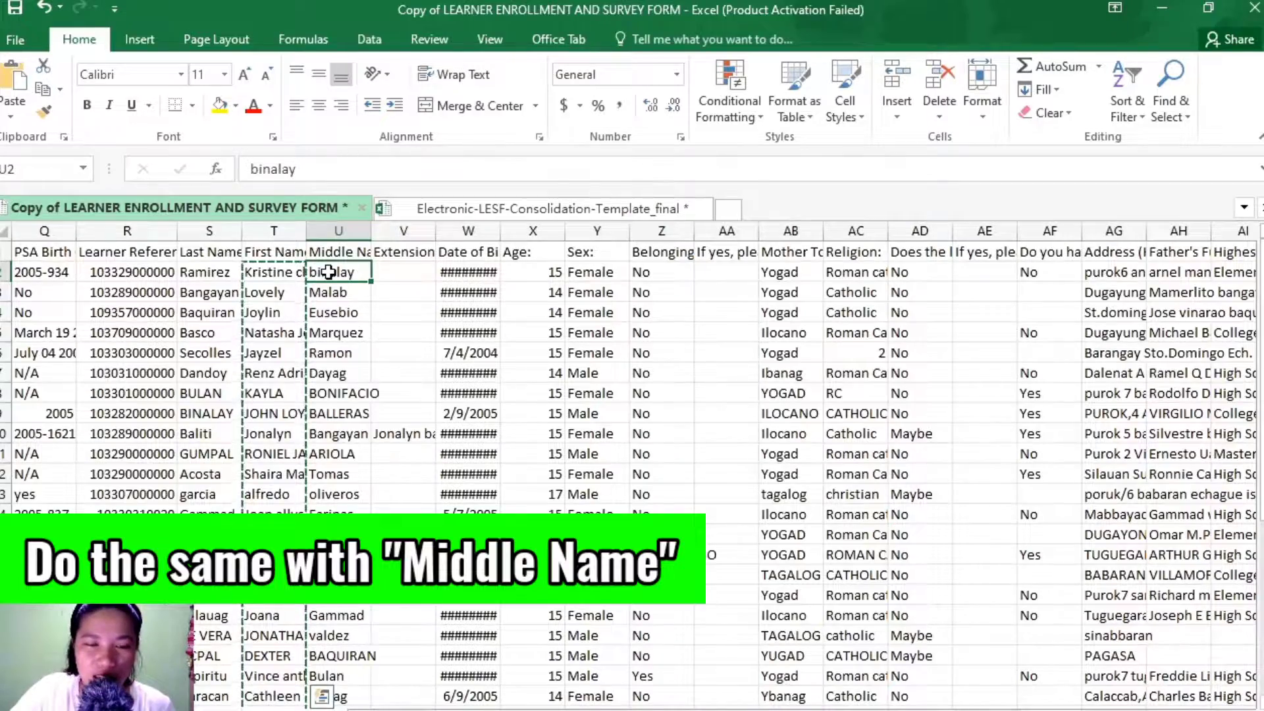
left_click_drag(329, 272, 356, 660)
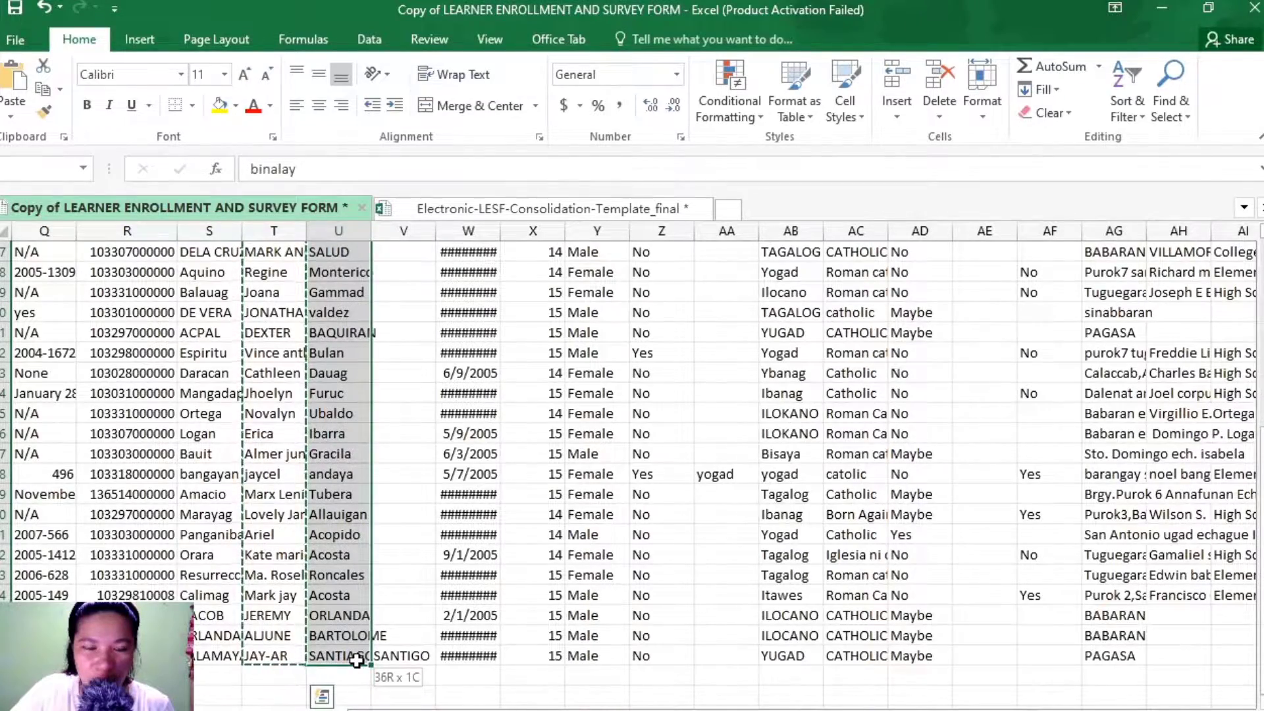
right_click(330, 332)
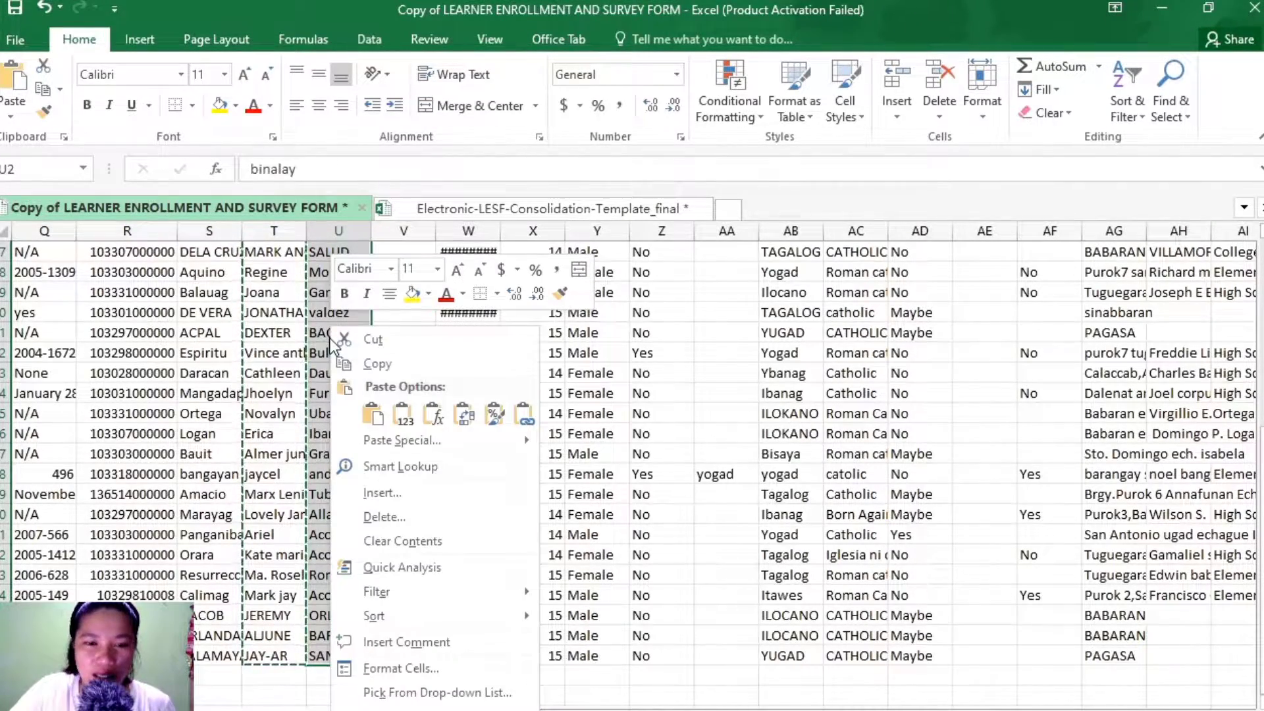
left_click(361, 363)
scroll(408, 296, "up", 9)
Paste the copied middle names as values into the template's Middle Name column, starting at the first entry row.
left_click(447, 208)
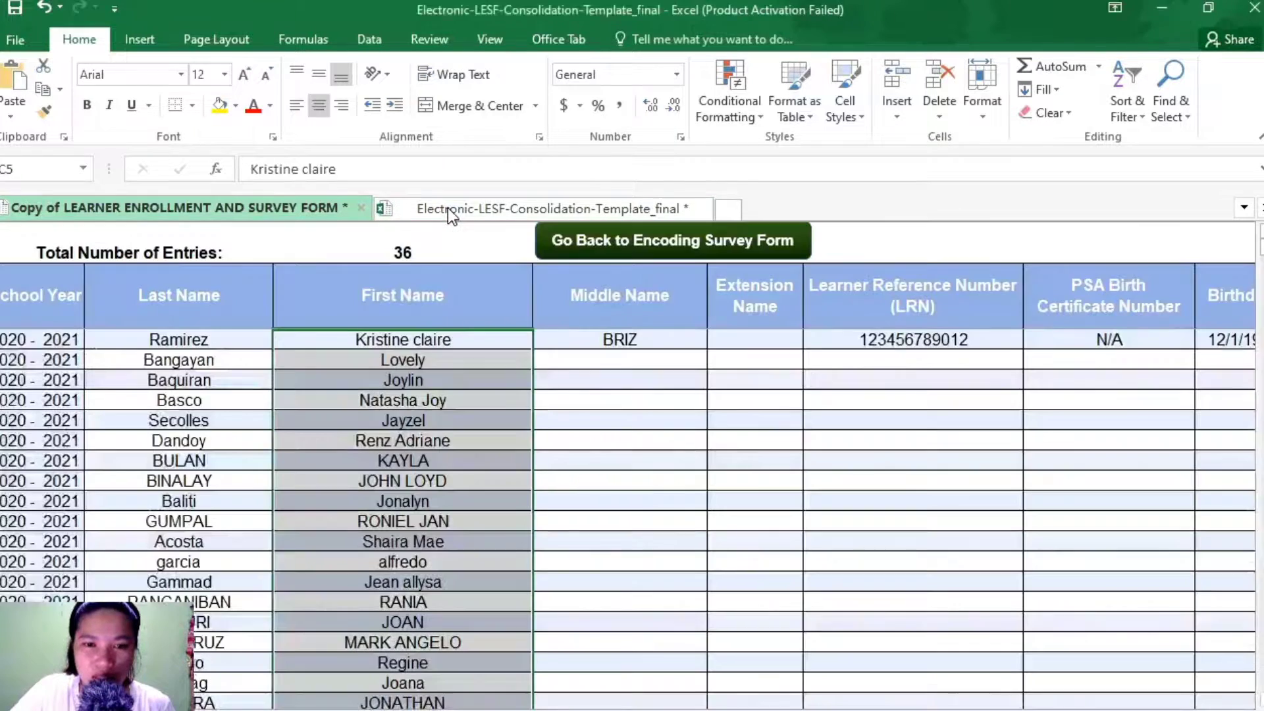
left_click(590, 338)
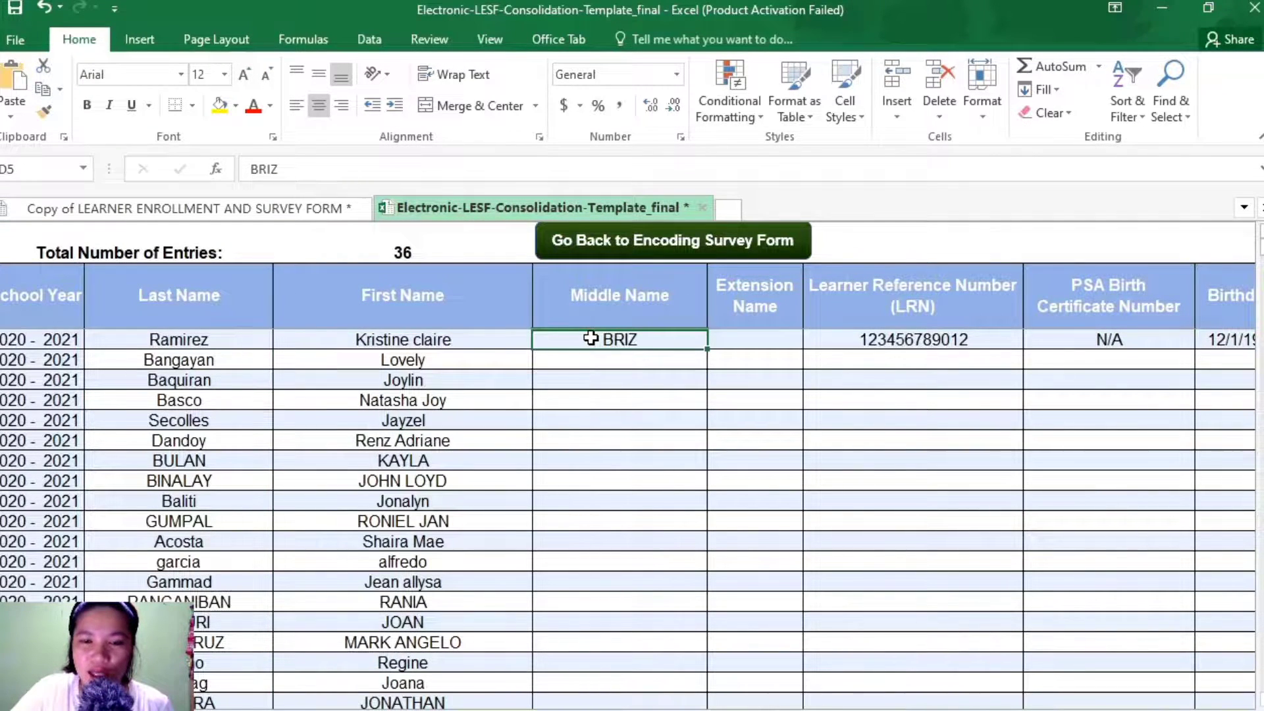
right_click(591, 338)
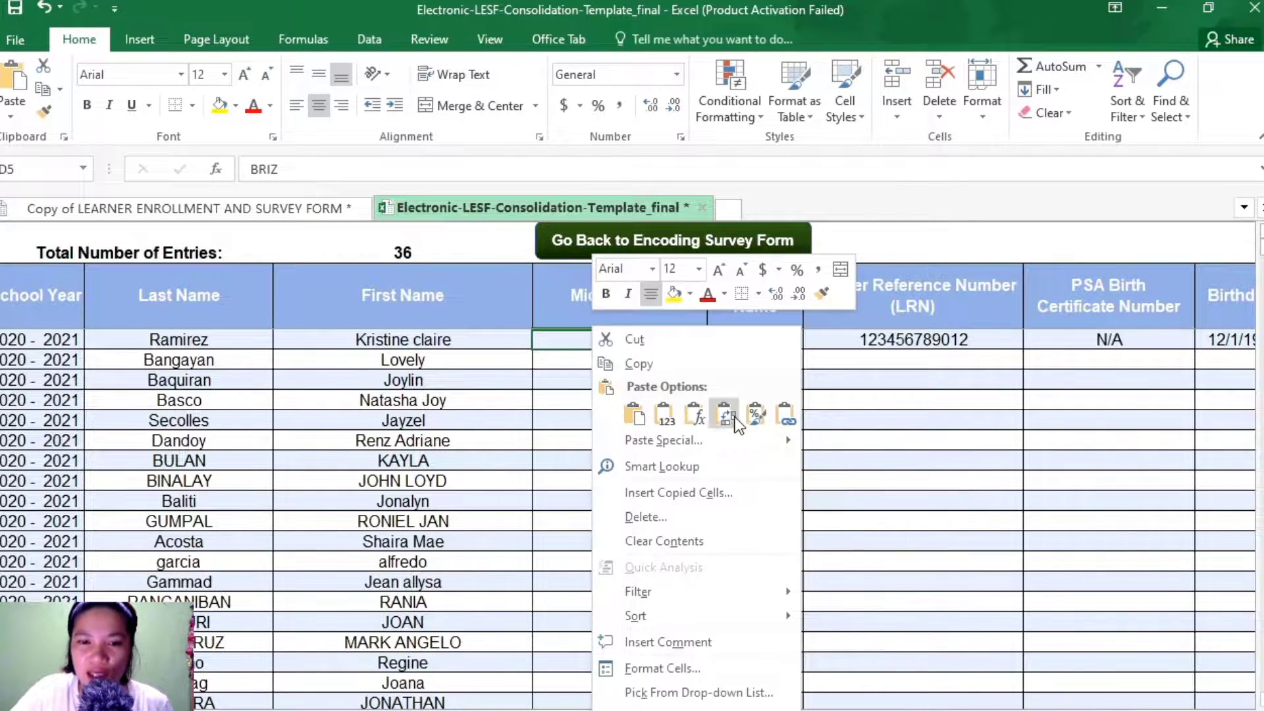
left_click(670, 418)
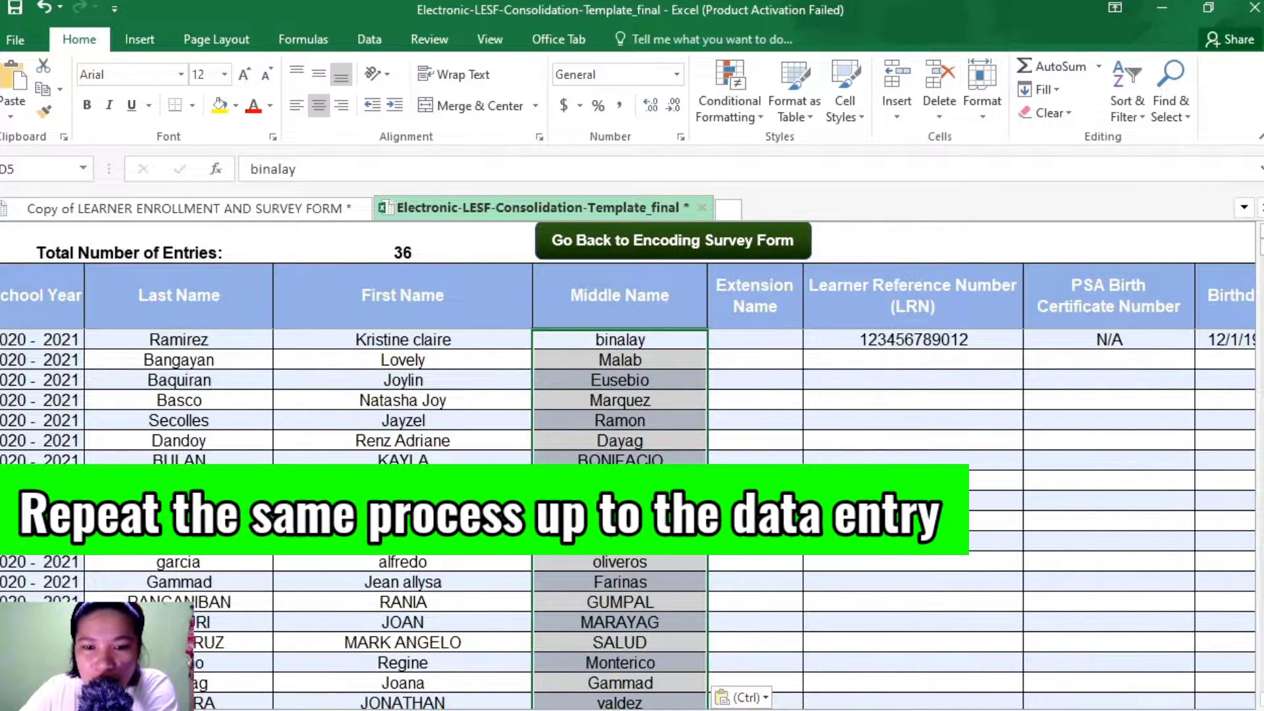
Look through the template's columns as far as the household members who can deliver instructional support, and return to the name columns.
scroll(628, 466, "right", 1)
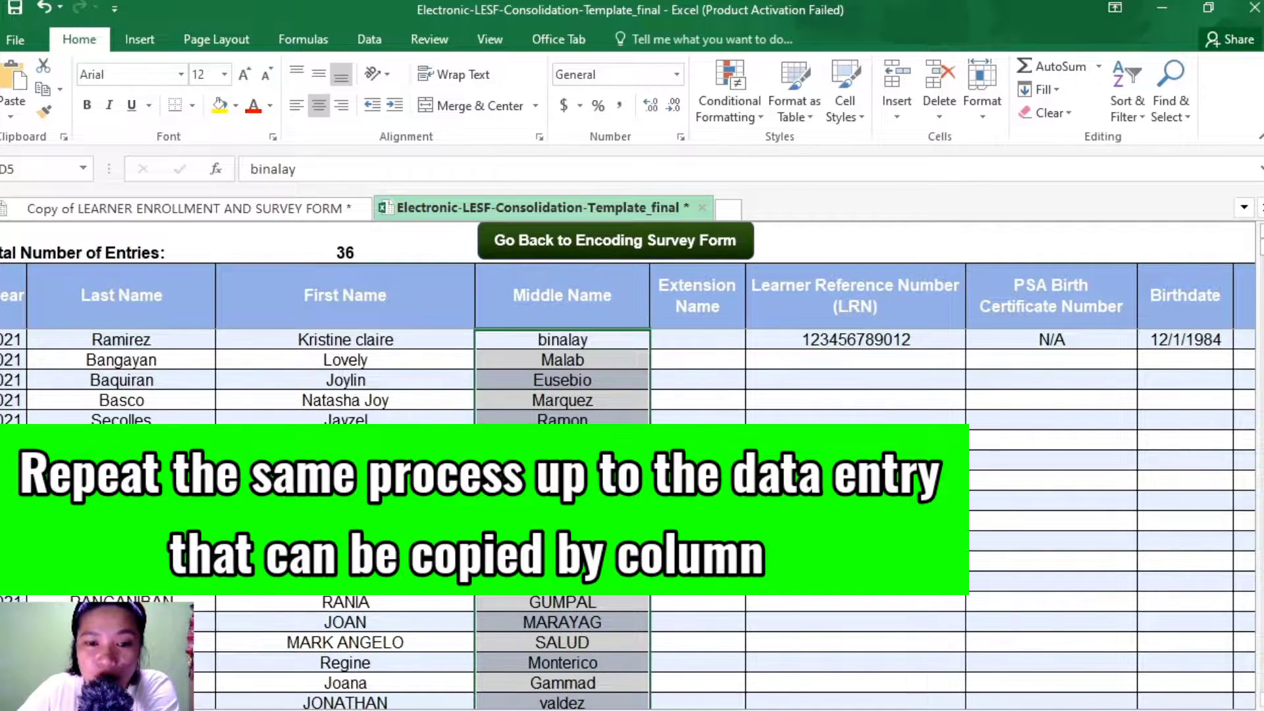
scroll(628, 342, "right", 8)
scroll(628, 342, "right", 15)
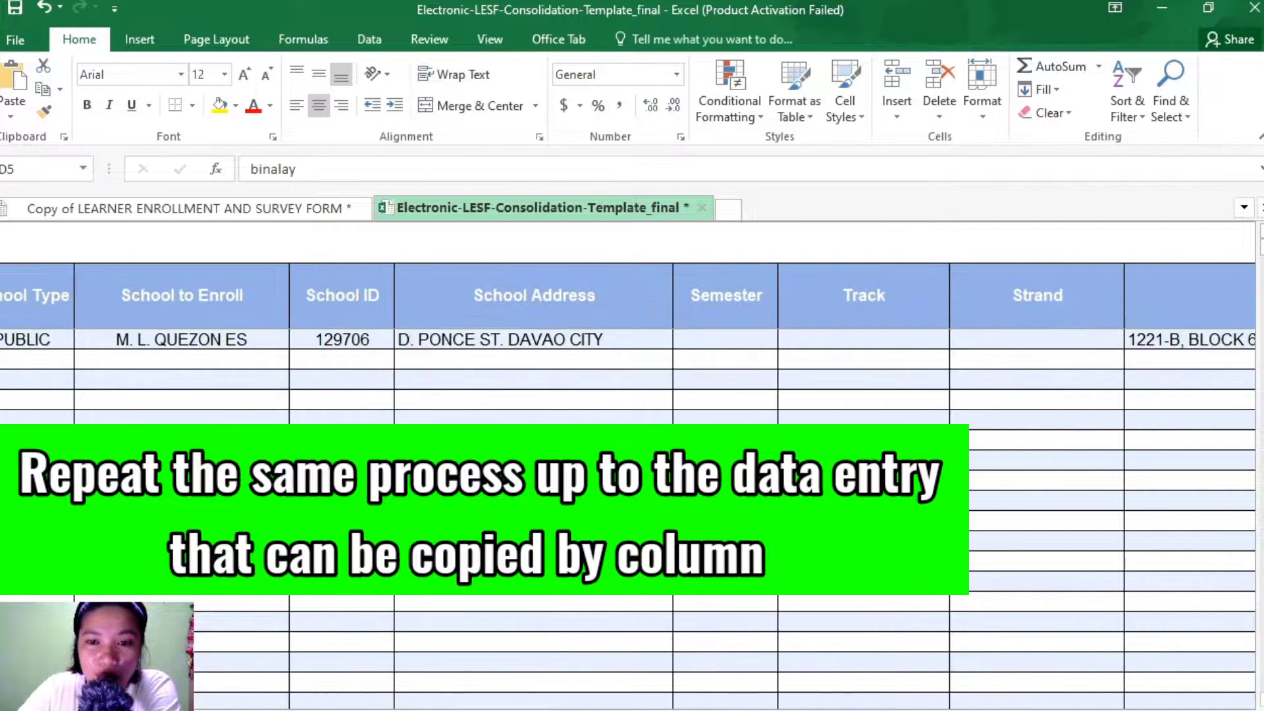
scroll(628, 487, "right", 15)
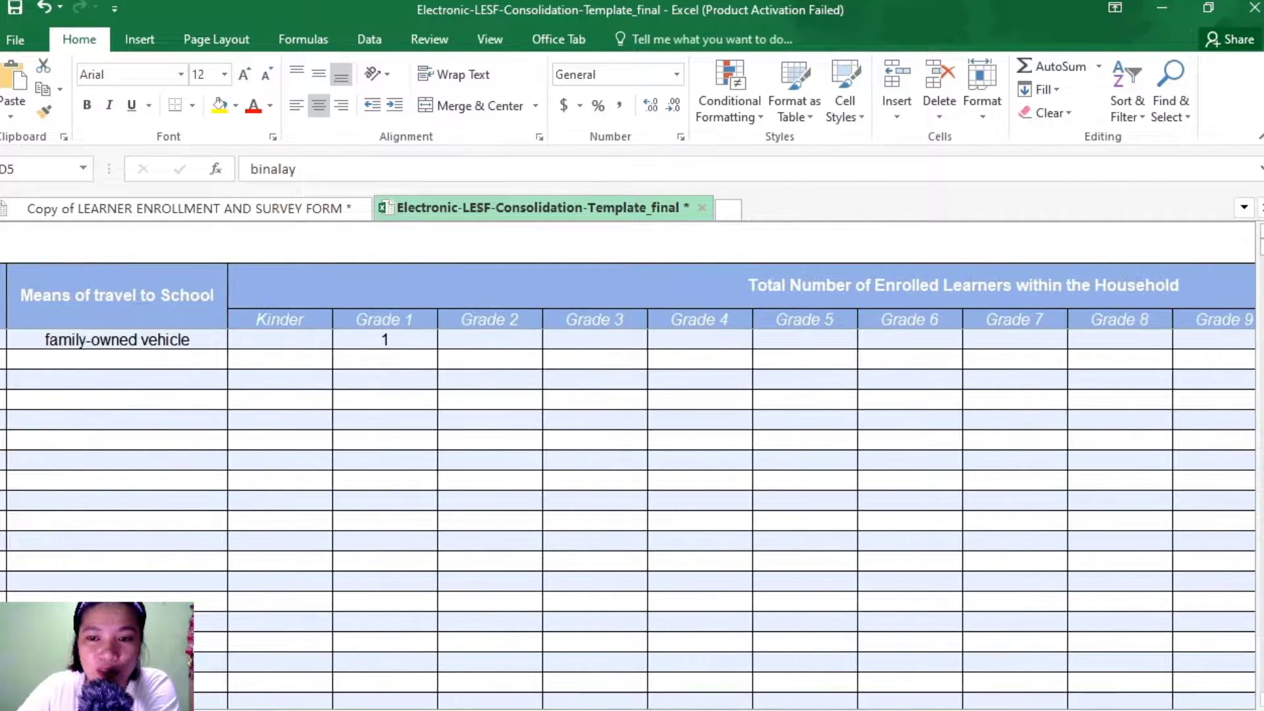
scroll(770, 502, "right", 1)
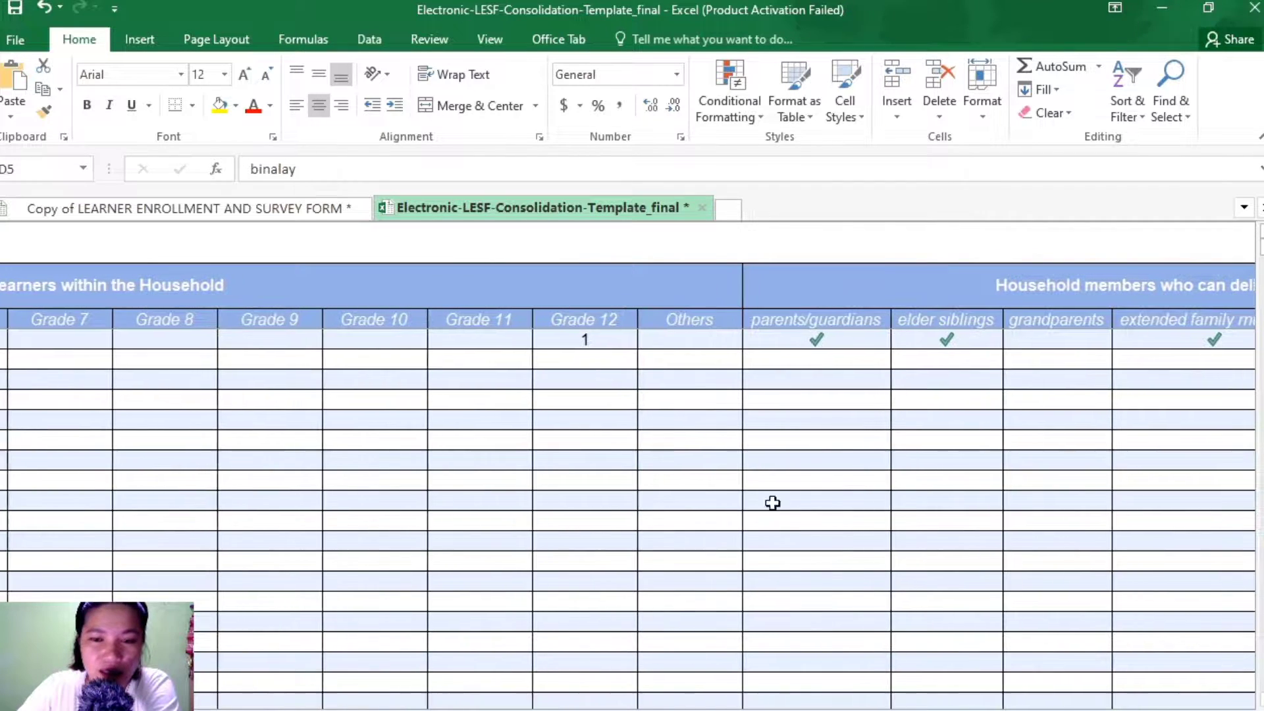
left_click(793, 339)
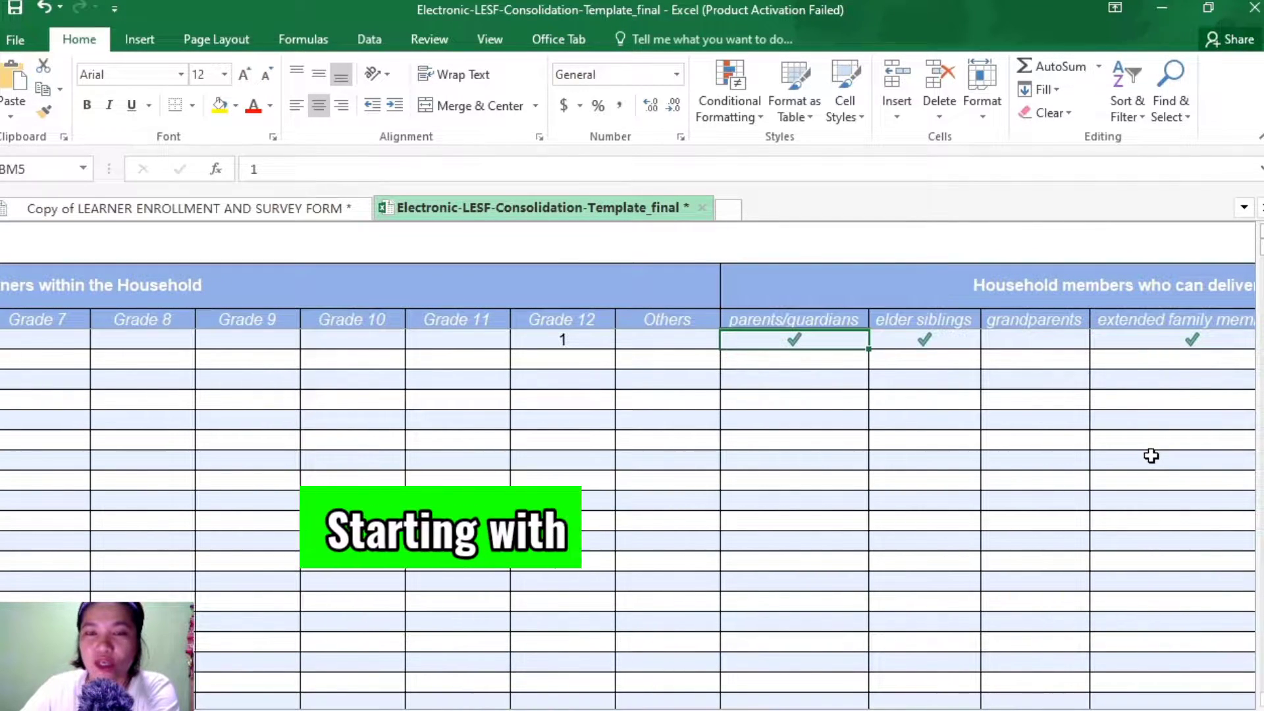
left_click(921, 319)
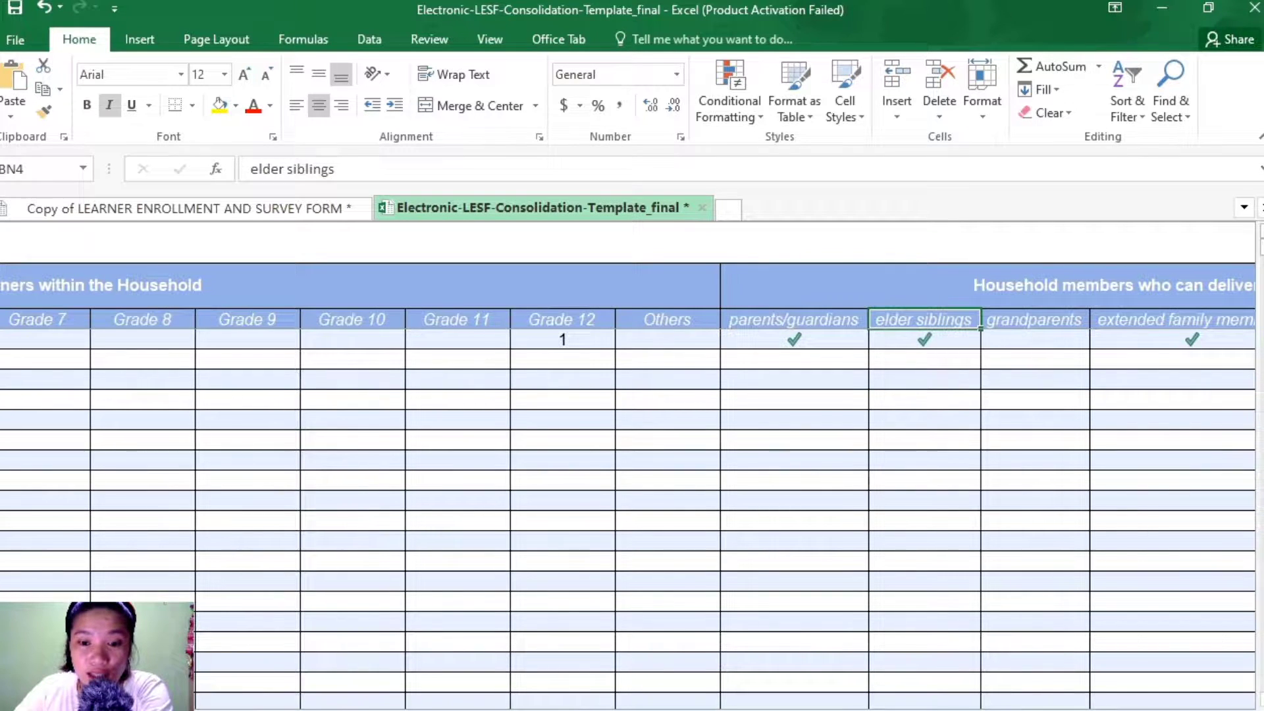
scroll(628, 485, "left", 5)
scroll(628, 486, "left", 10)
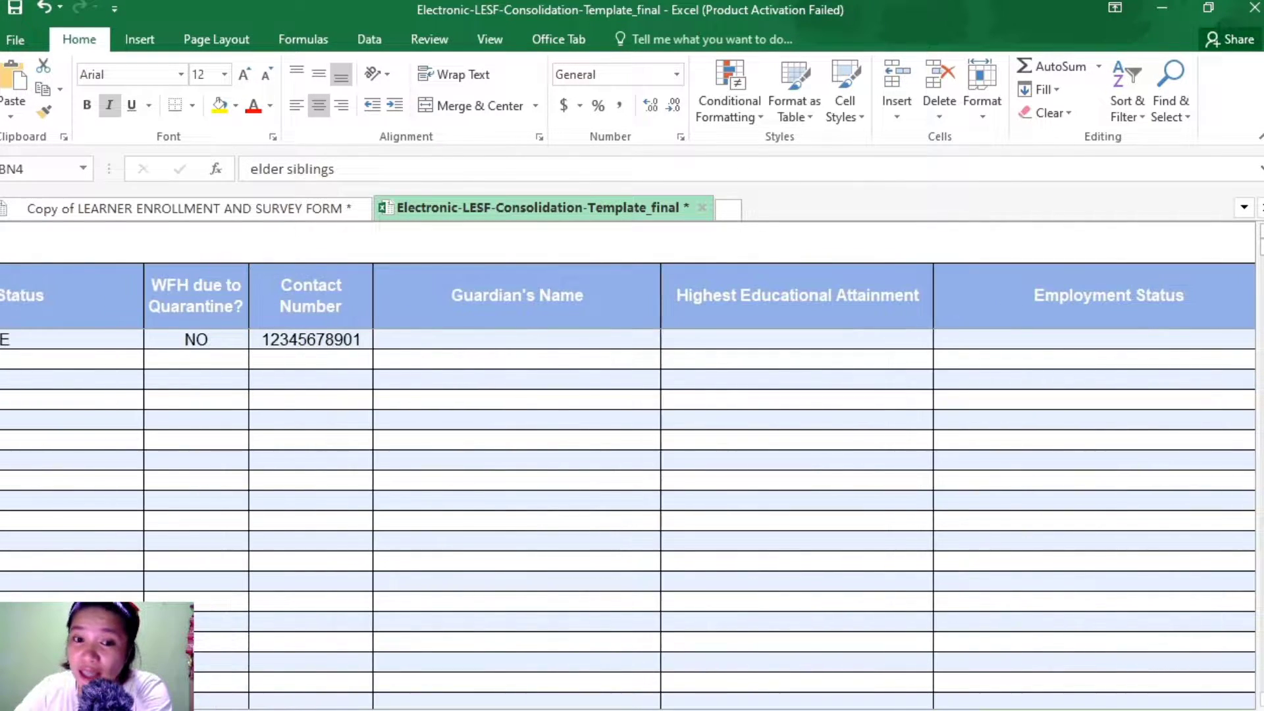
scroll(627, 486, "left", 10)
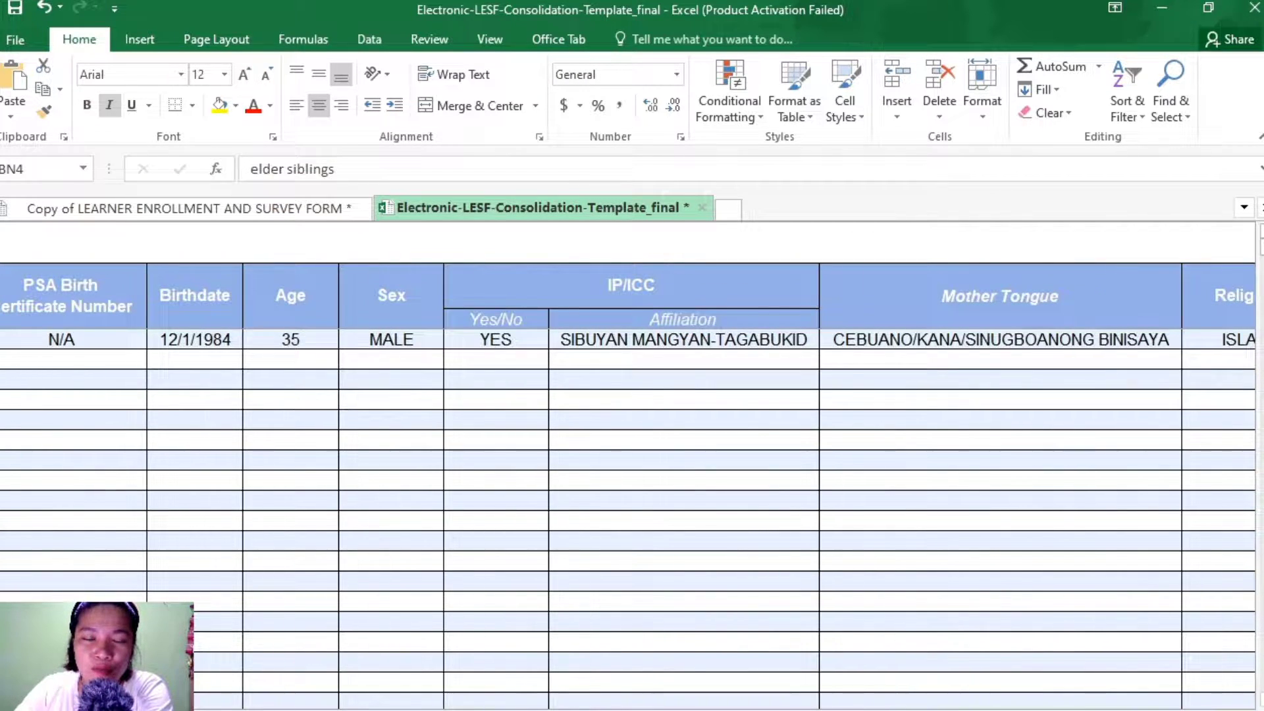
scroll(628, 486, "left", 8)
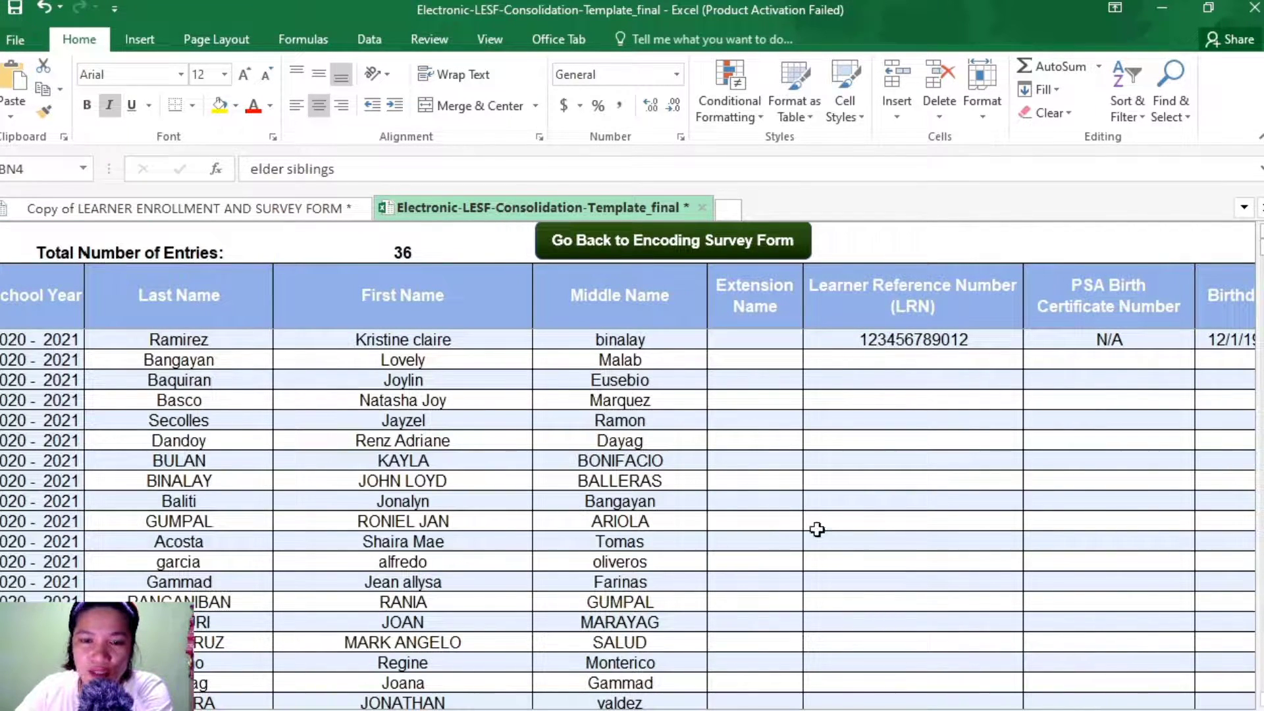
Try splitting the template sheet from the Extension Name header cell, move along the header row to check it, and remove the split.
left_click(762, 297)
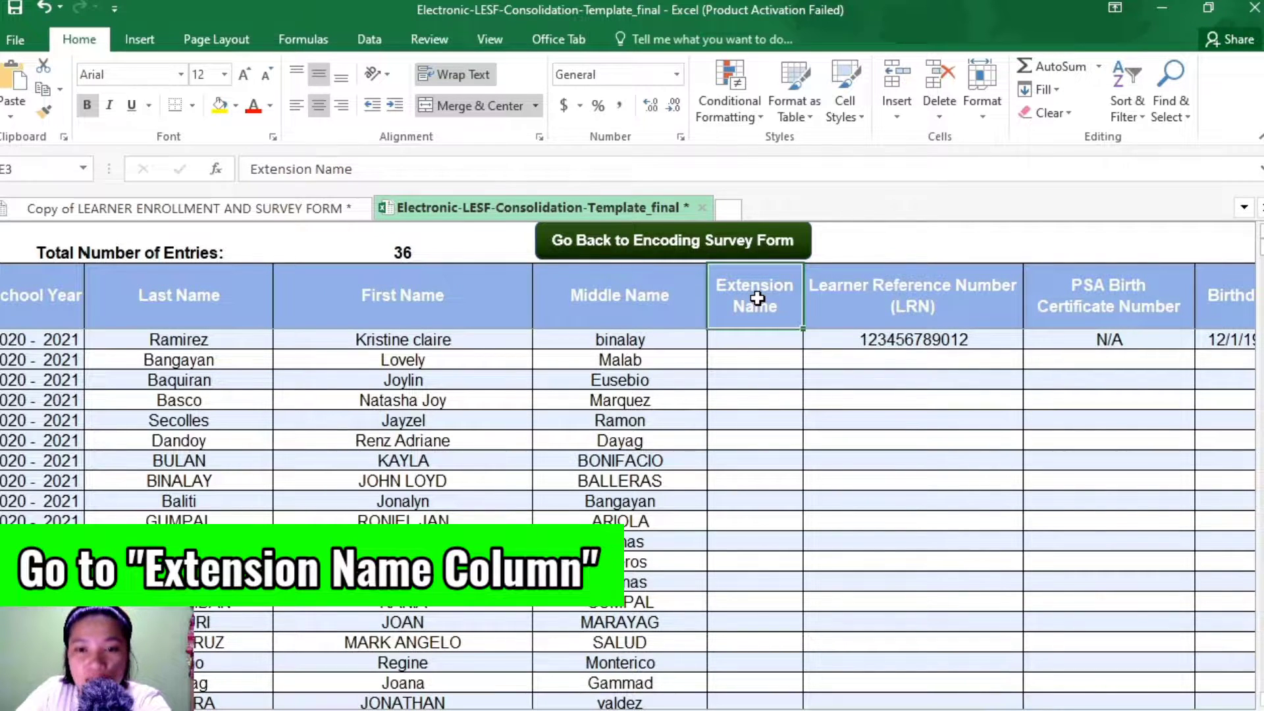
left_click(502, 39)
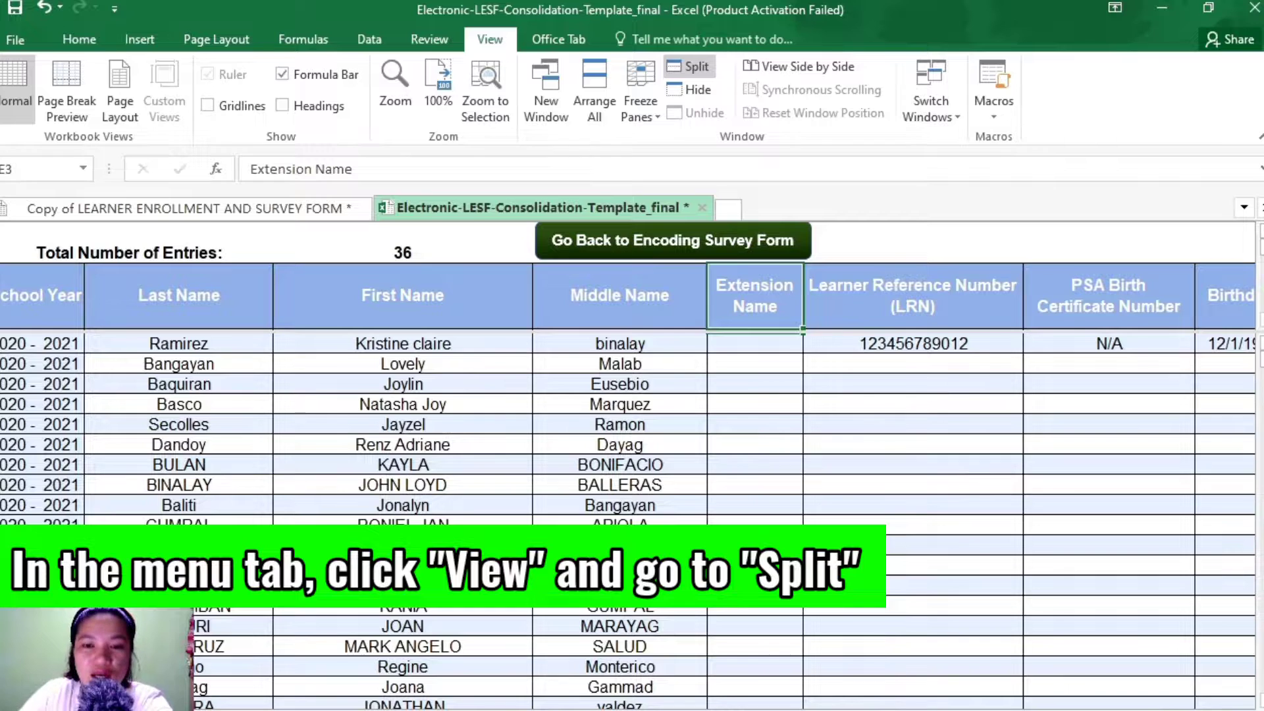
left_click(913, 296)
left_click(1108, 296)
left_click(1228, 295)
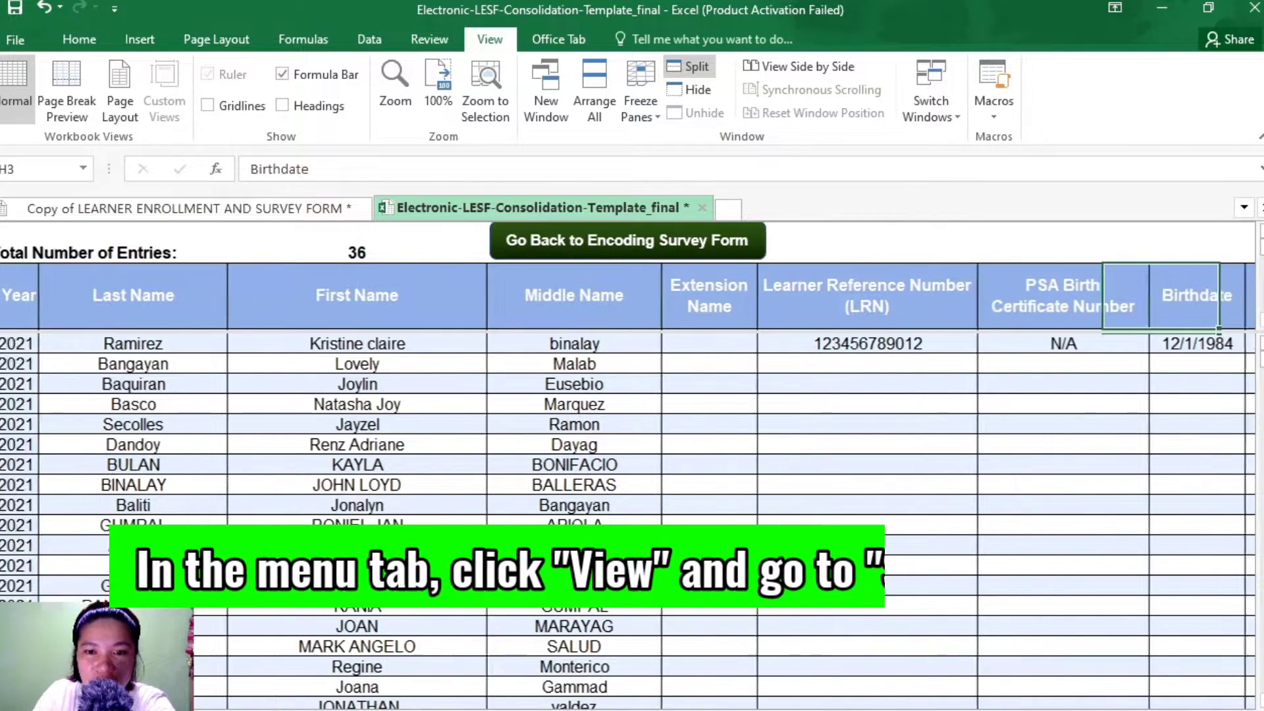
key("Right")
key("Left")
key("Left")
key("Left")
key("Left")
key("Left")
key("Left")
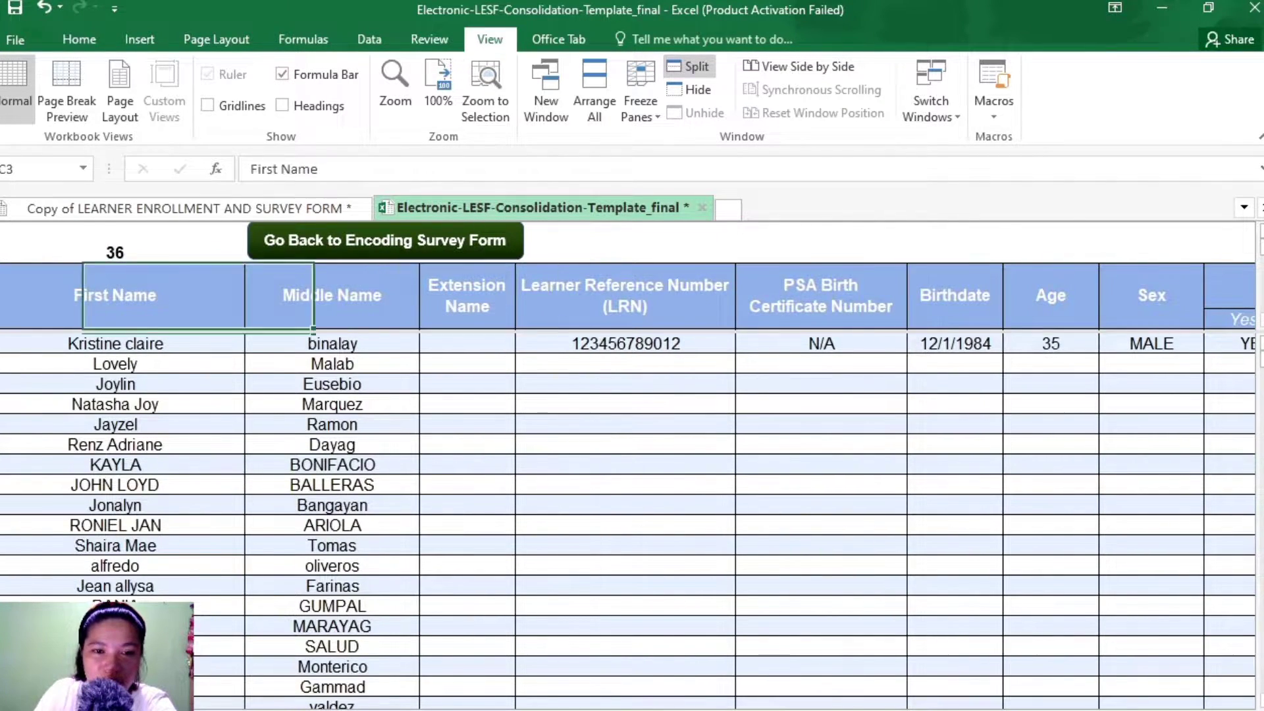
key("Left")
key("Left")
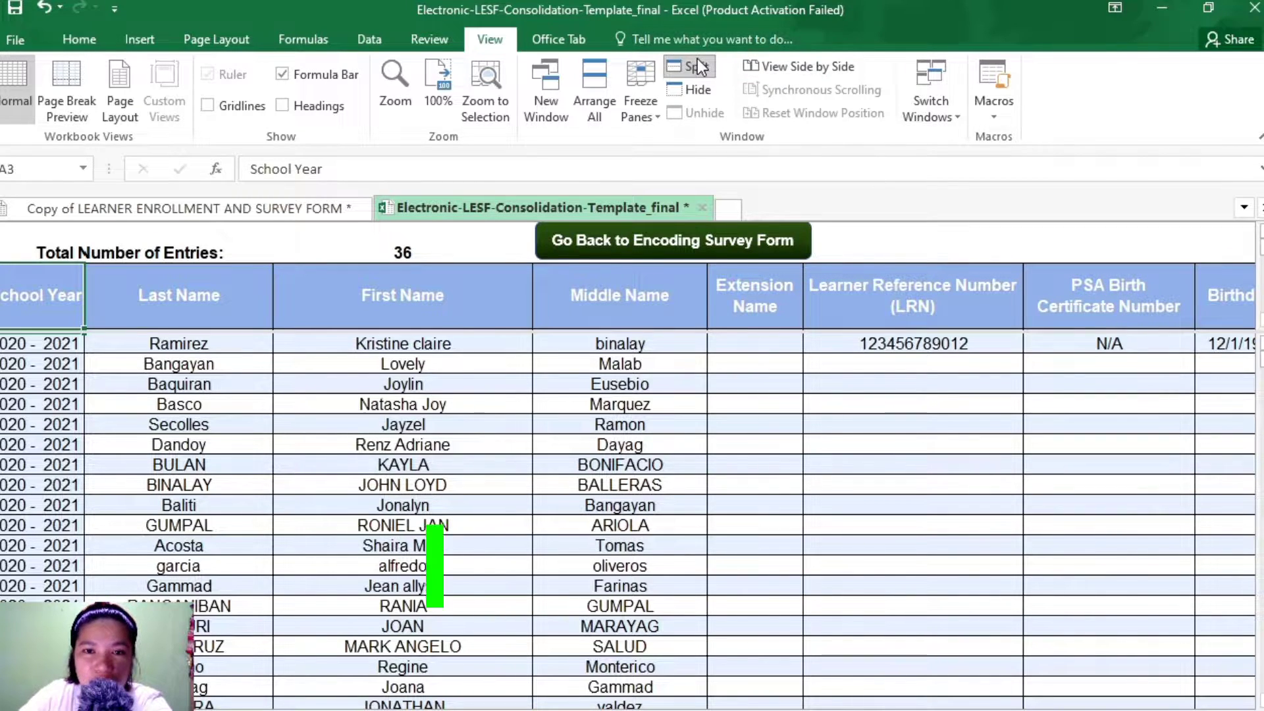
left_click(696, 65)
Try splitting the sheet at the first Extension Name entry cell, undo the middle name paste and remove the split.
left_click(774, 338)
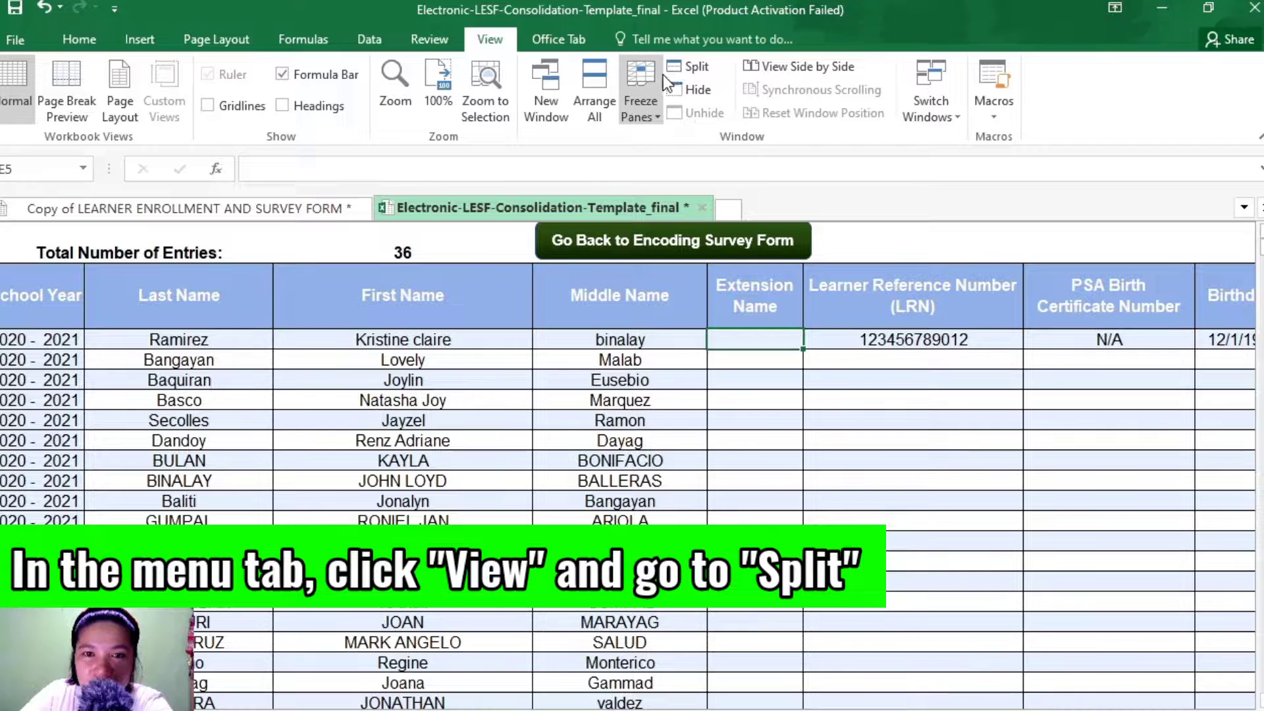
left_click(697, 68)
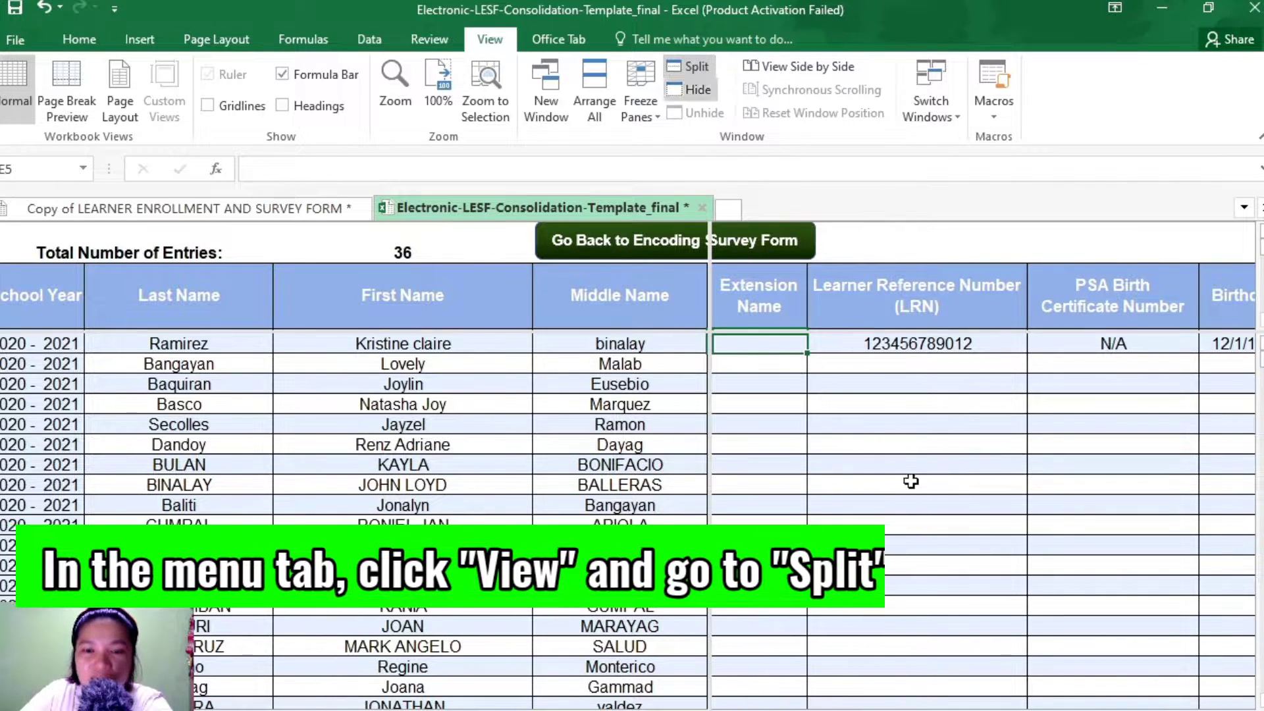
left_click(44, 8)
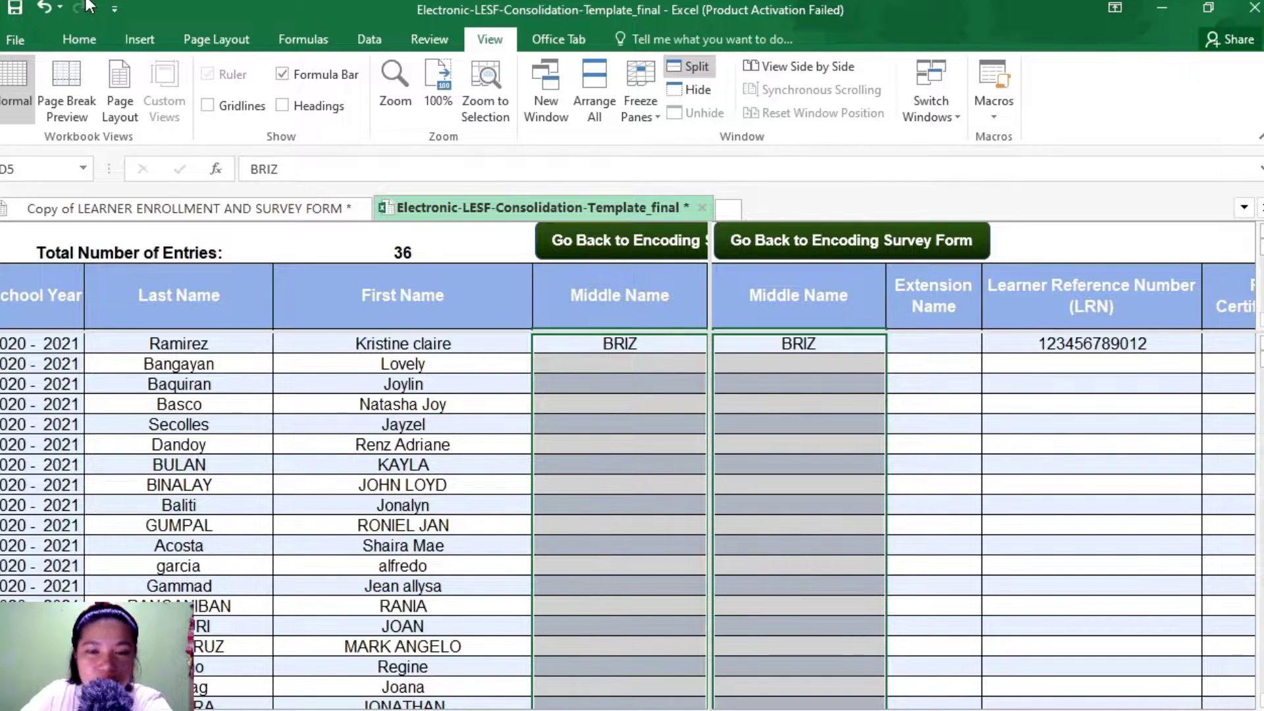
left_click(686, 68)
Split the template sheet at the first entry cell of the Extension Name column, keeping the name columns and headers in separate panes.
left_click(749, 387)
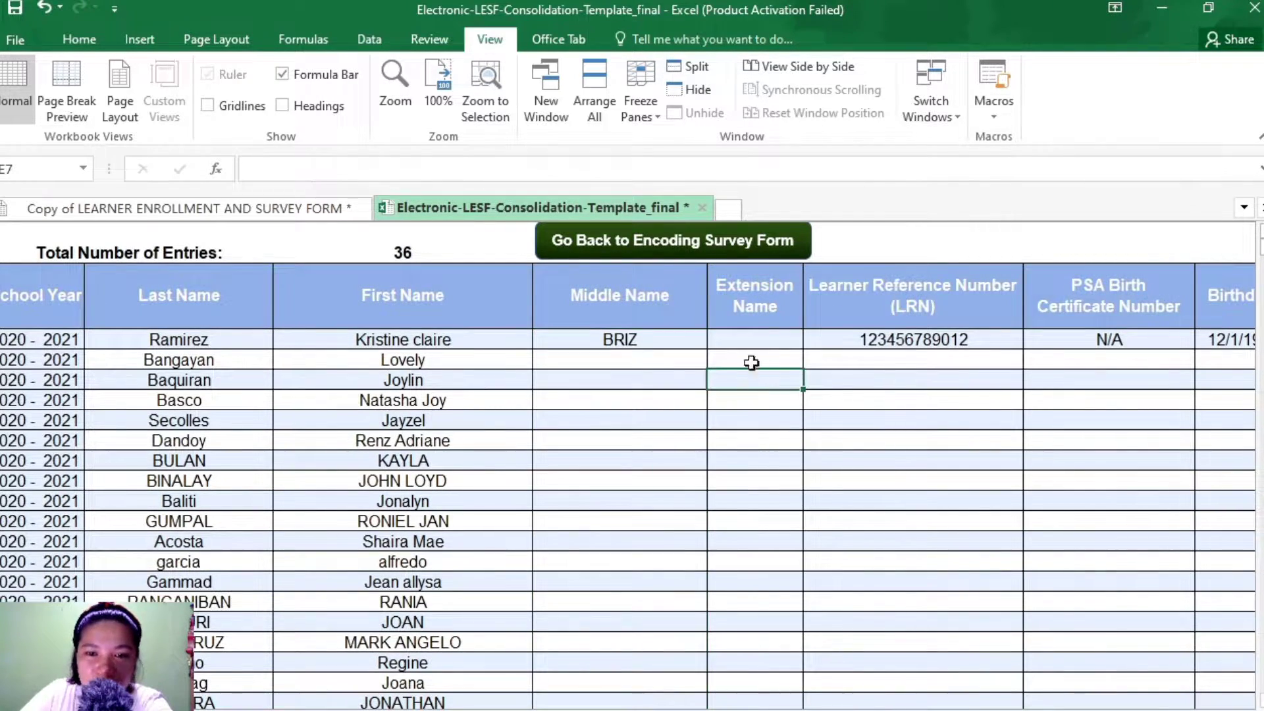
left_click(750, 340)
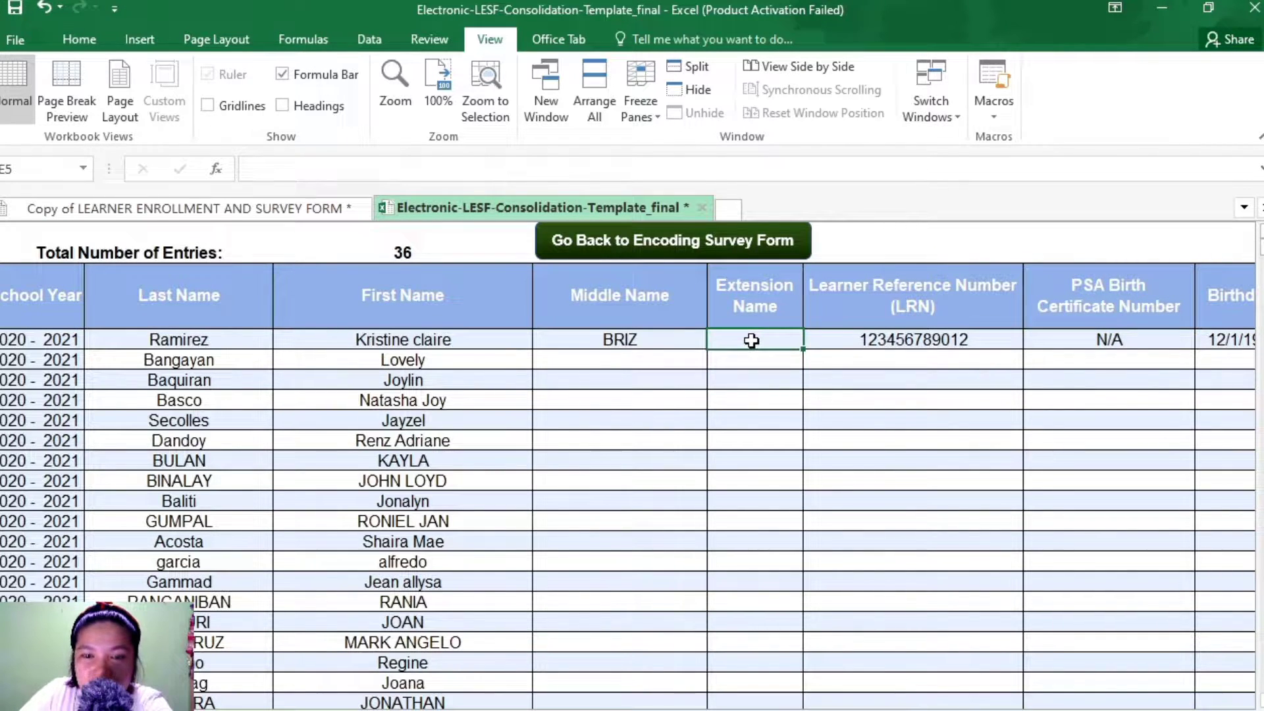
left_click(692, 71)
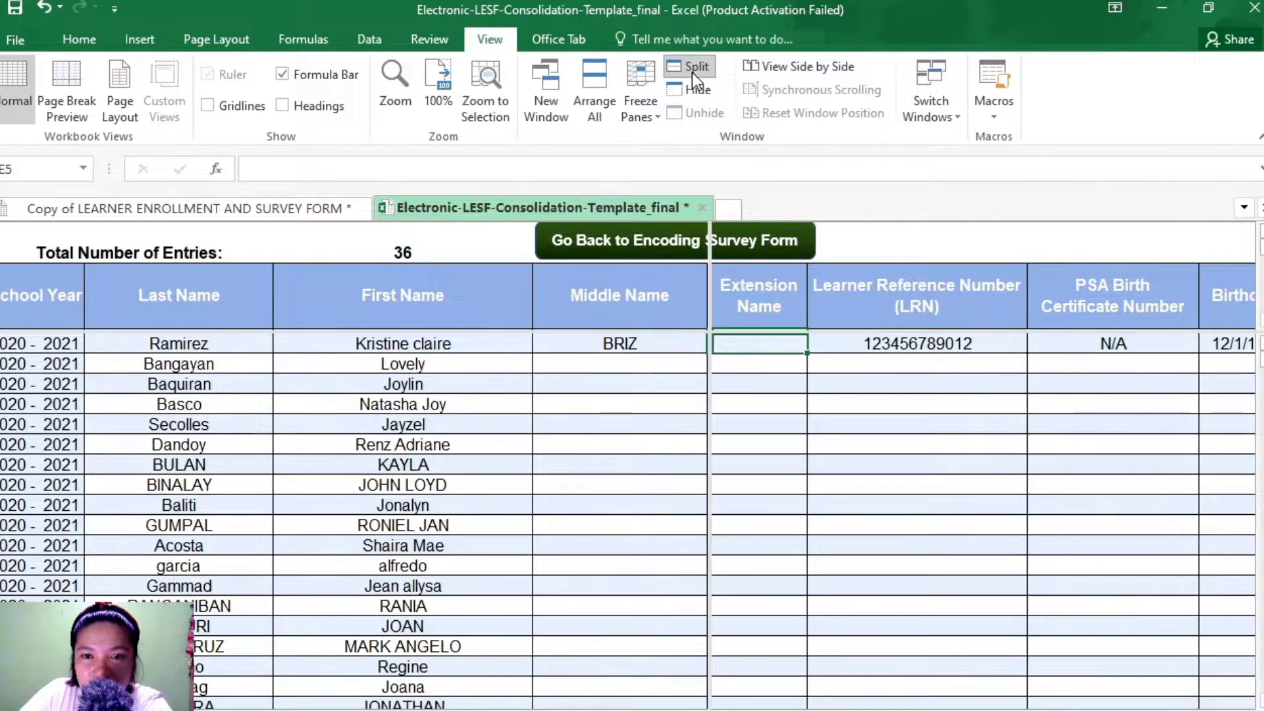
Move along the first entry row to the parents/guardians column to examine the remaining fields beside the learner names.
key("Right")
key("Right")
key("Right")
key("Right")
key("Right")
key("Right")
key("Right")
key("Right")
key("Right")
key("Right")
key("Right")
key("Right")
key("Right")
key("Right")
key("Right")
key("Right")
key("Right")
key("Right")
key("Right")
key("Right")
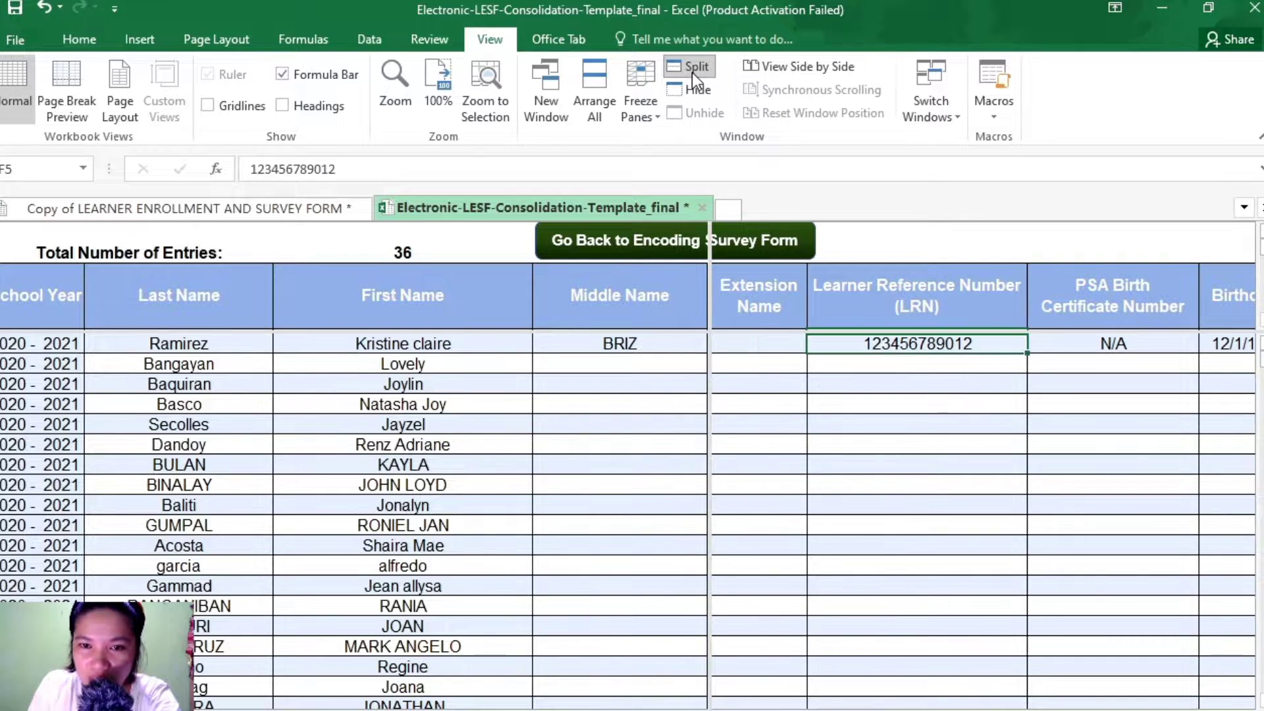
key("Right")
key("Right")
key("Right")
key("Right")
key("Right")
key("Right")
key("Right")
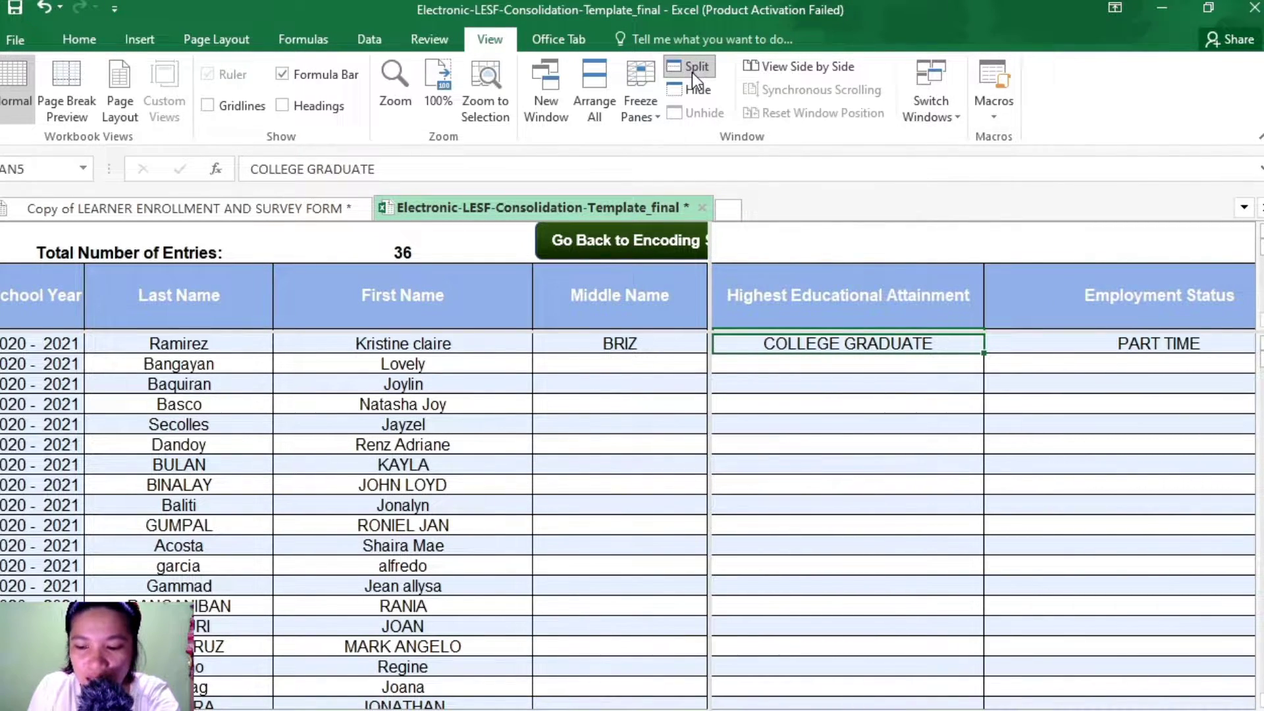
key("Right")
key("Right")
key("Right")
key("Right")
key("Right")
key("Right")
key("Right")
key("Right")
key("Right")
key("Right")
key("Right")
key("Right")
key("Right")
key("Right")
key("Right")
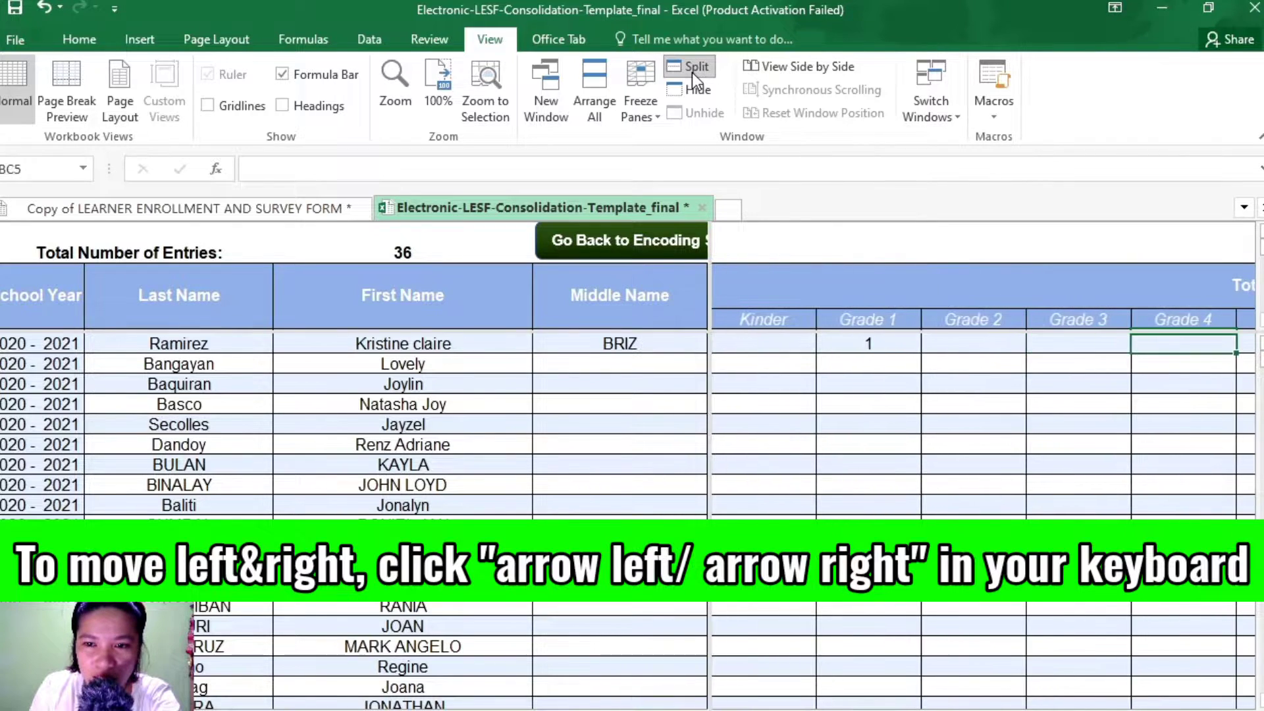
key("Right")
key("Right")
key("Right")
key("Right")
key("Right")
key("Right")
key("Right")
key("Right")
key("Right")
key("Right")
key("Right")
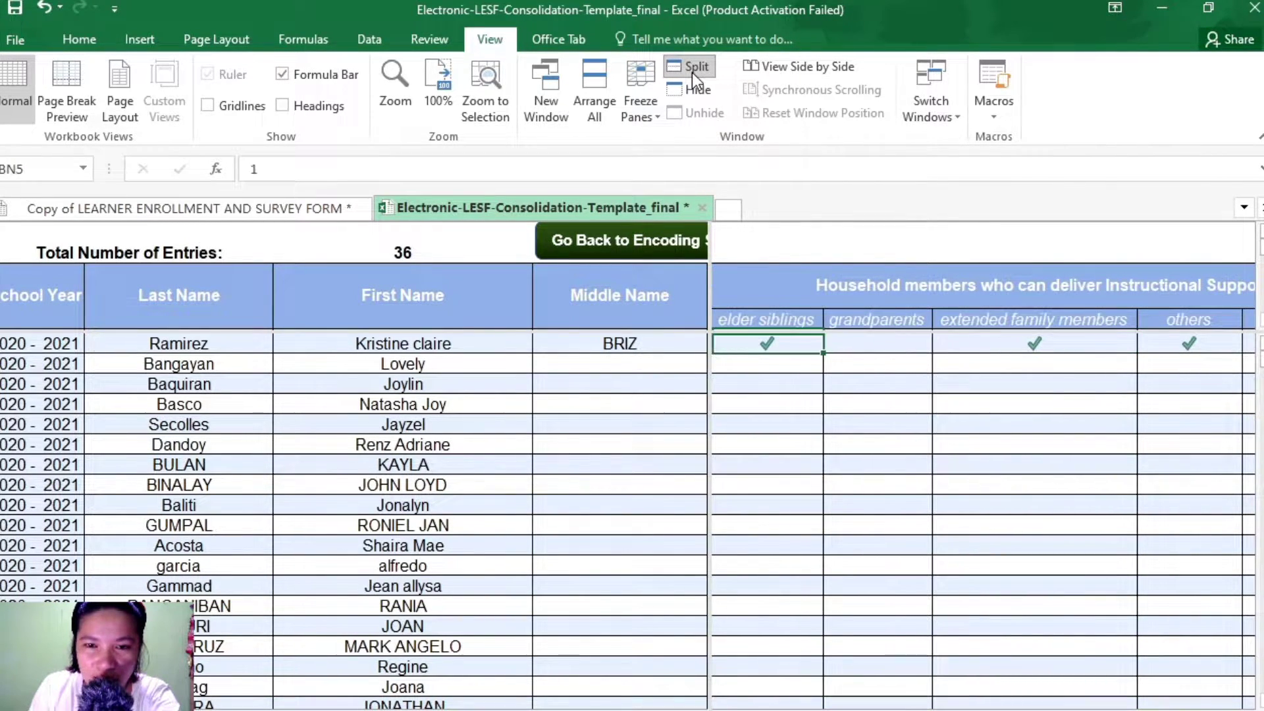
key("Left")
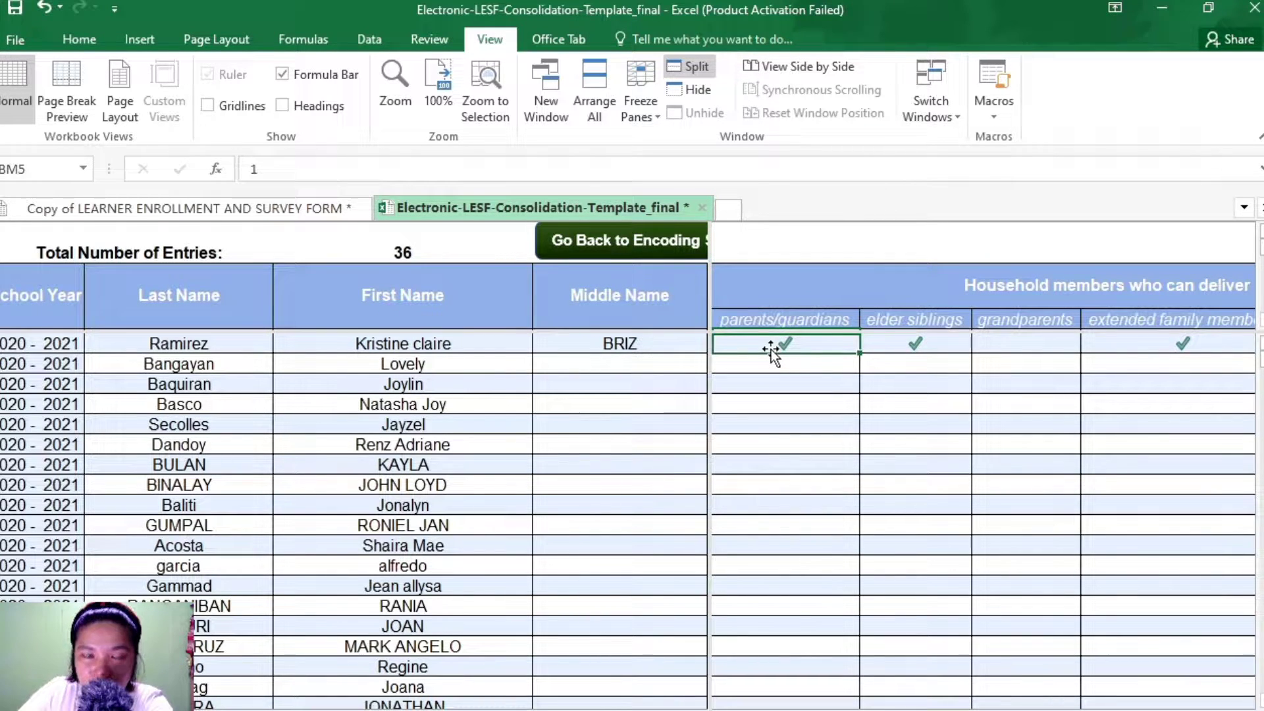
Split the enrollment survey response sheet at the first entry cell of the Extension Name column.
left_click(290, 216)
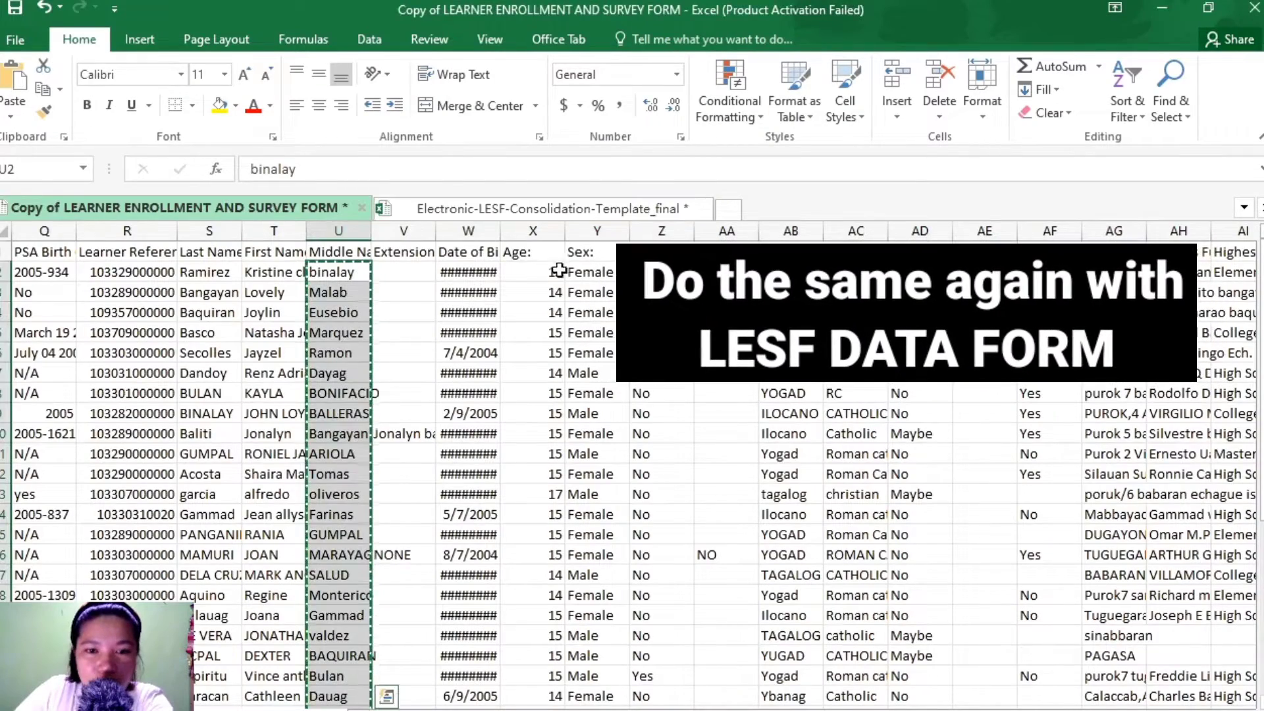
left_click(389, 269)
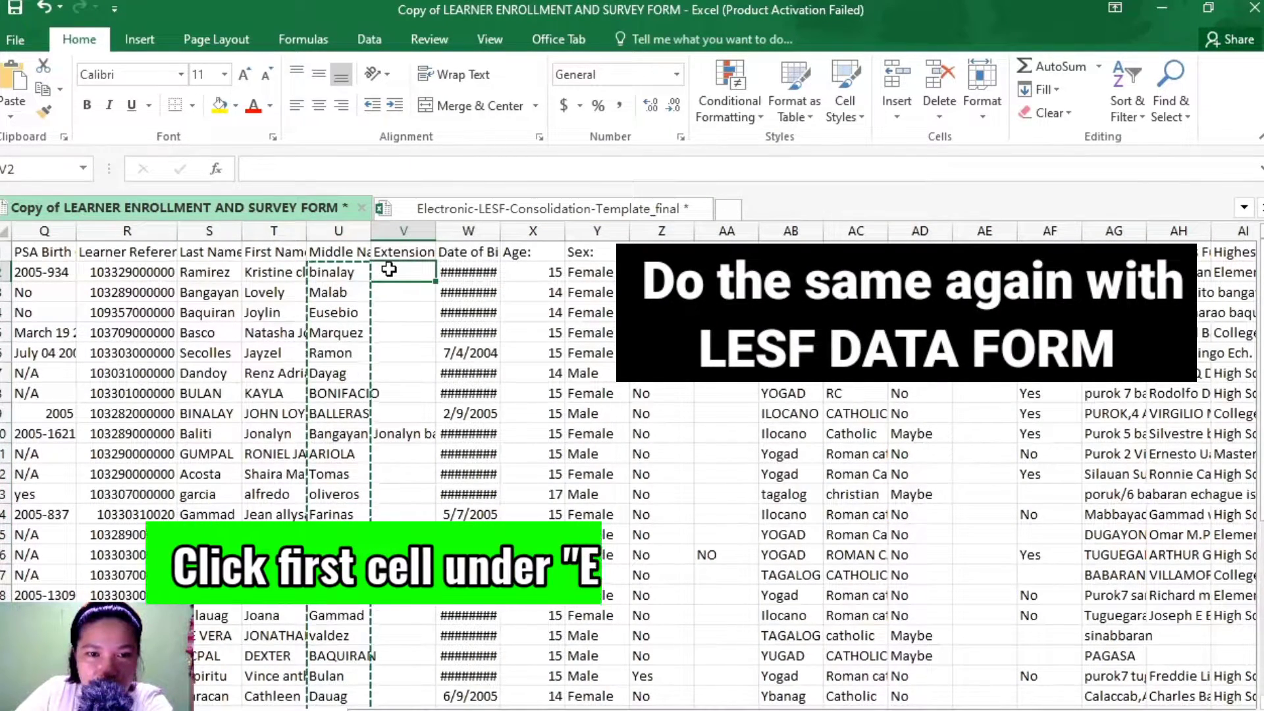
left_click(491, 41)
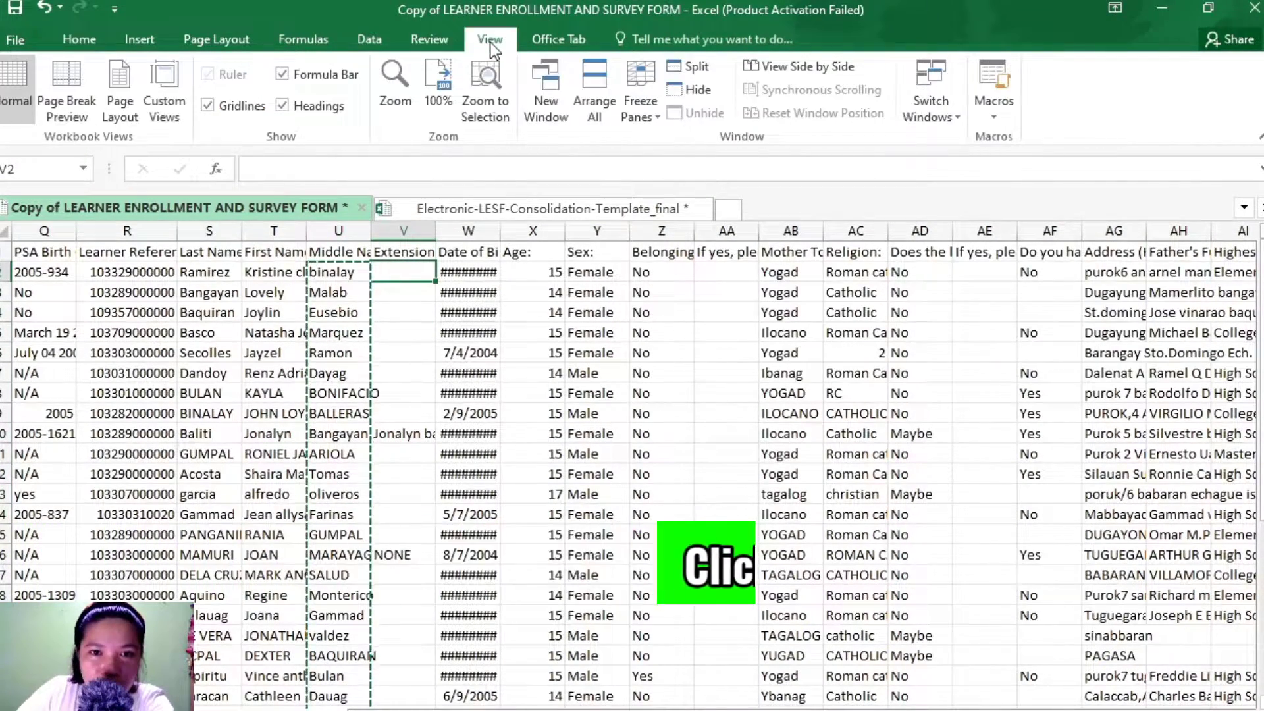
left_click(706, 65)
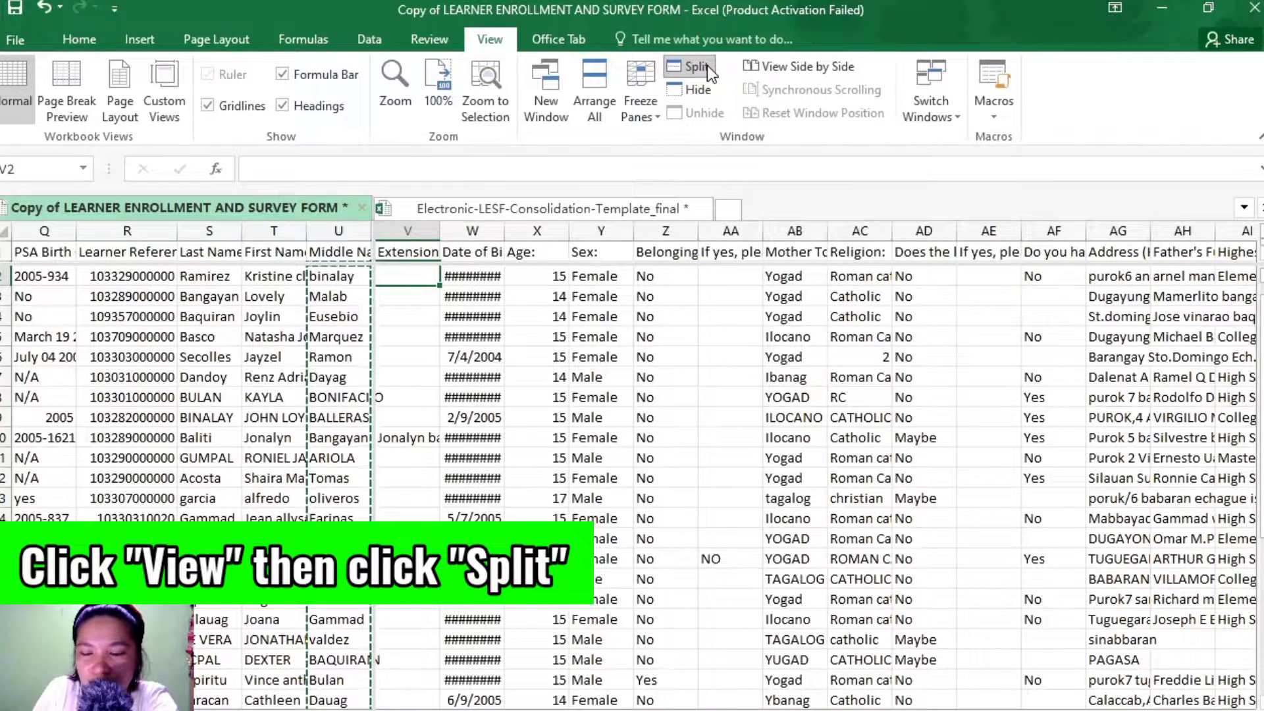
Move along the first response row past the household member and distance learning challenge columns to examine them beside the learner names.
key("Right")
key("Right")
key("Right")
key("Right")
key("Right")
key("Right")
key("Right")
key("Right")
key("Right")
key("Right")
key("Right")
key("Right")
key("Right")
key("Right")
key("Right")
key("Right")
key("Right")
key("Right")
key("Right")
key("Right")
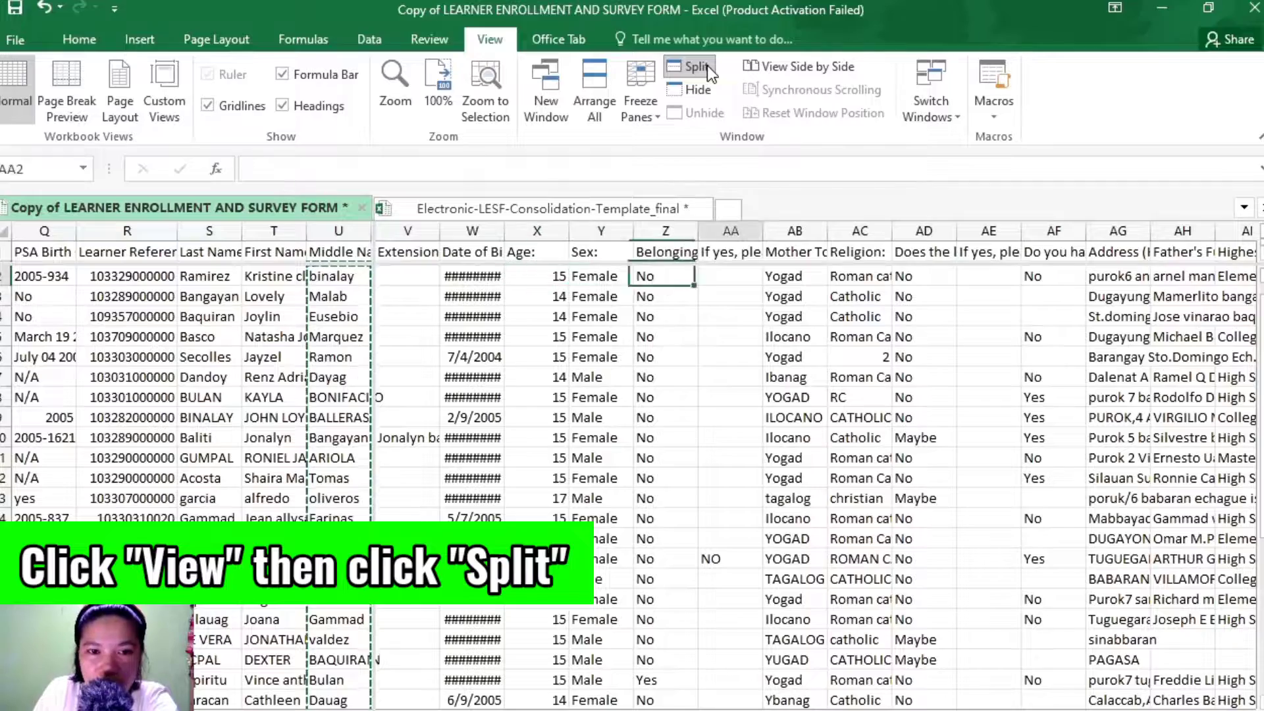
key("Right")
key("Right")
key("Right")
key("Right")
key("Right")
key("Right")
key("Right")
key("Right")
key("Right")
key("Right")
key("Right")
key("Right")
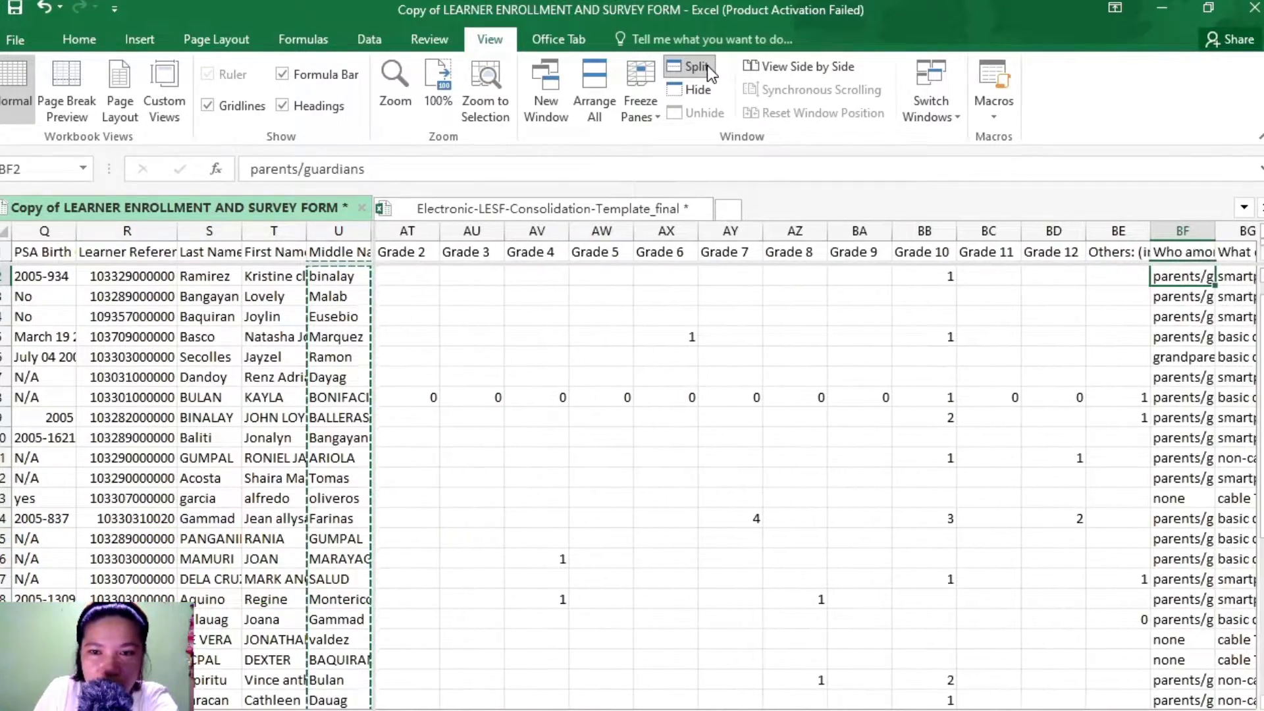
key("Right")
key("Right")
key("Right")
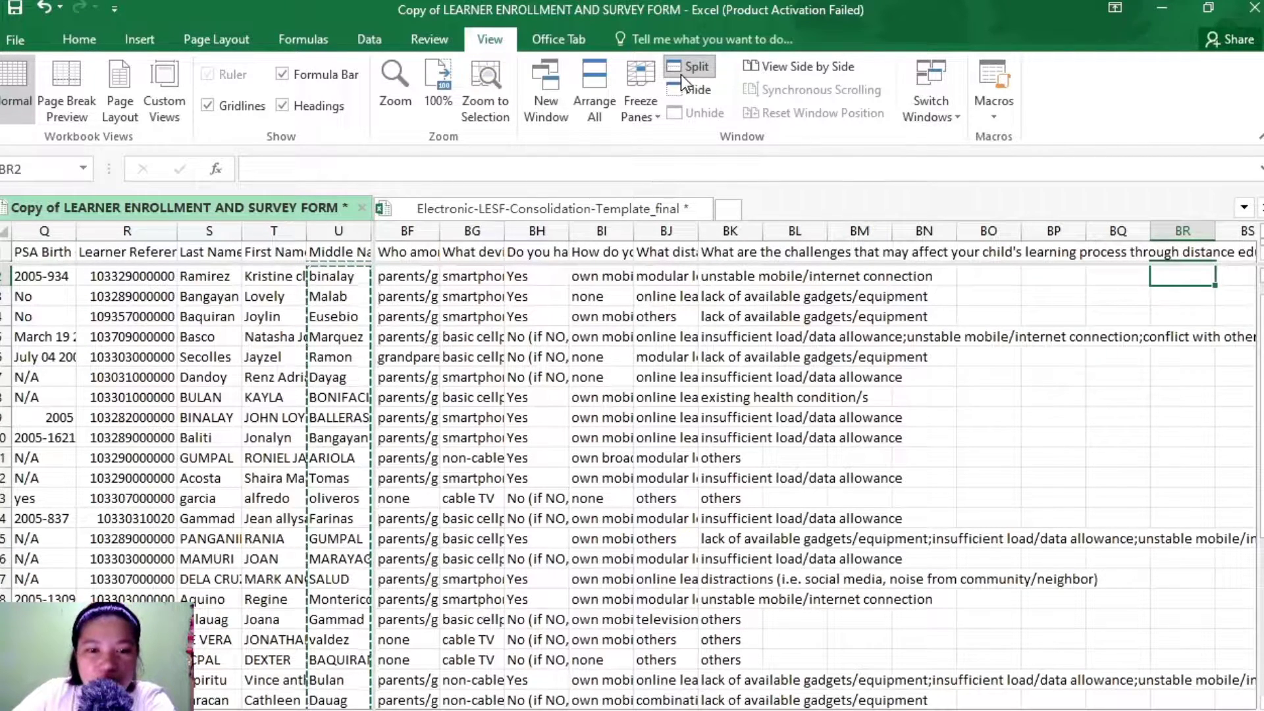
Compare the template's household member columns with the first four learners' household member answers in the response sheet.
left_click(466, 212)
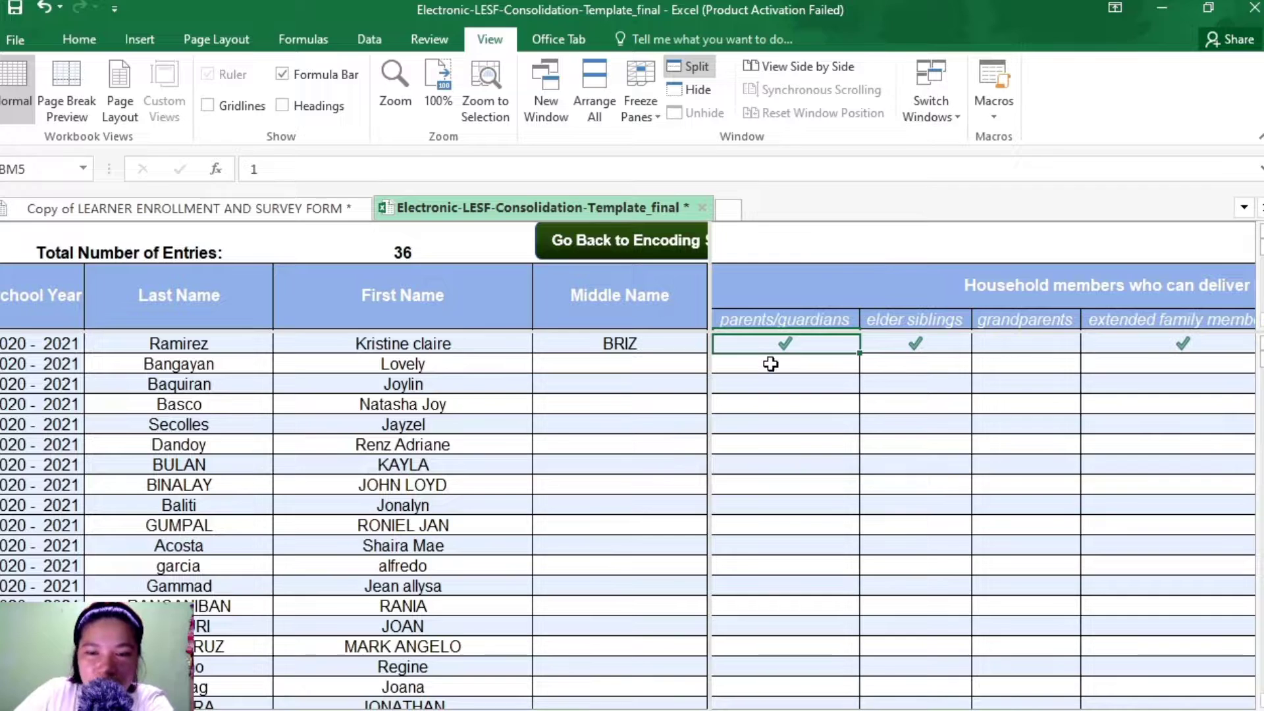
left_click(308, 217)
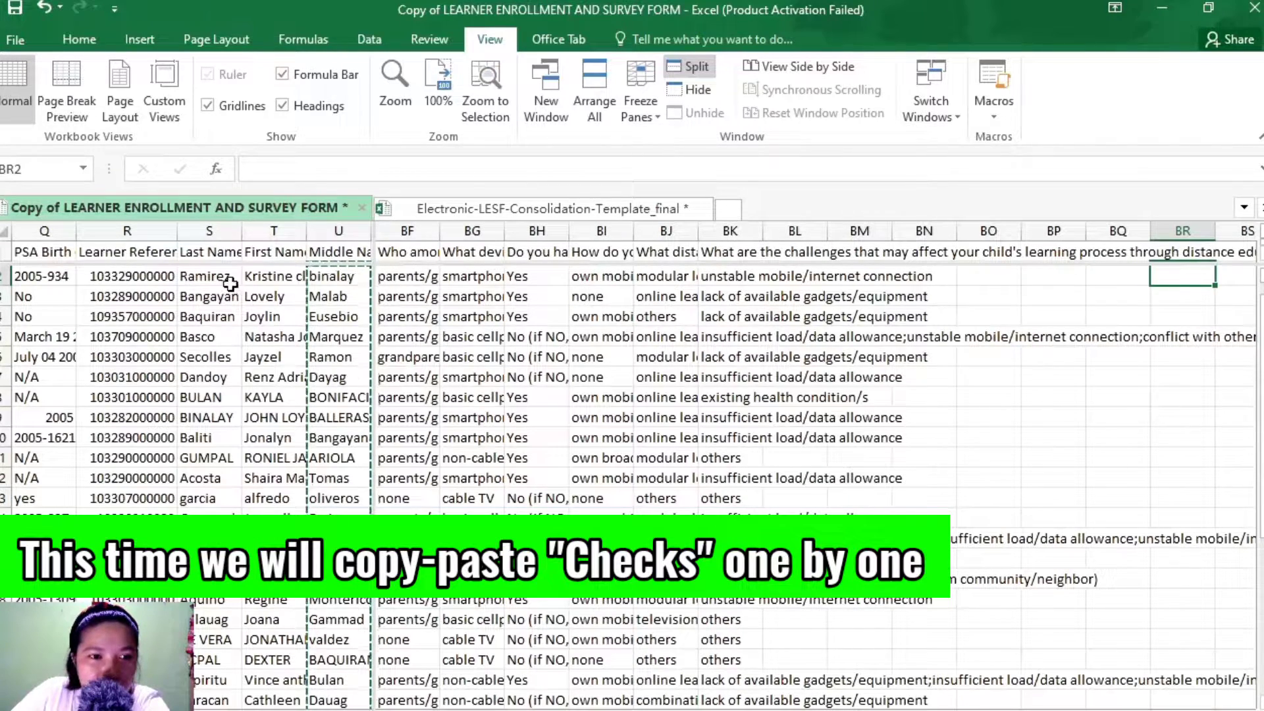
left_click(408, 297)
key("Down")
key("Down")
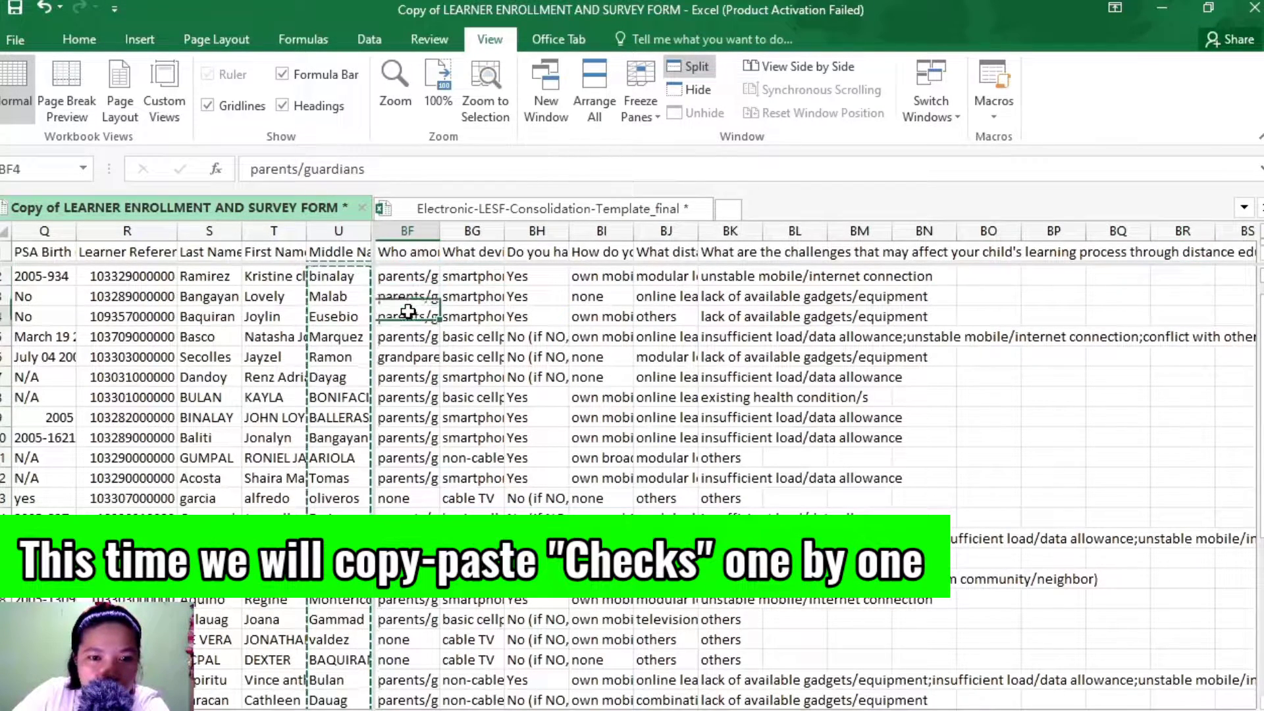
left_click_drag(404, 276, 408, 336)
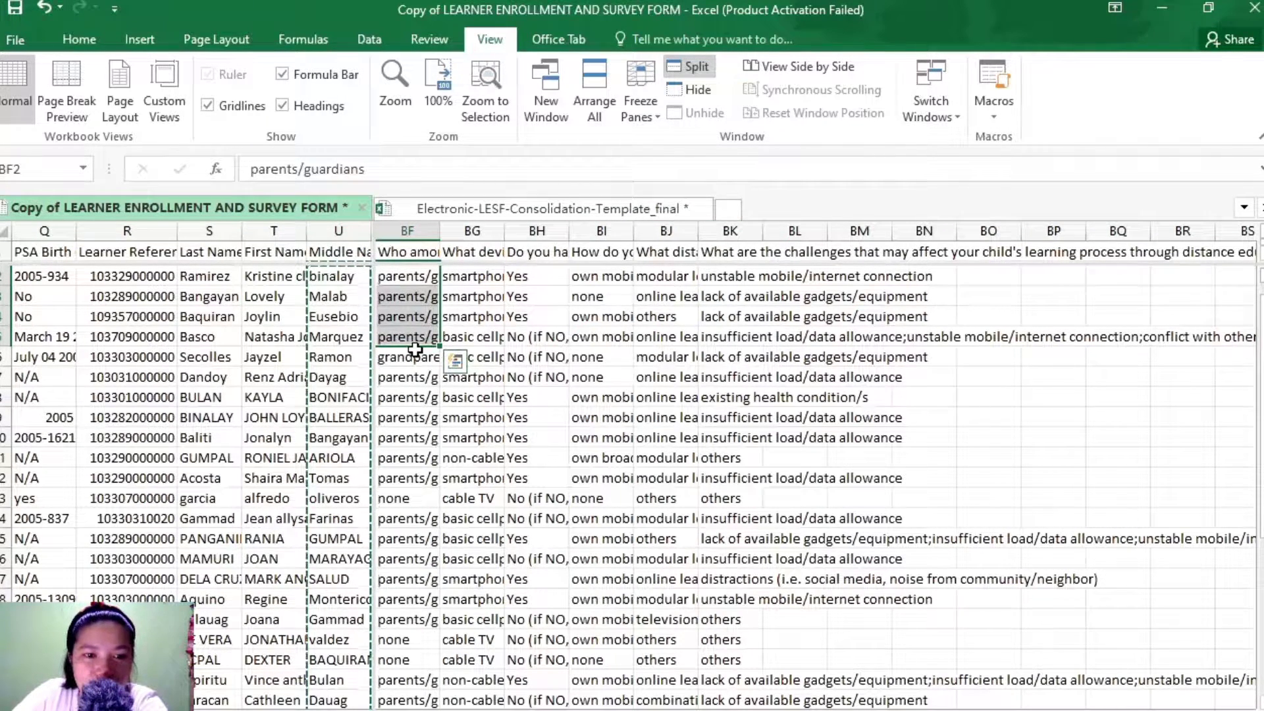
Move through the name pane of the response sheet along the fourth learner's row, ending at the Extension Name column.
left_click_drag(212, 344, 60, 332)
key("Left")
key("Left")
key("Left")
key("Left")
key("Left")
key("Left")
key("Left")
key("Left")
key("Left")
key("Left")
key("Left")
key("Left")
key("Left")
key("Left")
key("Left")
key("Left")
key("Left")
key("Left")
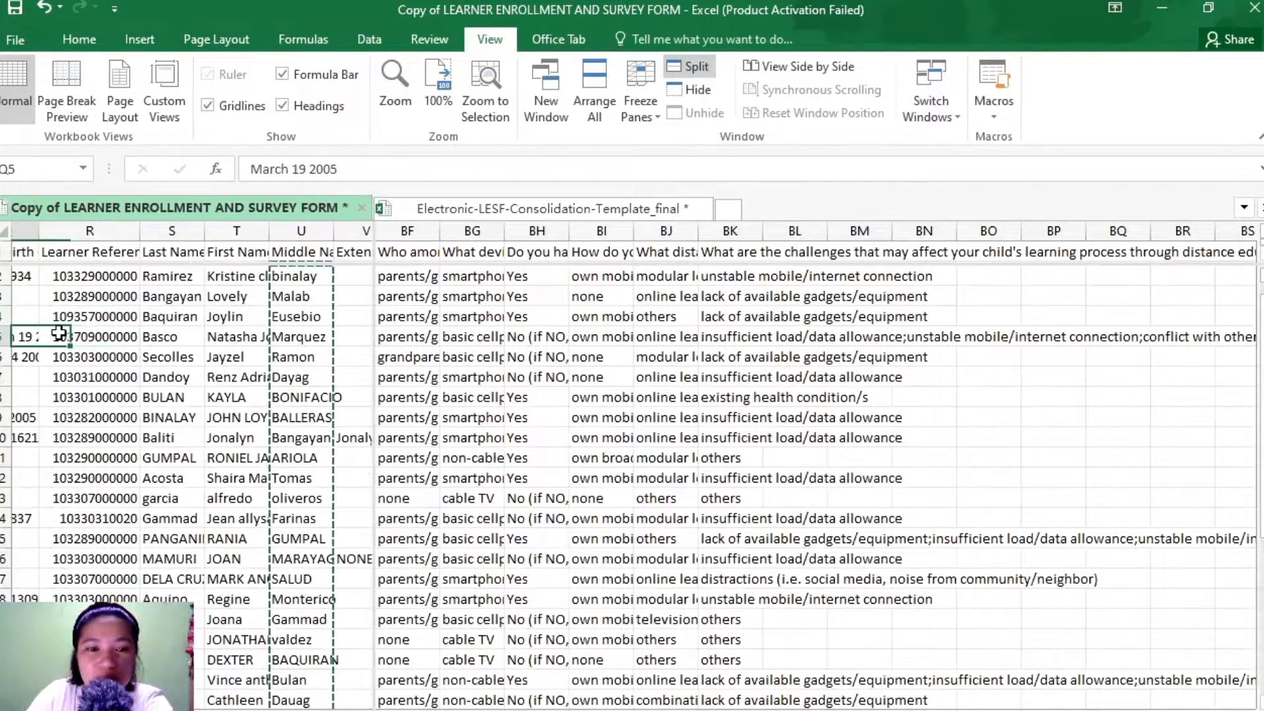
key("Right")
key("Right")
key("Right")
key("Right")
key("Right")
key("Right")
key("Right")
key("Right")
key("Right")
key("Right")
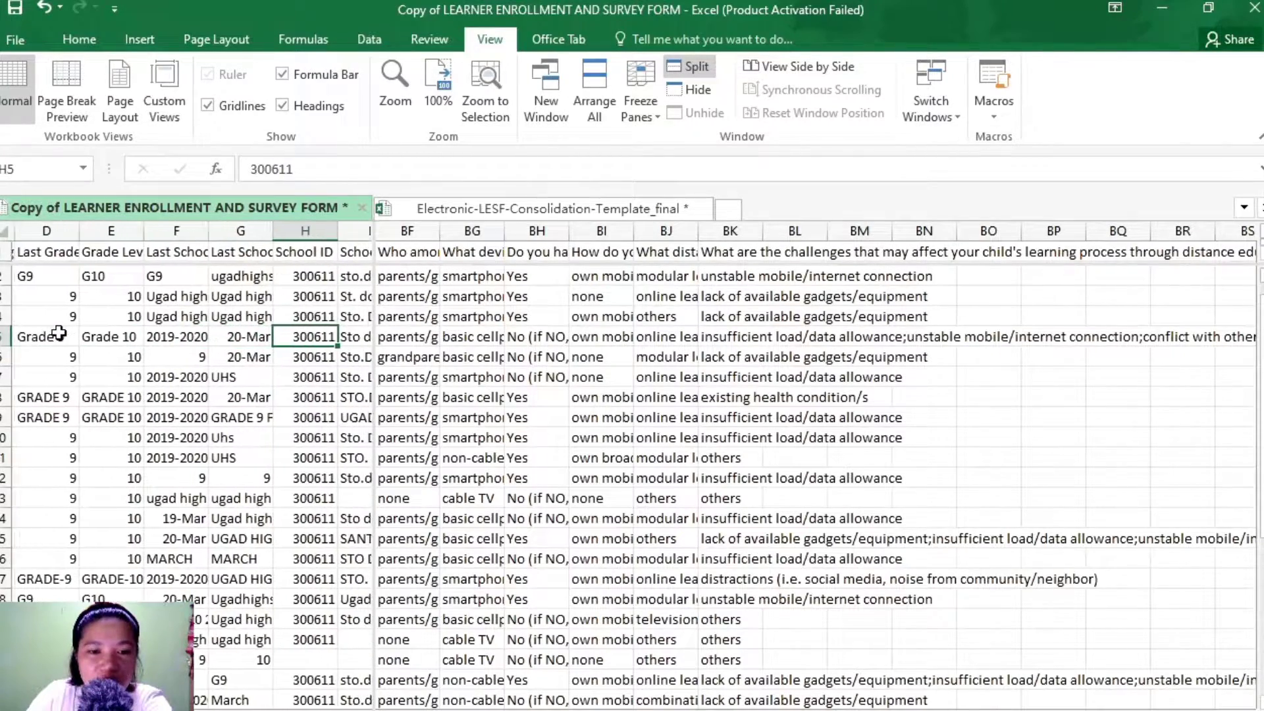
key("Right")
key("Right")
key("Right")
key("Right")
key("Right")
key("Right")
key("Right")
key("Right")
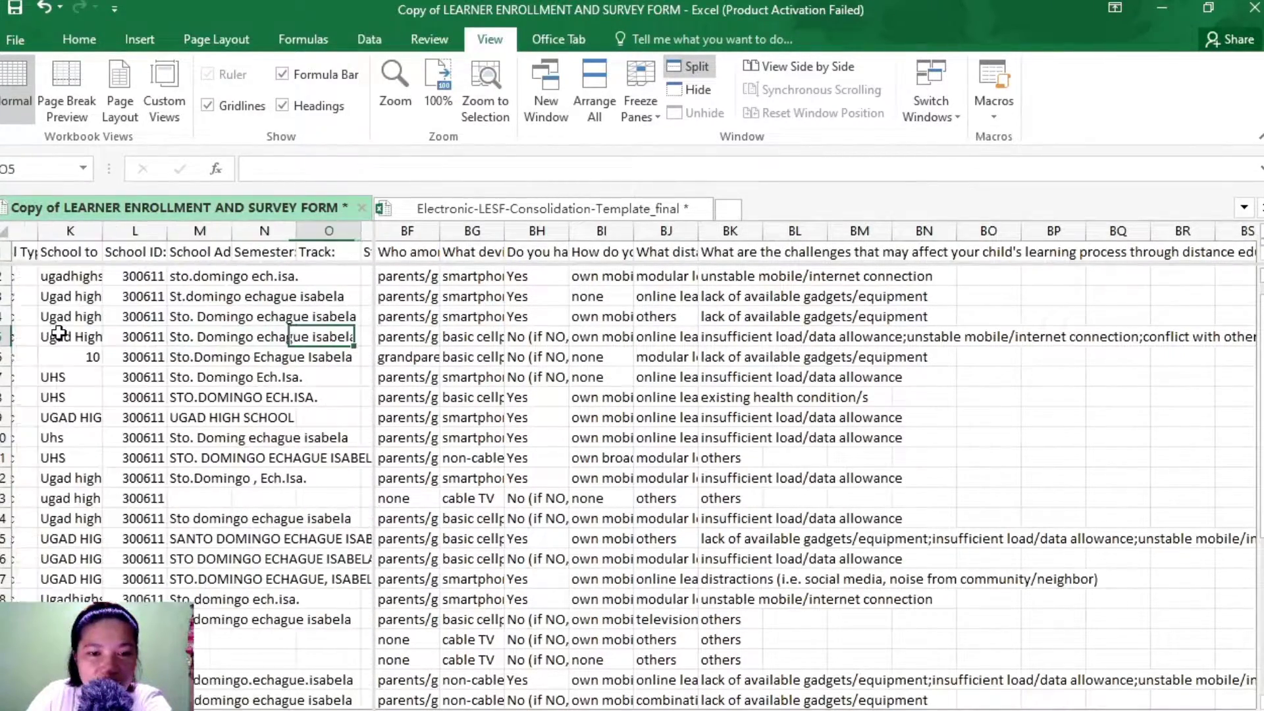
key("Right")
key("Right")
key("Right")
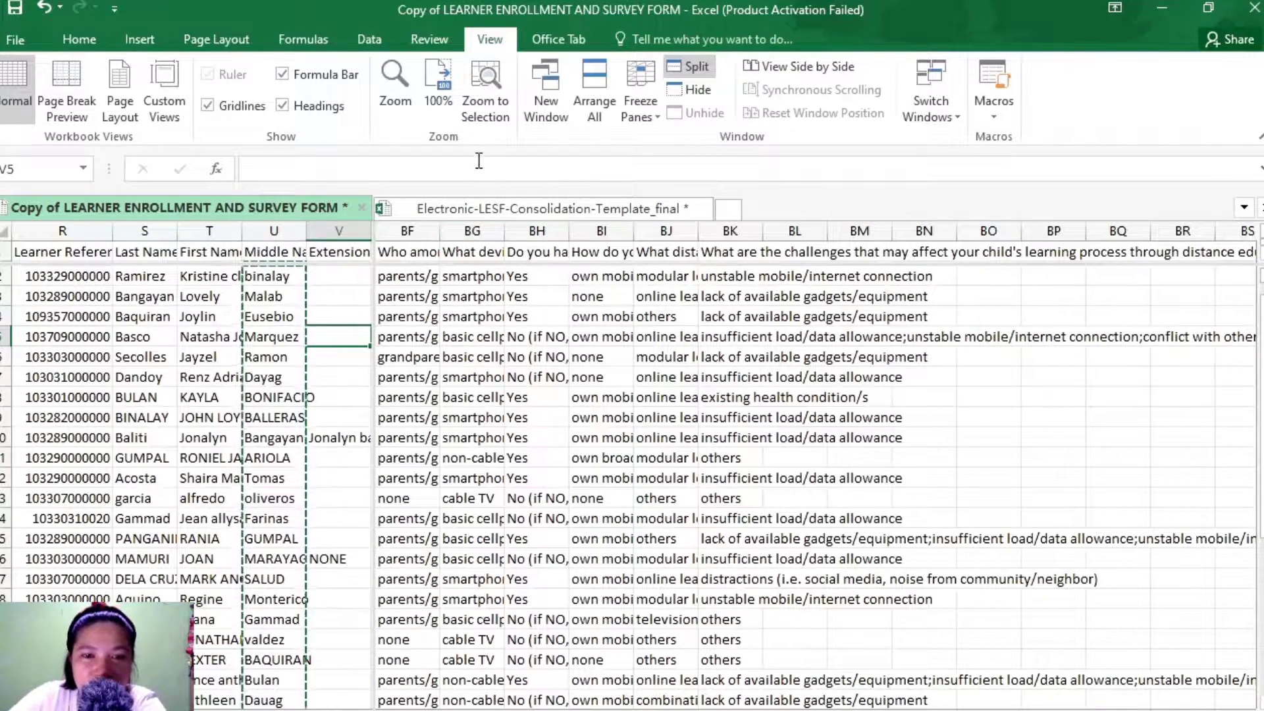
Fill the first learner's parents/guardians check mark down to the next three learners in the consolidation template.
left_click(484, 216)
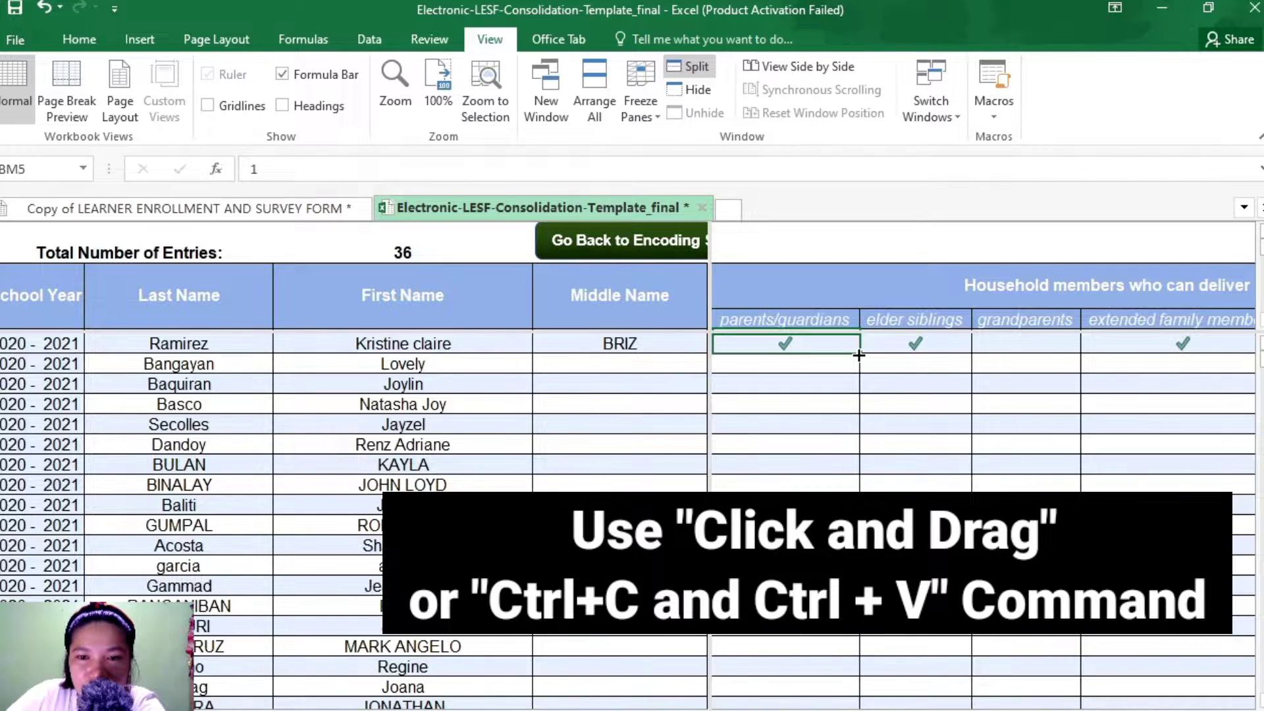
left_click_drag(859, 354, 858, 412)
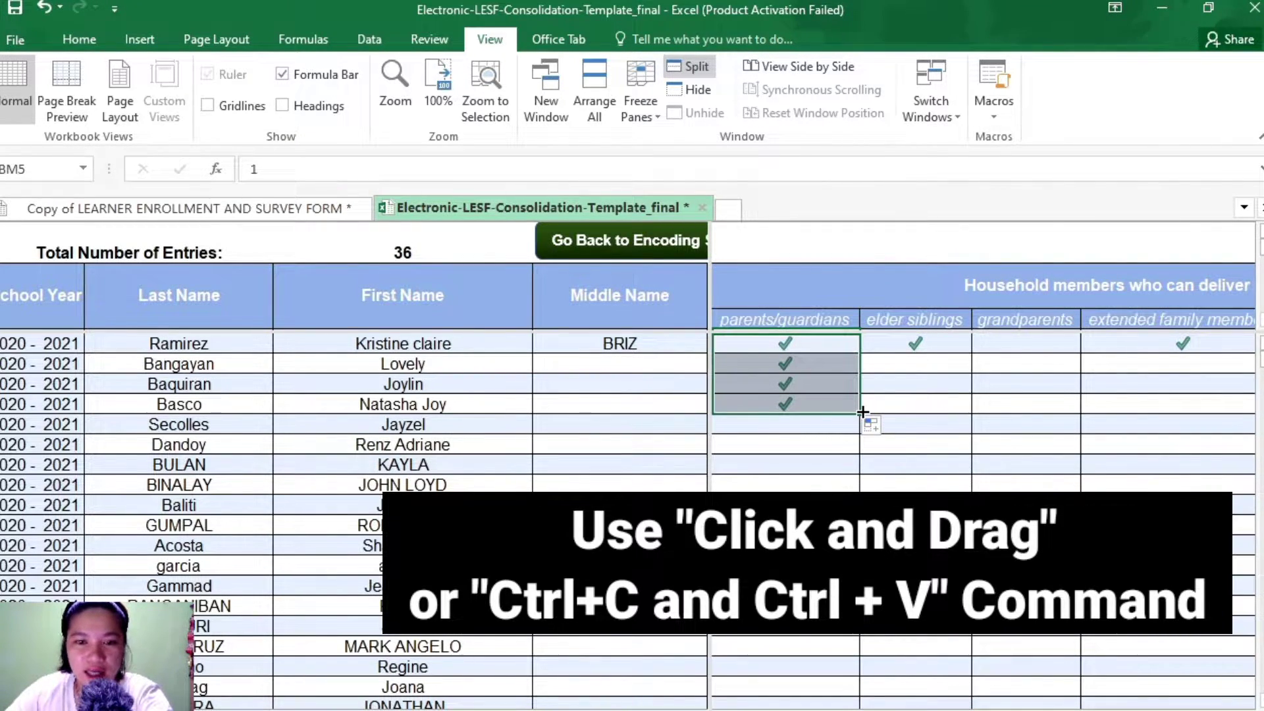
Look up the fifth learner's household member answer in the response sheet.
left_click(293, 209)
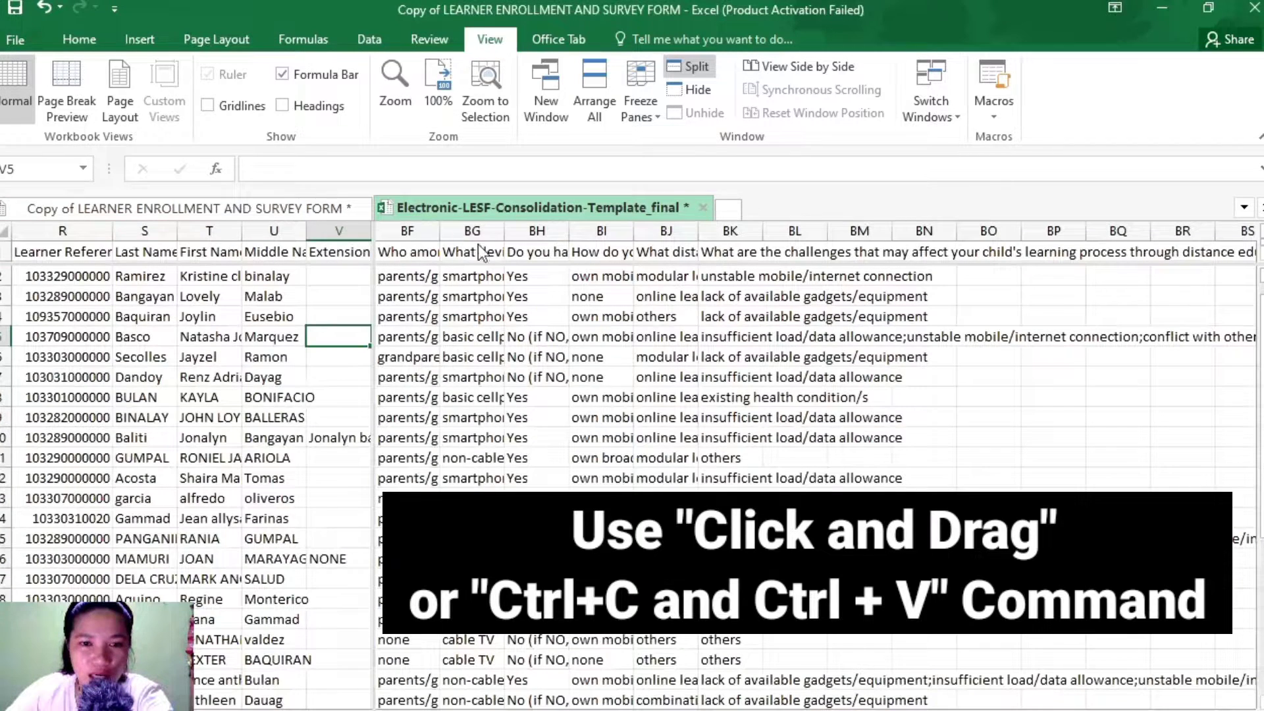
left_click(413, 360)
left_click_drag(192, 357, 192, 370)
left_click(390, 354)
left_click(205, 356)
left_click(391, 356)
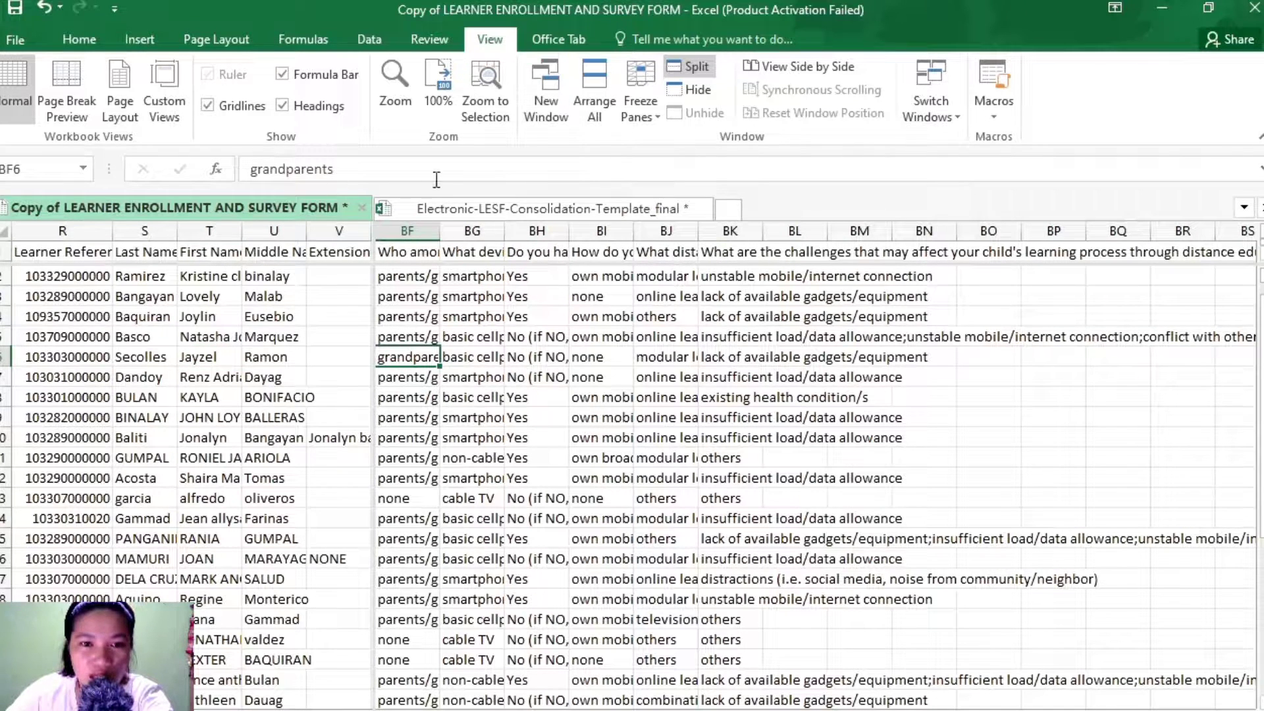
Copy the first learner's elder siblings check mark in the template and paste it with its formatting into the fourth learner's row.
left_click(435, 208)
left_click_drag(784, 343, 784, 403)
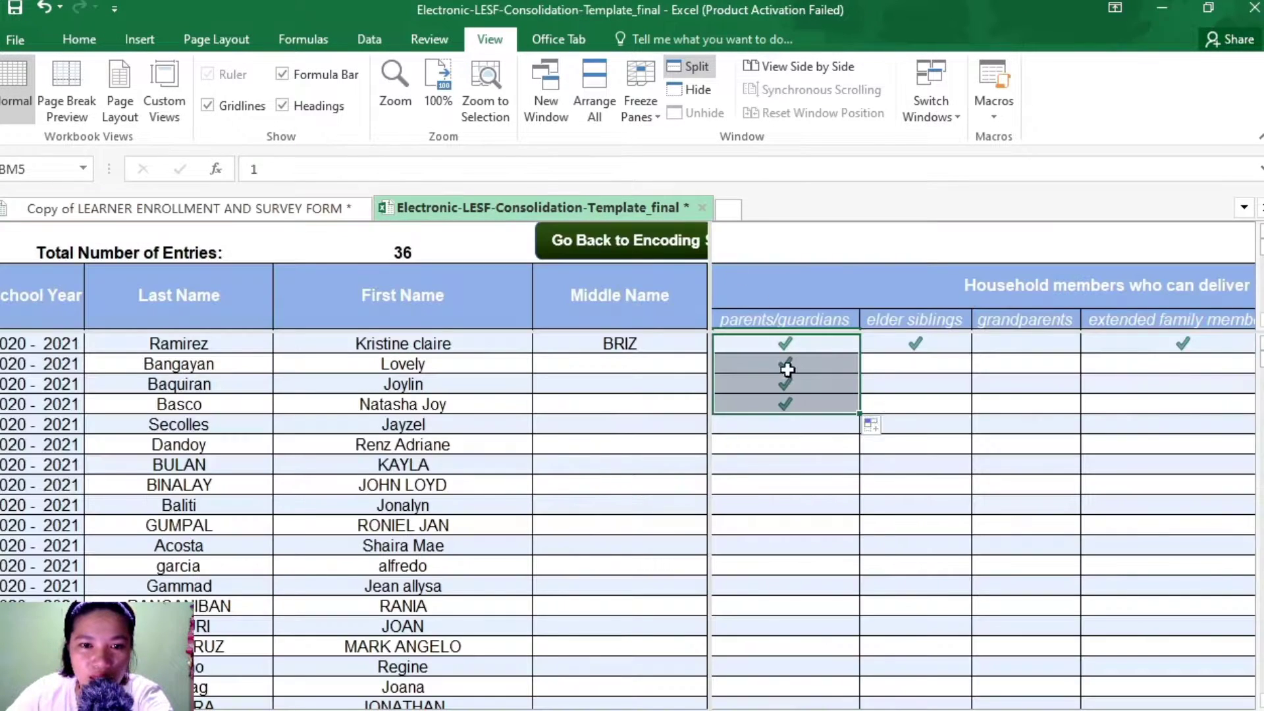
left_click(920, 345)
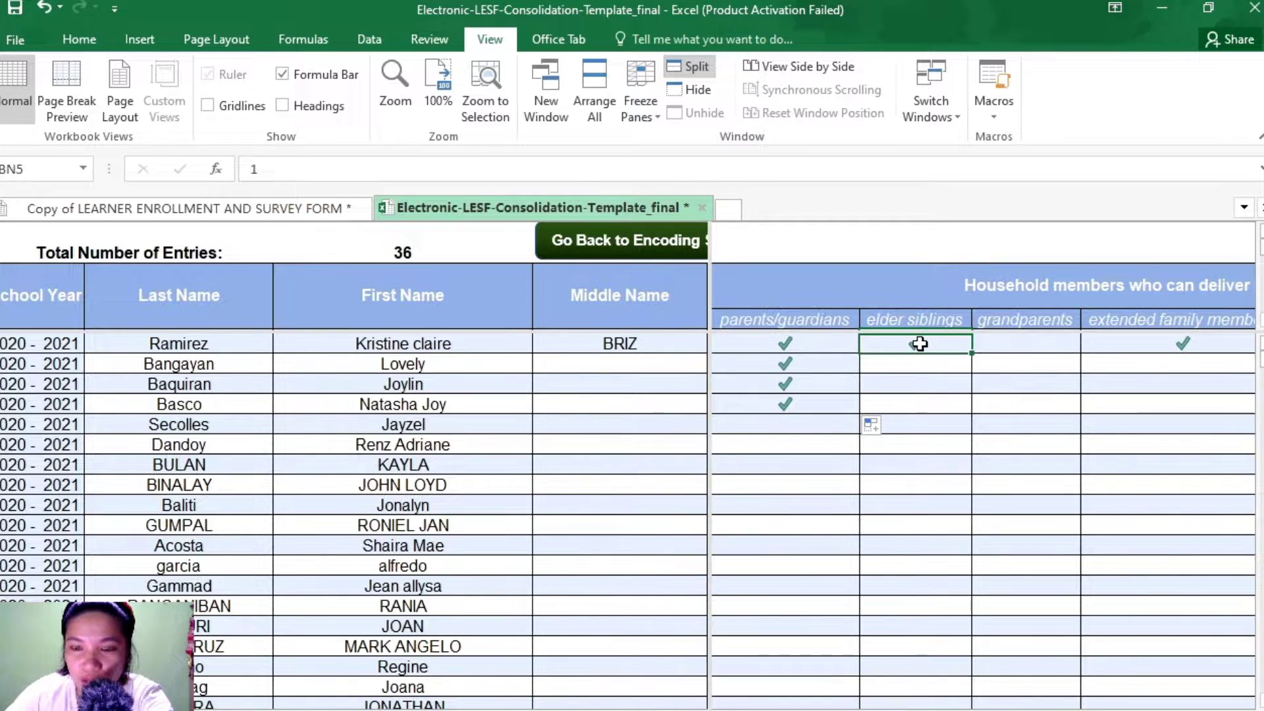
right_click(920, 343)
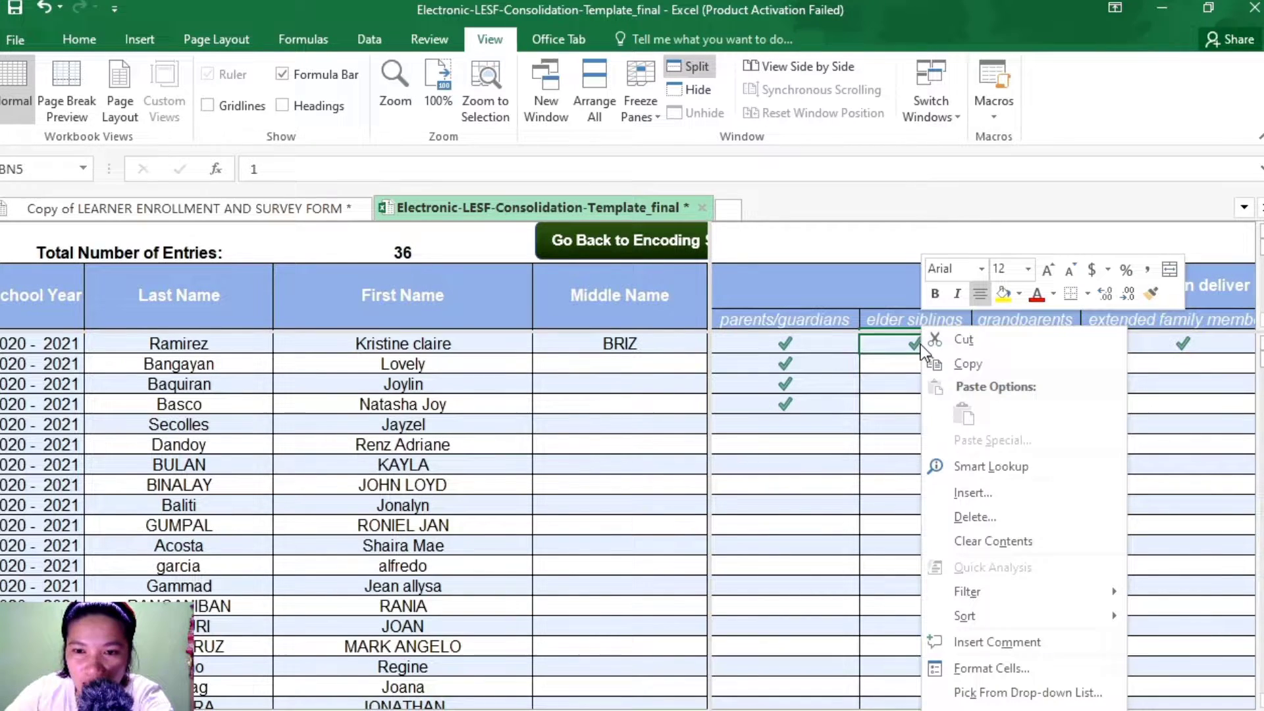
left_click(983, 370)
right_click(917, 400)
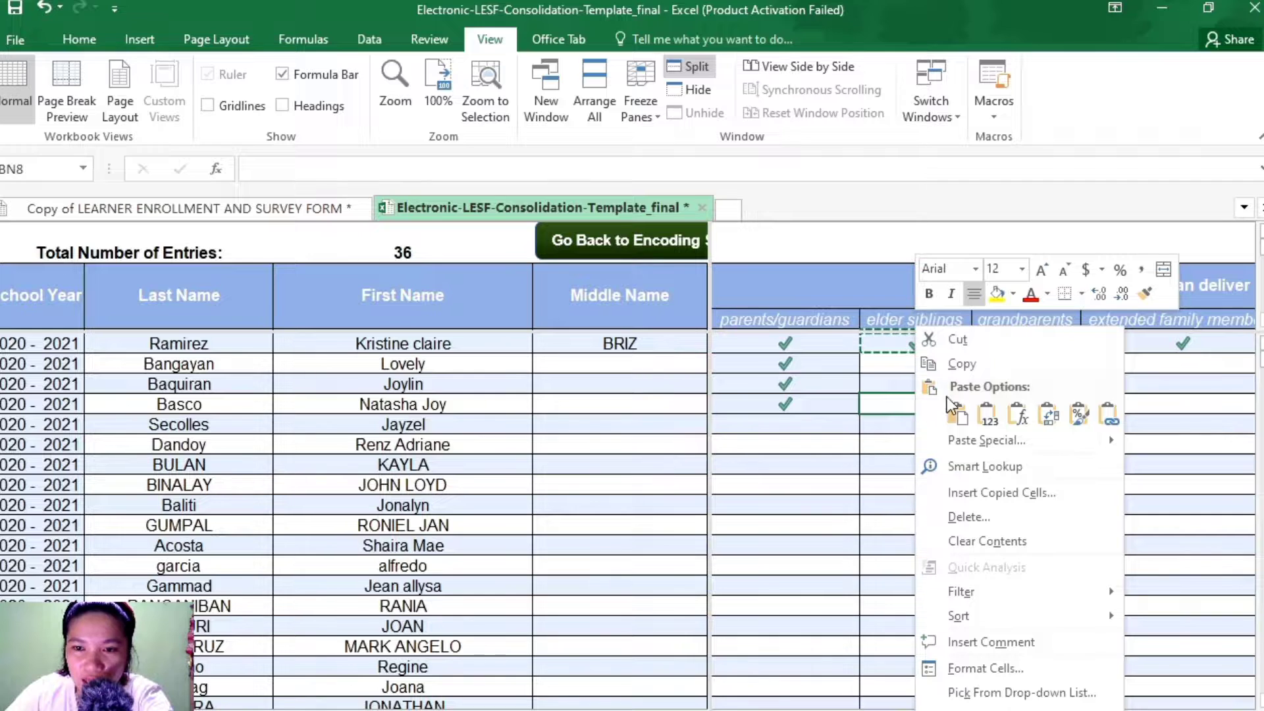
left_click(986, 416)
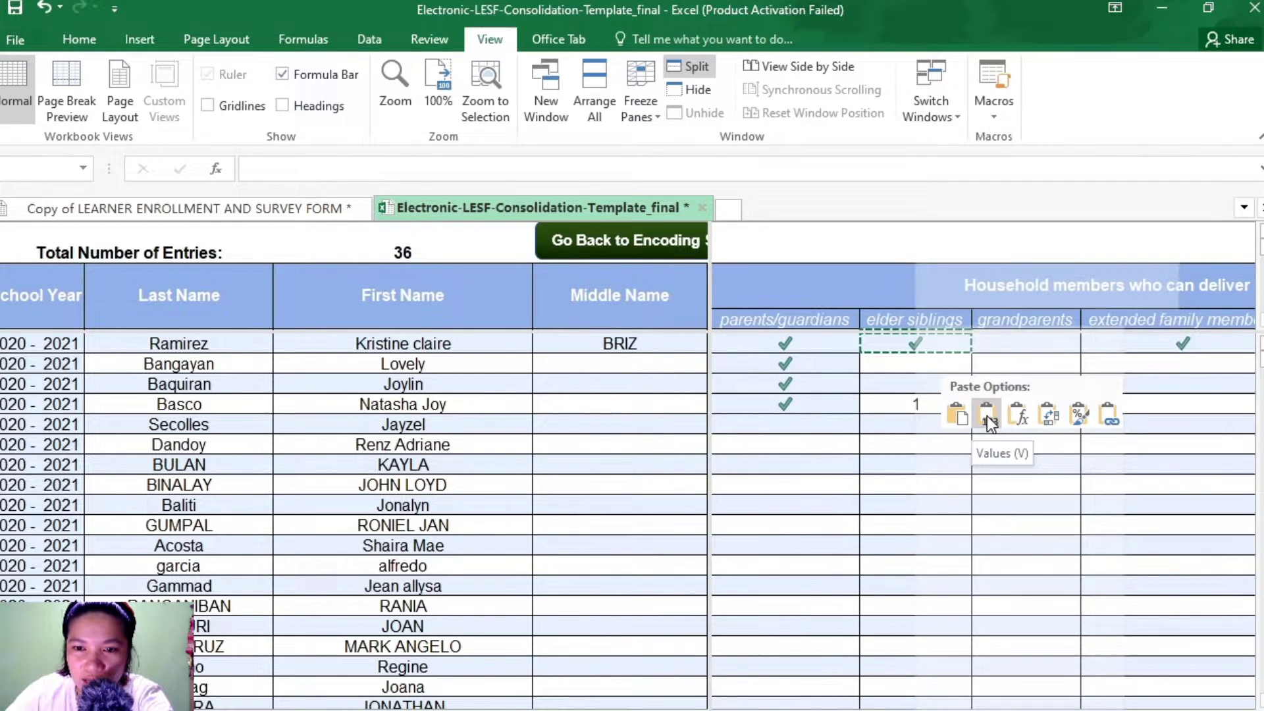
left_click(945, 413)
left_click(917, 521)
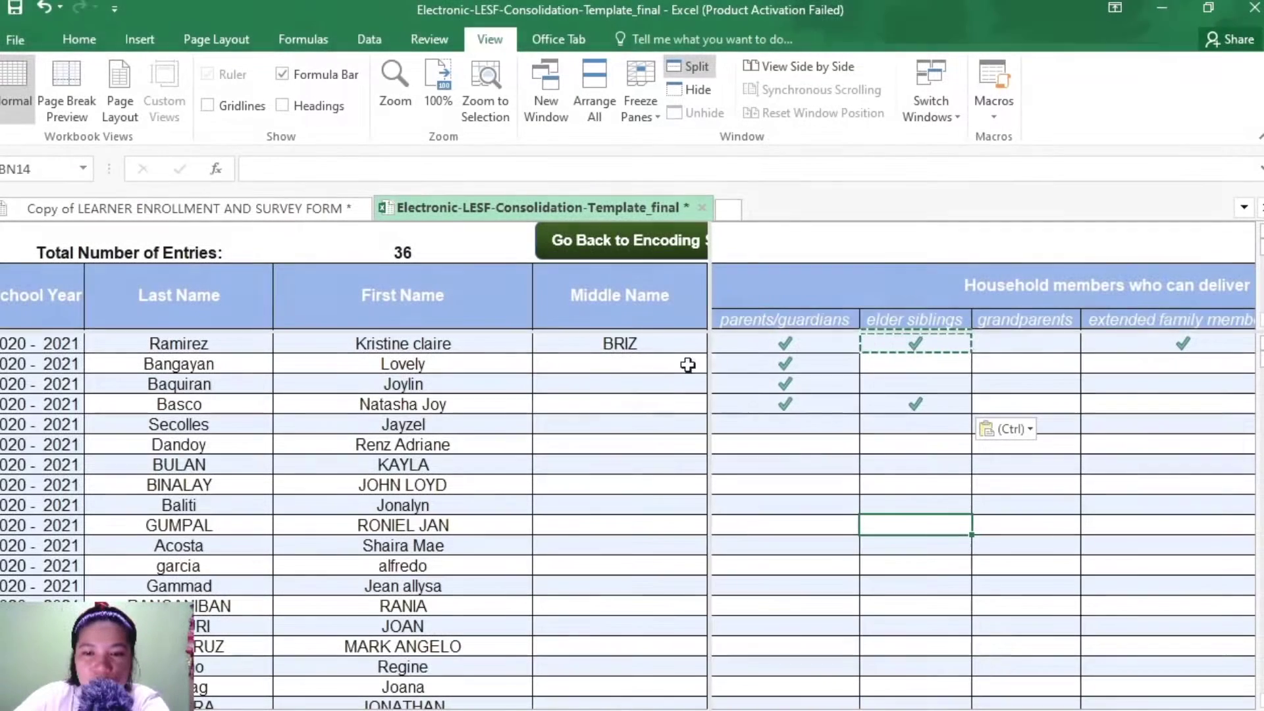
Check how the template's split panes keep the learner names and headers beside the household member columns.
left_click_drag(757, 363, 924, 357)
left_click(818, 422)
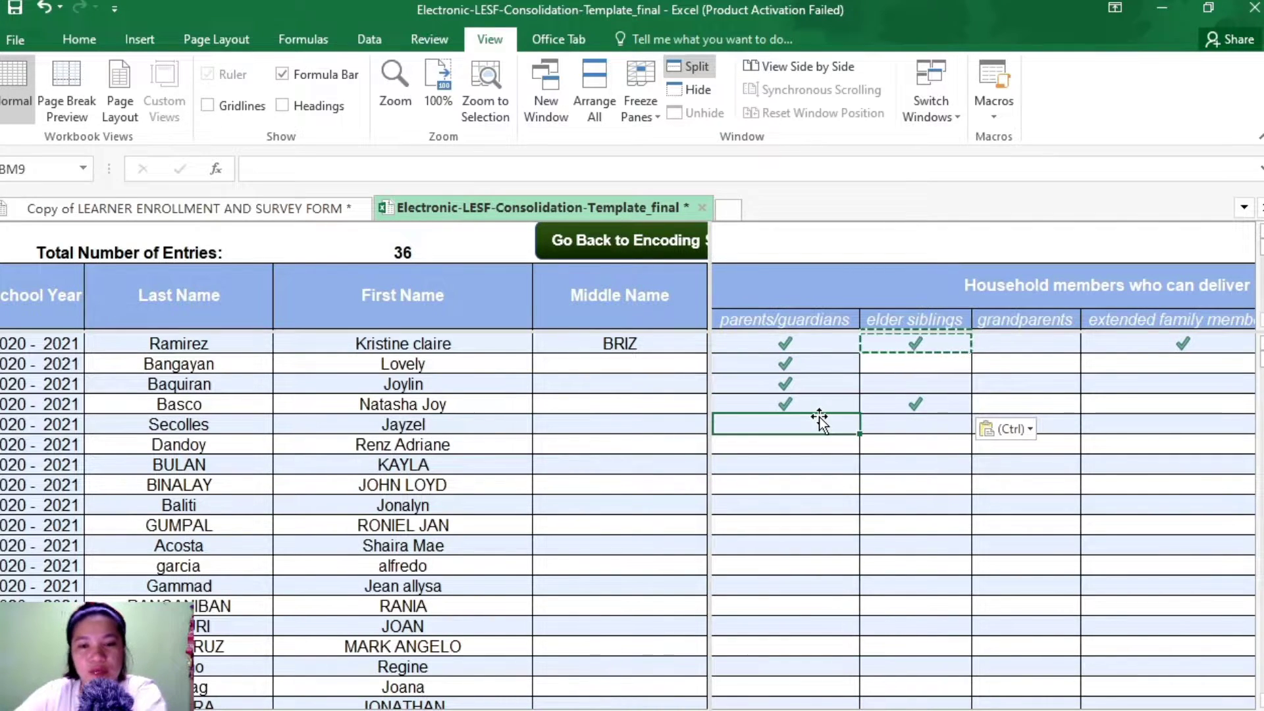
scroll(819, 417, "down", 1)
scroll(819, 417, "up", 2)
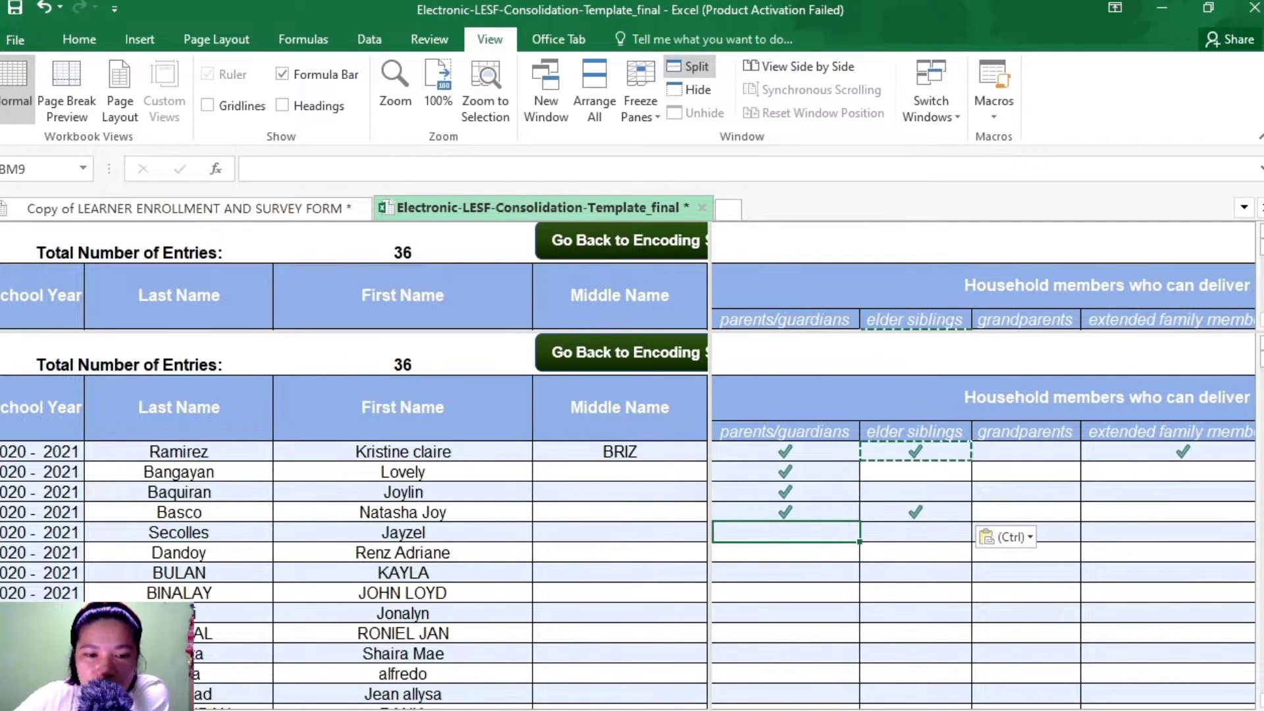
scroll(356, 461, "right", 10)
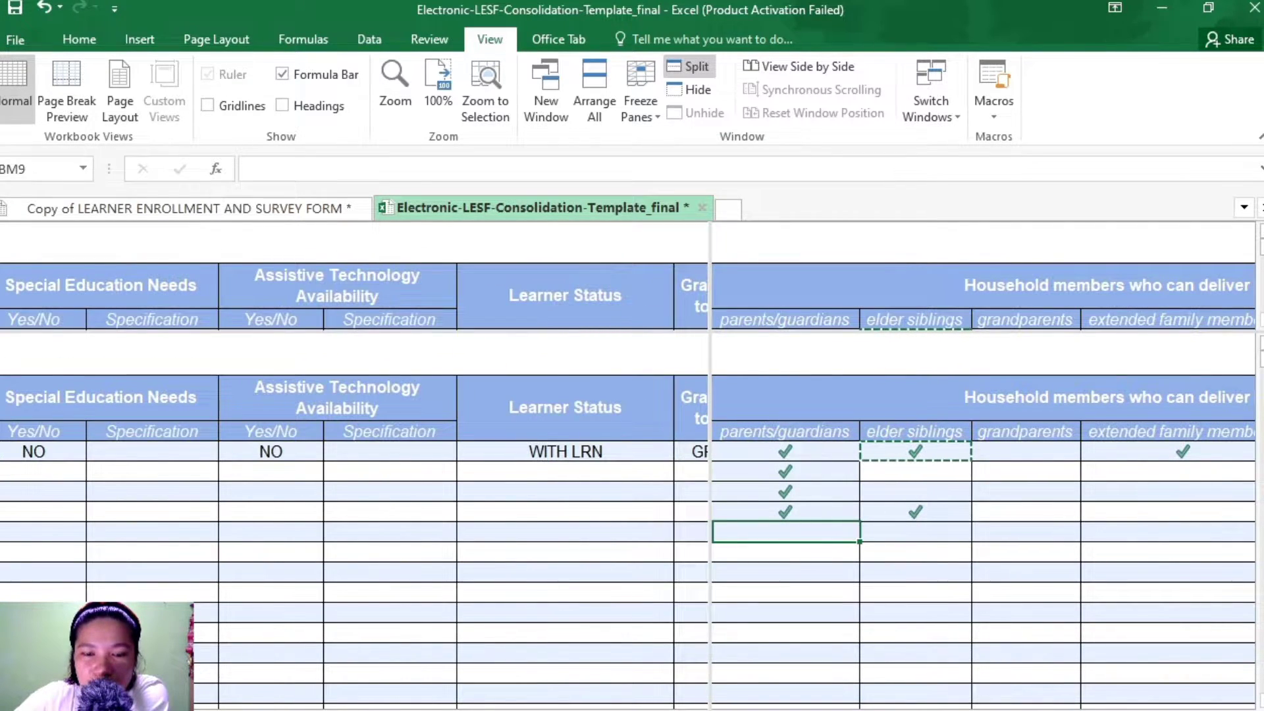
scroll(355, 494, "left", 10)
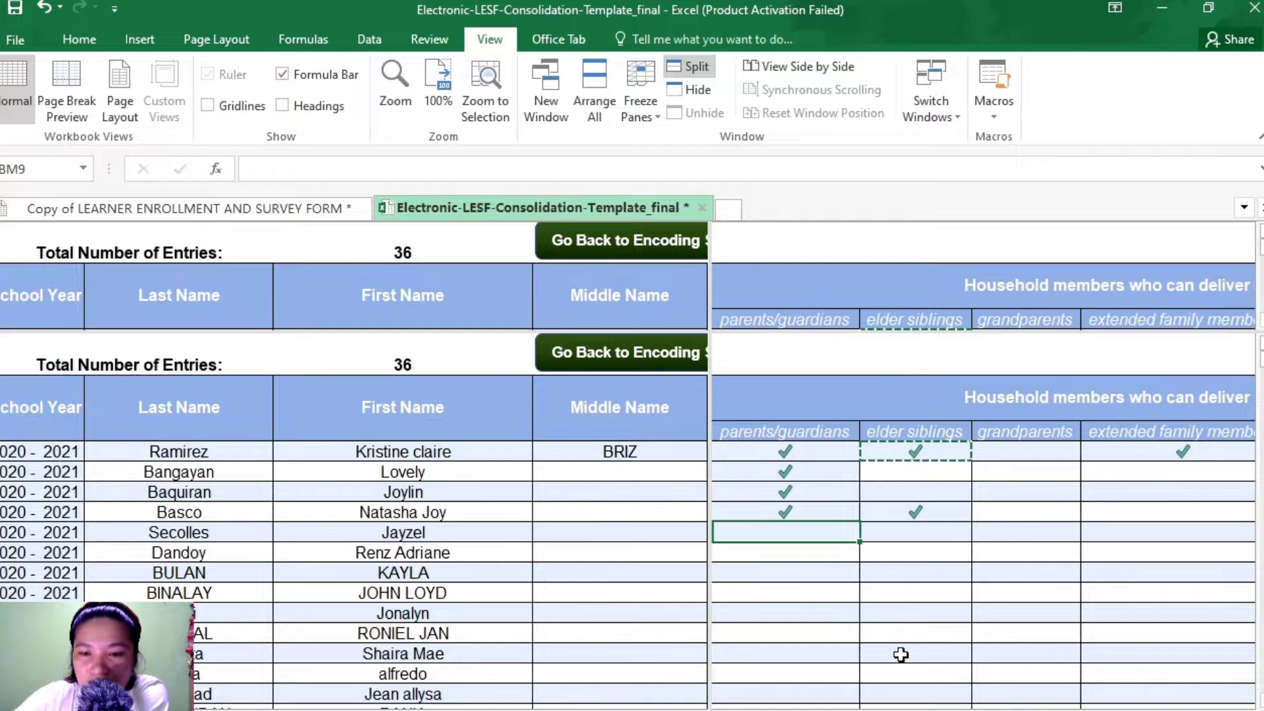
Move along the fifth learner's row past the last challenges column to examine the template's remaining fields beside the names.
key("Right")
key("Right")
key("Right")
key("Right")
key("Right")
key("Right")
key("Right")
key("Right")
key("Right")
key("Right")
key("Right")
key("Right")
key("Right")
key("Right")
key("Right")
key("Right")
key("Right")
key("Right")
key("Right")
key("Right")
key("Right")
key("Right")
key("Right")
key("Right")
key("Right")
key("Right")
key("Right")
key("Right")
key("Right")
key("Right")
key("Right")
key("Right")
key("Right")
key("Right")
key("Right")
key("Right")
key("Right")
key("Right")
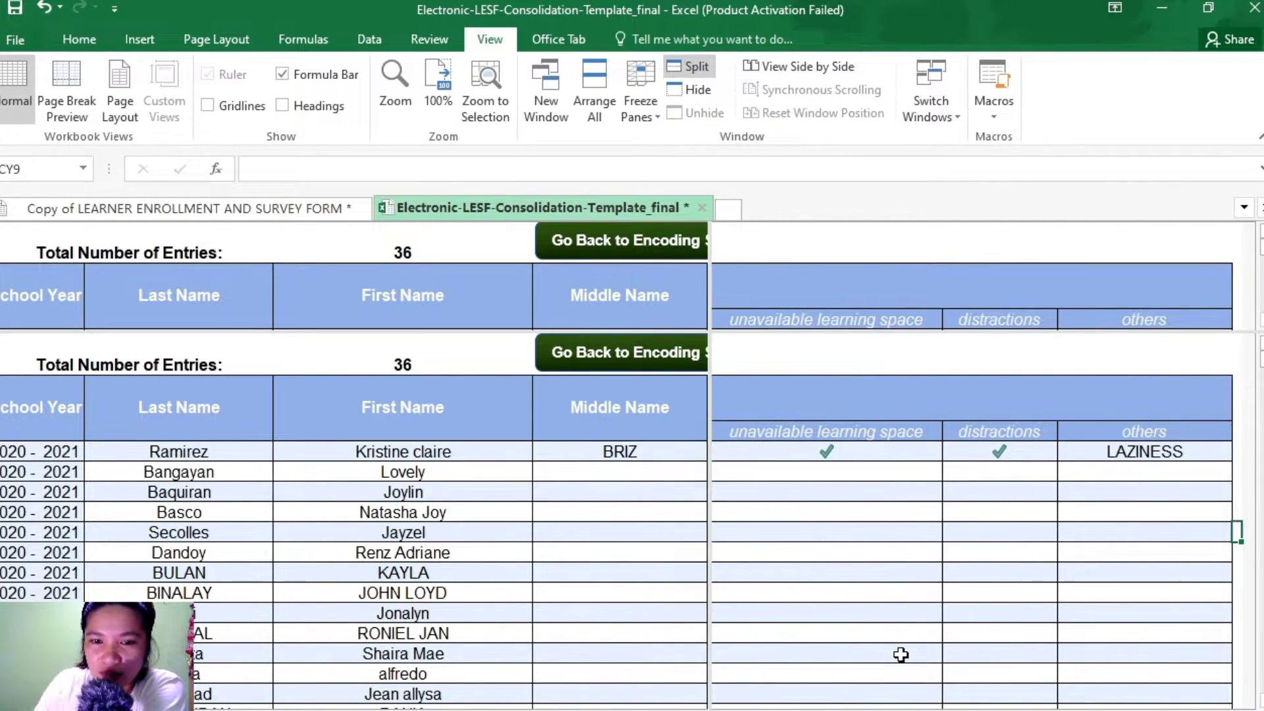